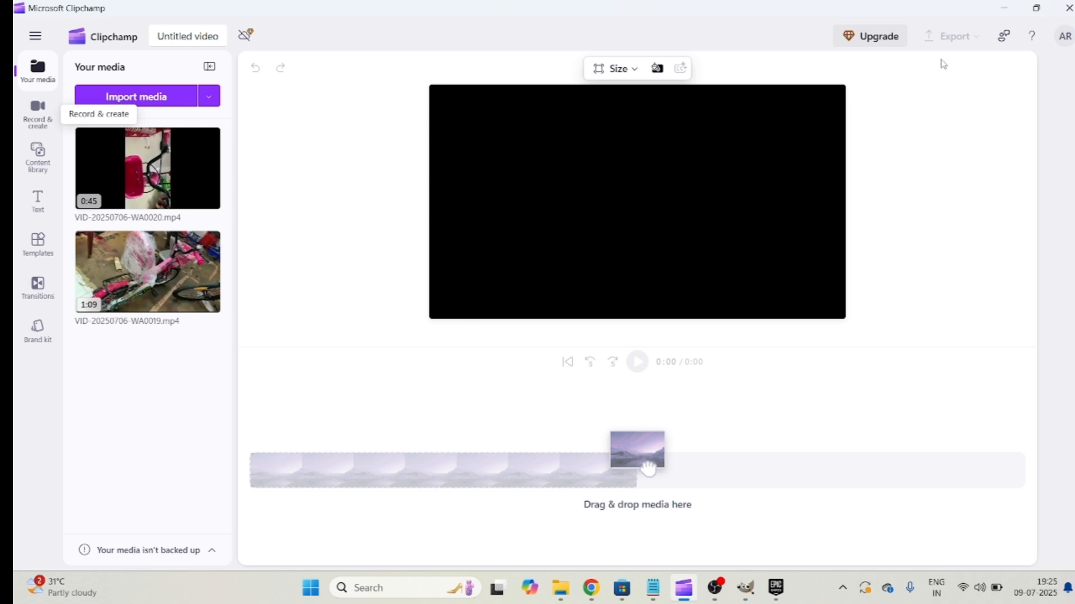
Minimize all open windows to reveal the desktop
{"action": "left_click", "coordinate": [1010, 10]}
{"action": "left_click", "coordinate": [1010, 11]}
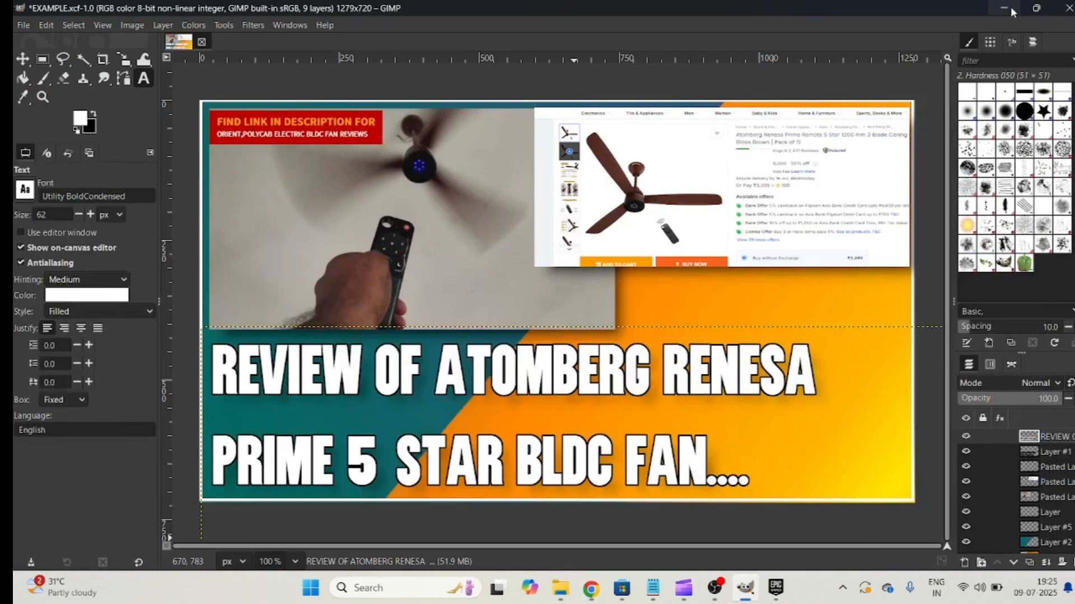
{"action": "left_click", "coordinate": [1005, 11]}
{"action": "left_click", "coordinate": [1004, 11]}
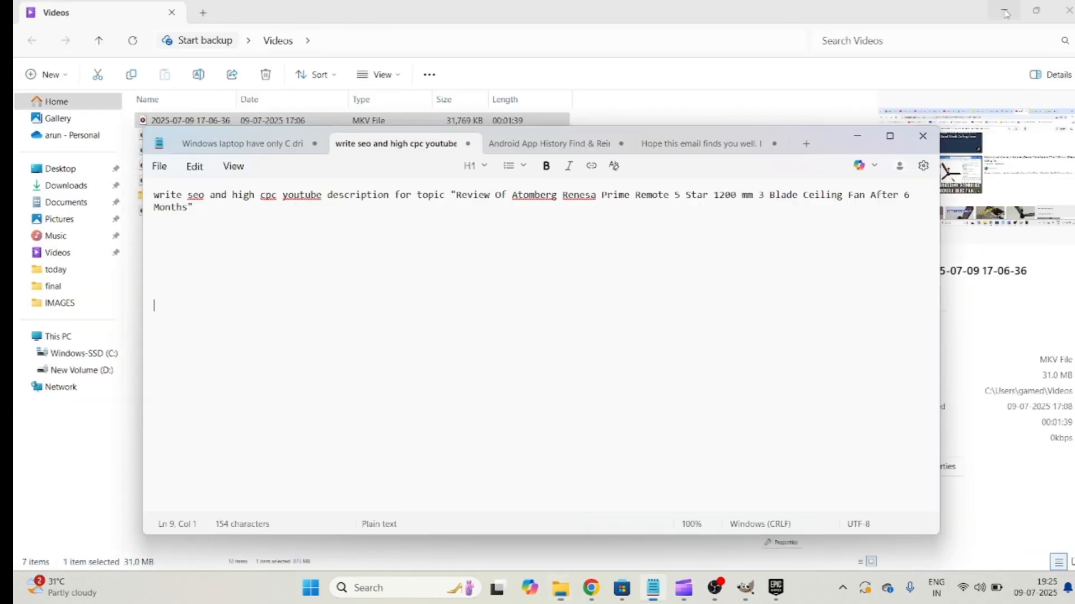
{"action": "left_click", "coordinate": [1003, 8]}
{"action": "left_click", "coordinate": [858, 137]}
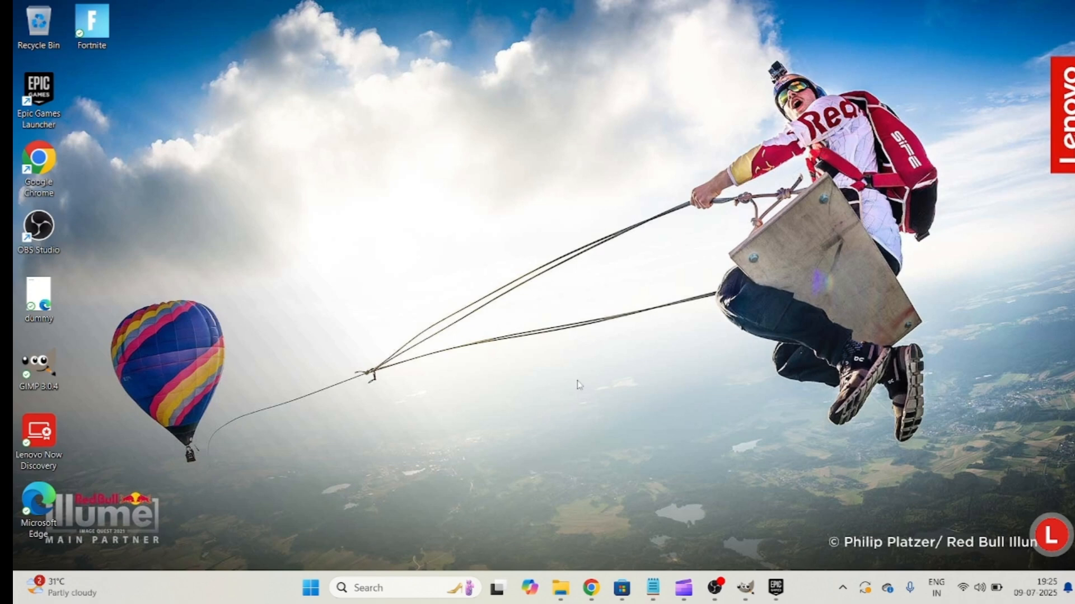
Search Windows for the CLIPCHAMP app
{"action": "left_click", "coordinate": [382, 585]}
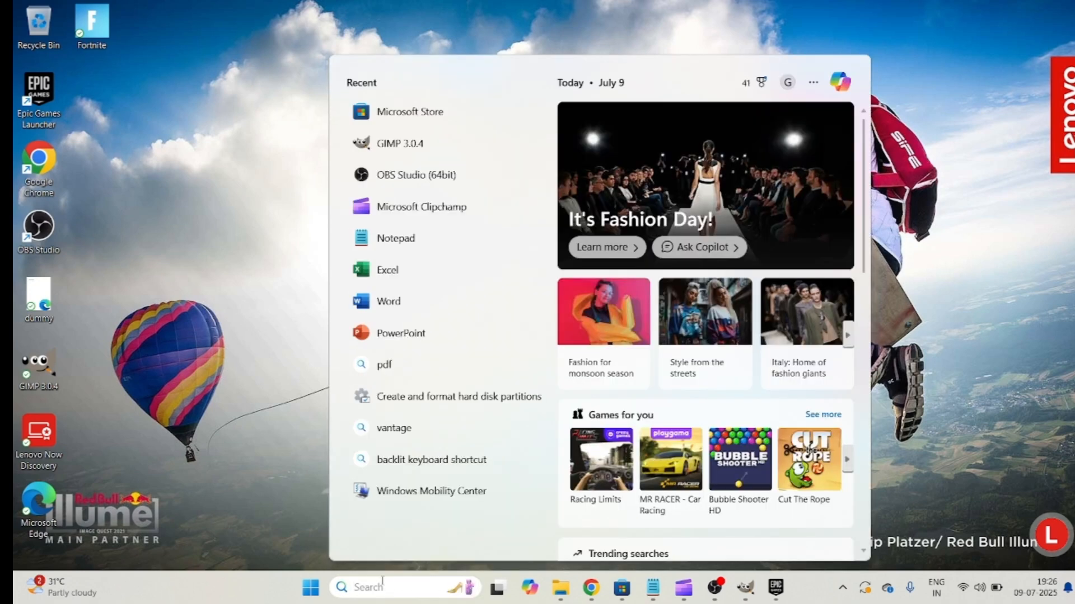
{"action": "type", "text": "clIP"}
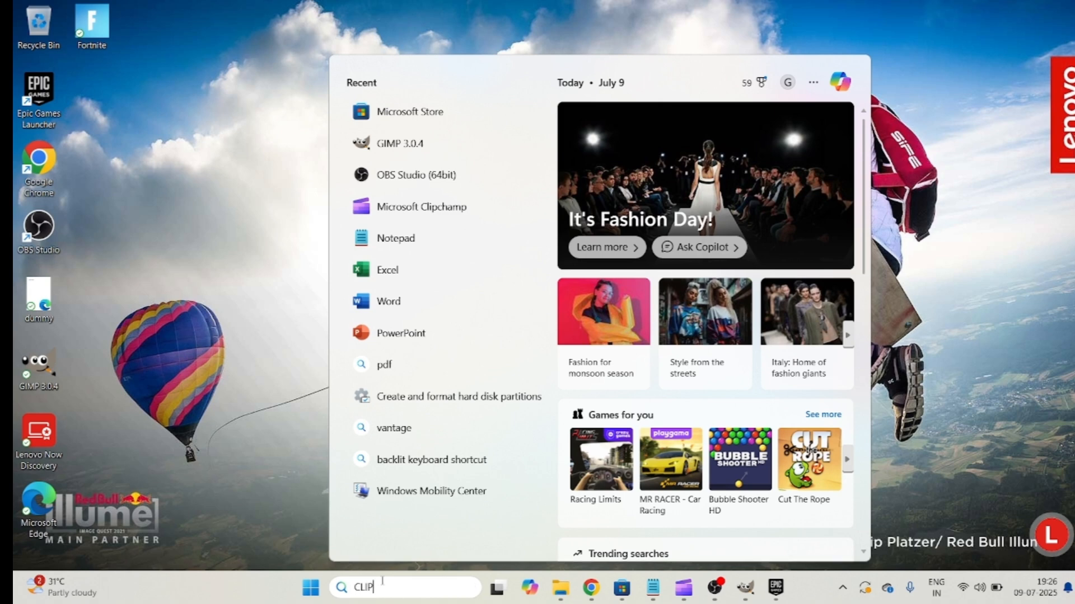
{"action": "type", "text": "CHAMP"}
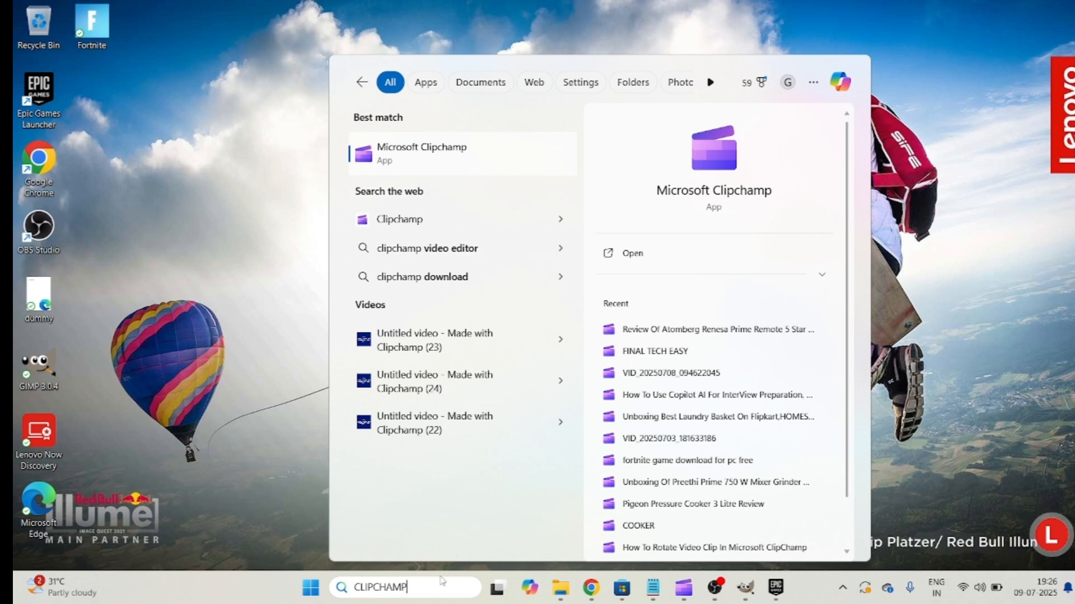
Find Microsoft Store through Windows search and open it
{"action": "double_click", "coordinate": [421, 592]}
{"action": "type", "text": "MICROSIFT STORE"}
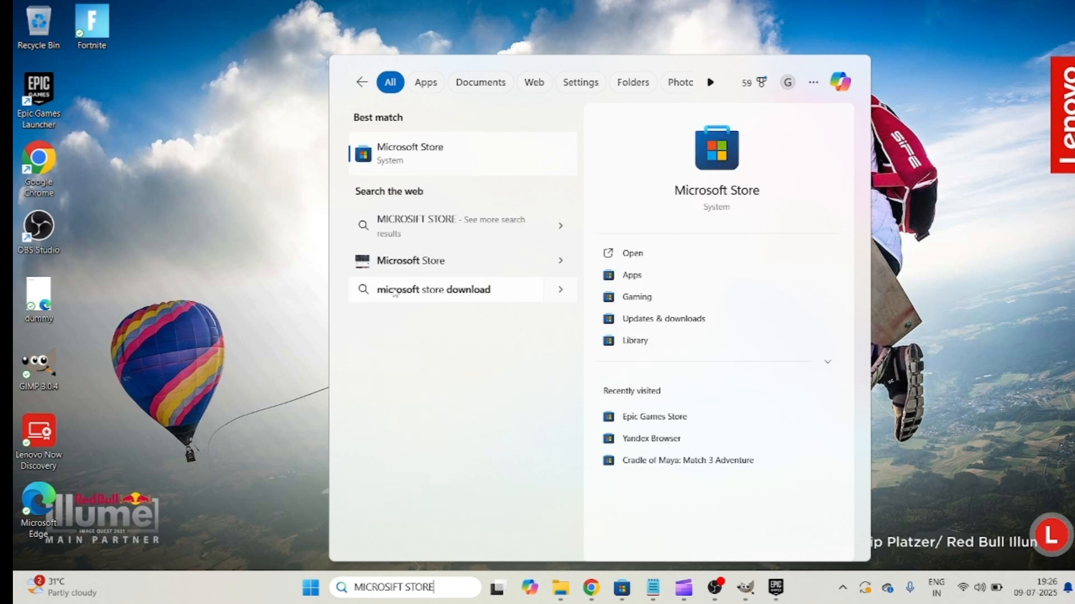
{"action": "left_click", "coordinate": [414, 158]}
Search the store for CLIPCHAMP, view the Wondershare Filmora listing among the results, and close the store
{"action": "left_click", "coordinate": [436, 19]}
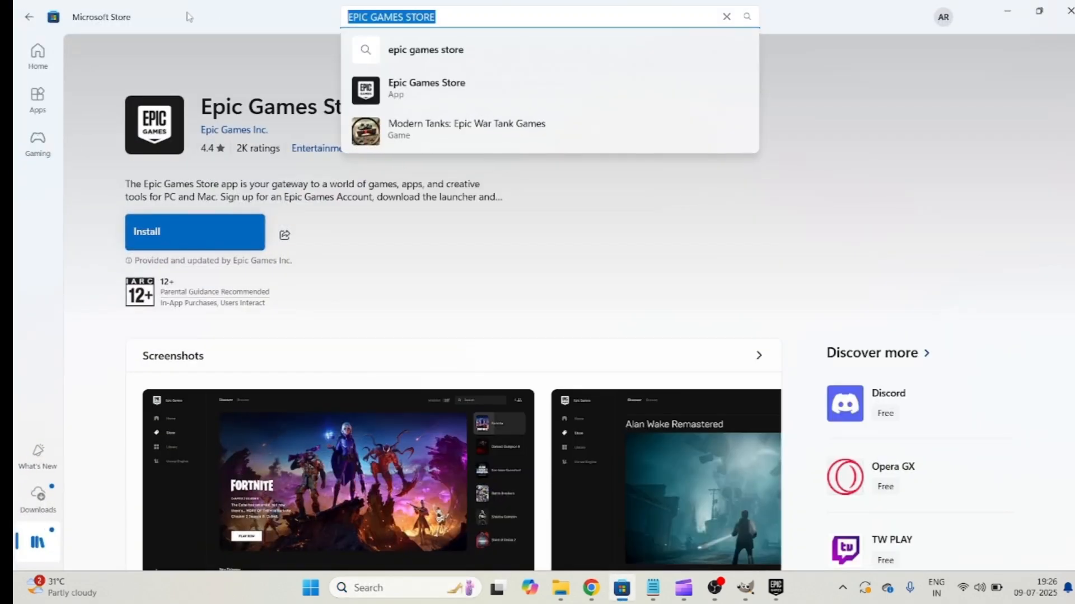
{"action": "type", "text": "CLIPCHAMP"}
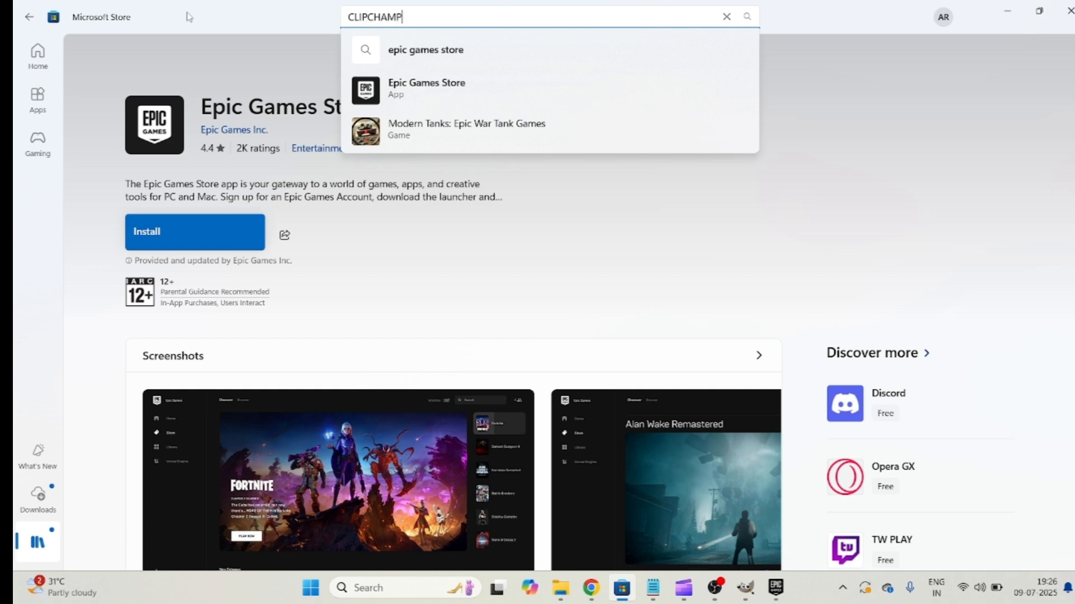
{"action": "key", "text": "Return"}
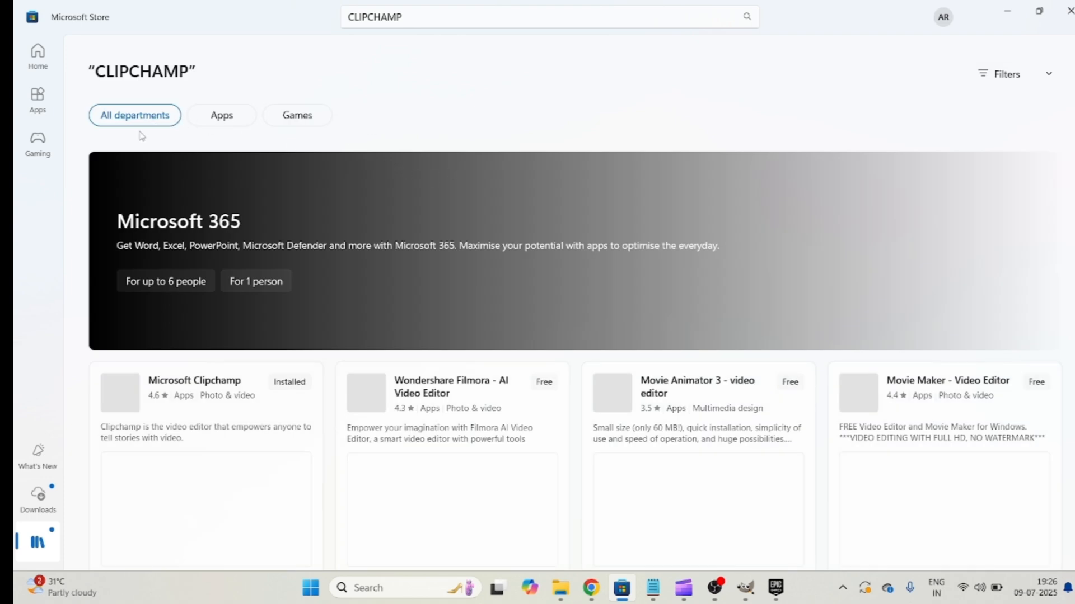
{"action": "scroll", "coordinate": [283, 343], "scroll_direction": "down", "scroll_amount": 4}
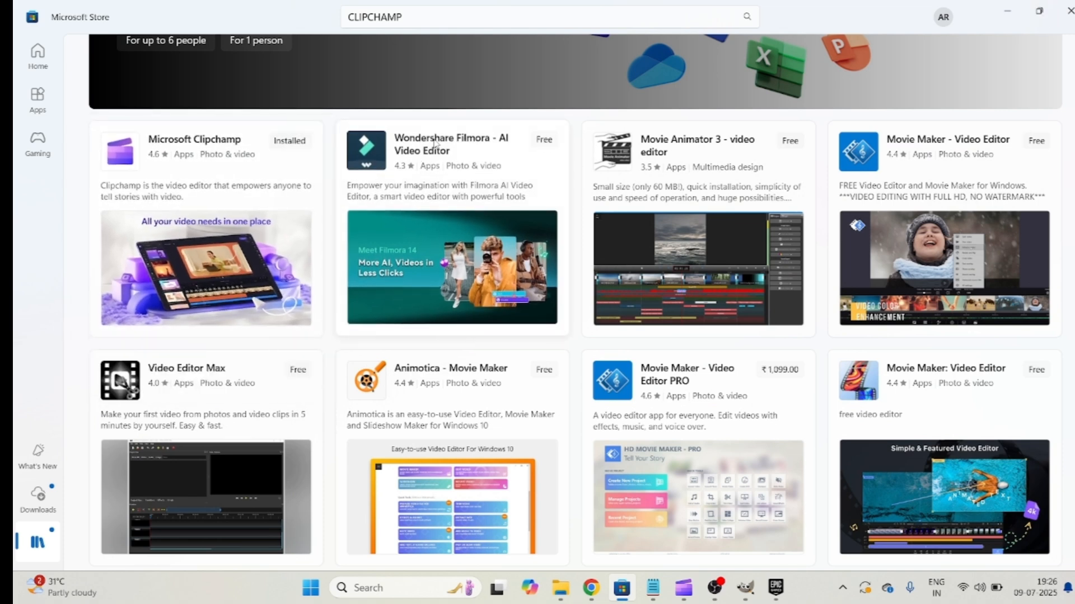
{"action": "left_click", "coordinate": [435, 171]}
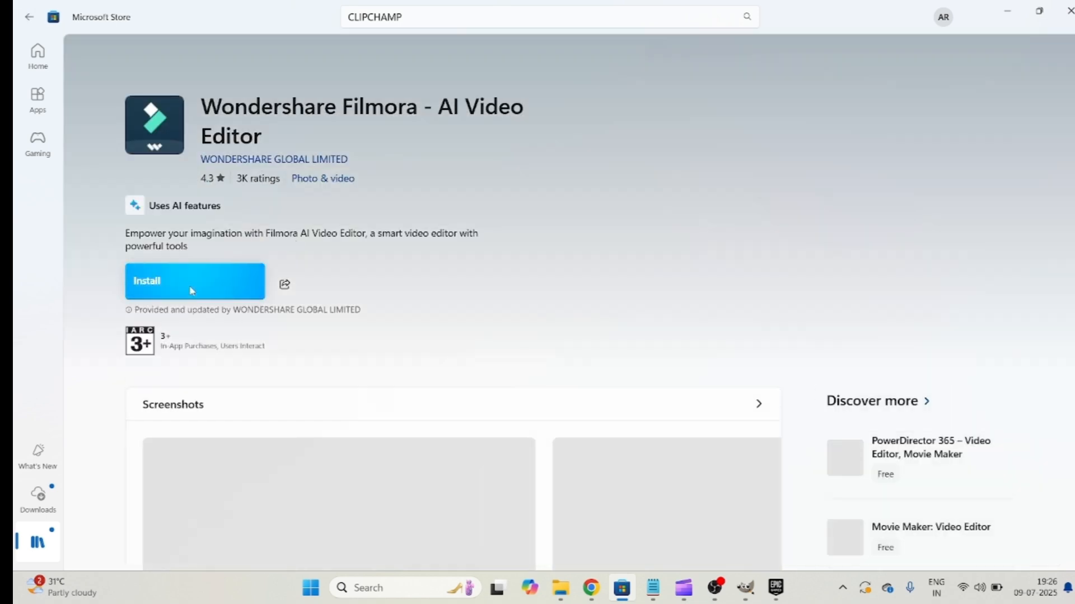
{"action": "left_click", "coordinate": [1069, 11]}
Switch to Chrome, search the web for CLIPCHAMP in a new tab, and open the official Clipchamp website
{"action": "left_click", "coordinate": [612, 588]}
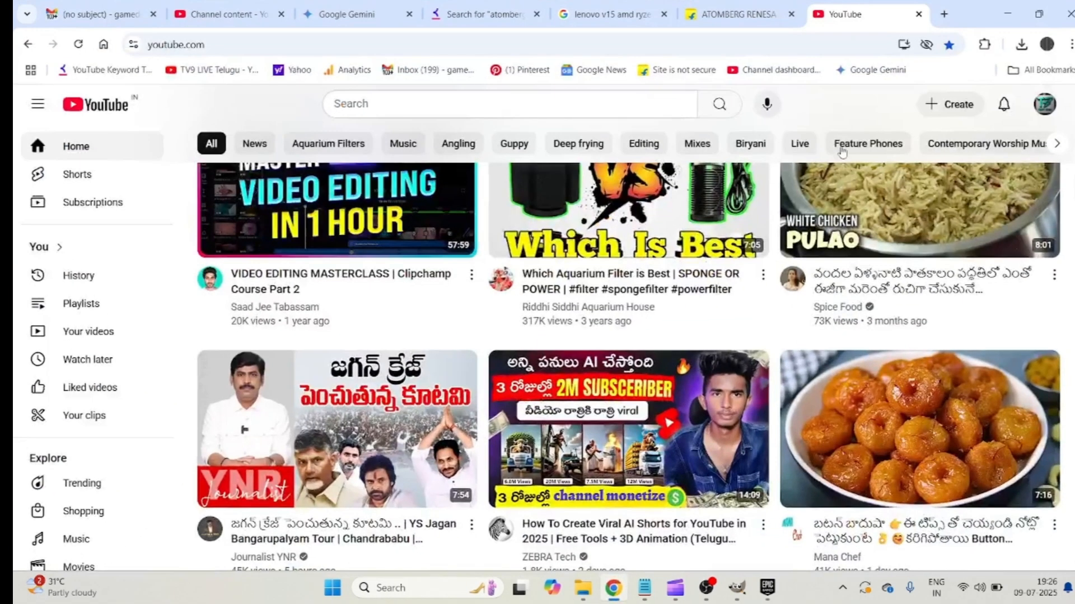
{"action": "left_click", "coordinate": [942, 12]}
{"action": "left_click", "coordinate": [780, 42]}
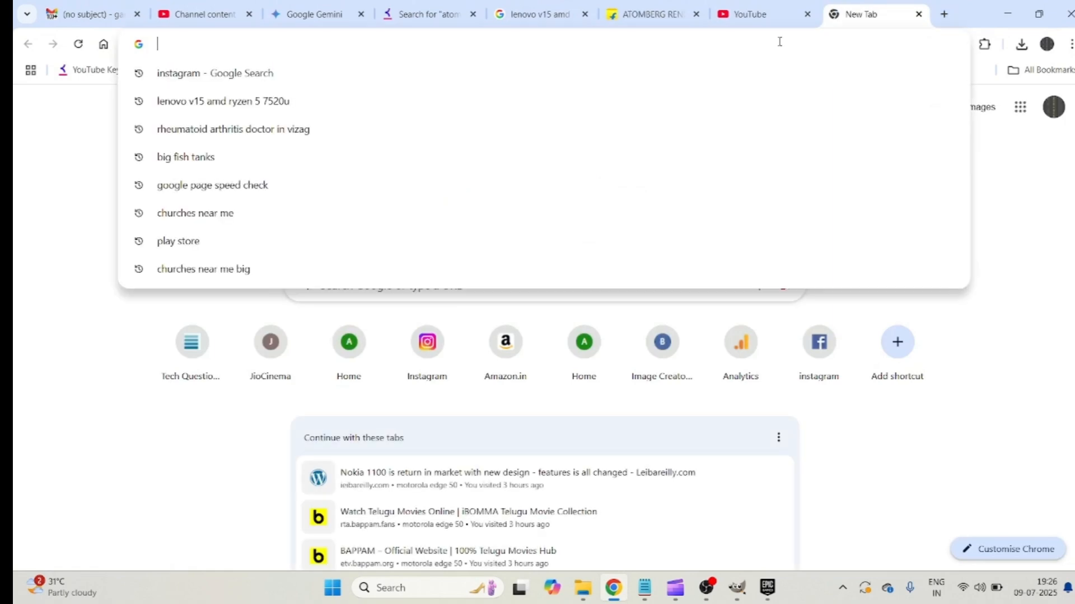
{"action": "type", "text": "CLIP"}
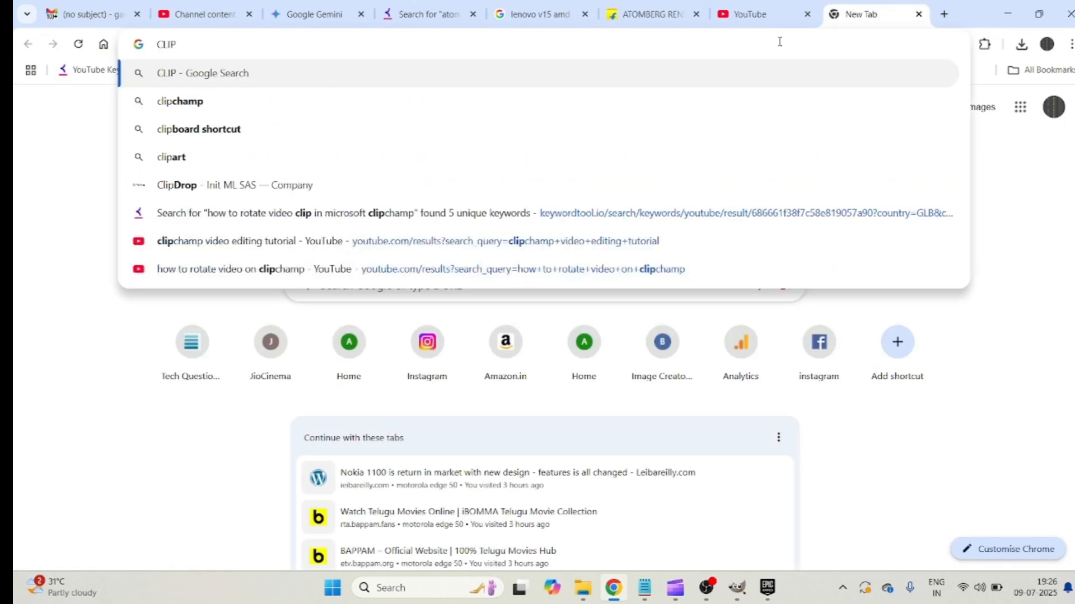
{"action": "type", "text": "CHAMP"}
{"action": "key", "text": "Return"}
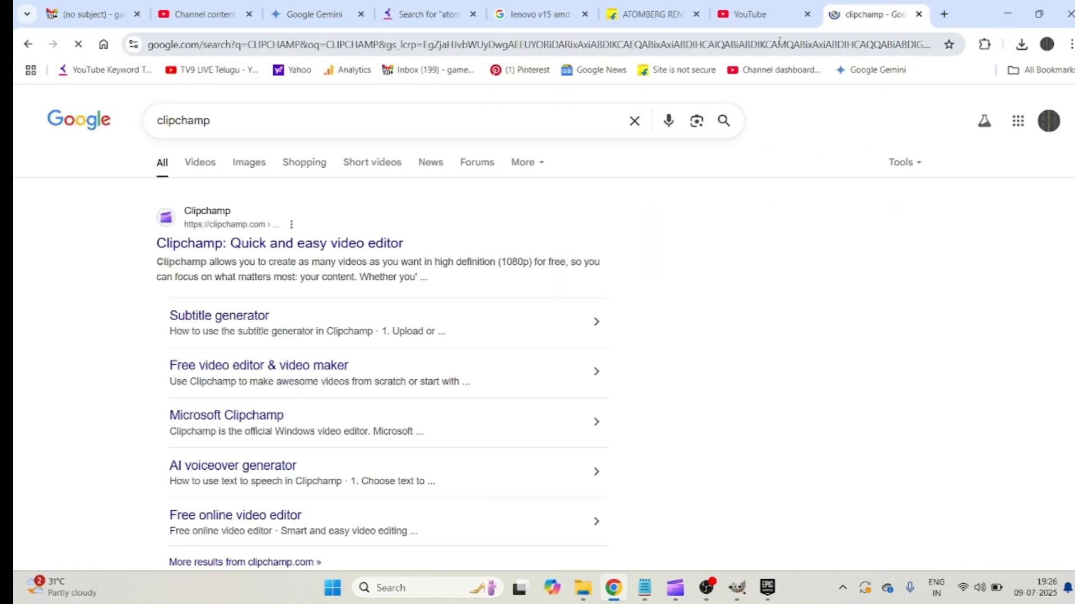
{"action": "left_click", "coordinate": [305, 244]}
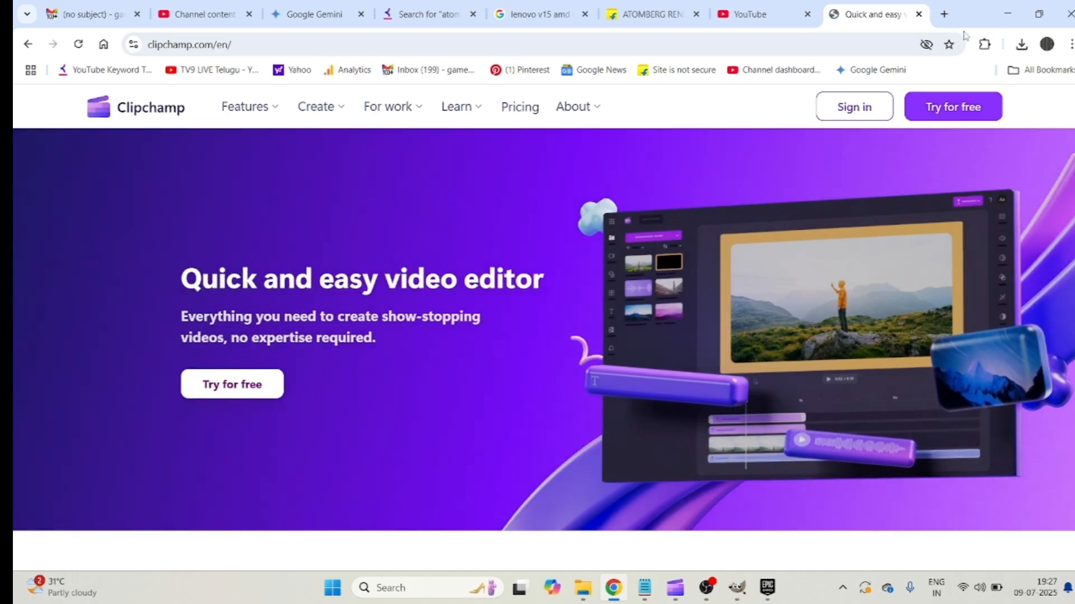
Switch back to the Clipchamp app and remove VID-20250706-WA0020.mp4 and VID-20250706-WA0019.mp4 from the project media
{"action": "left_click", "coordinate": [1008, 14]}
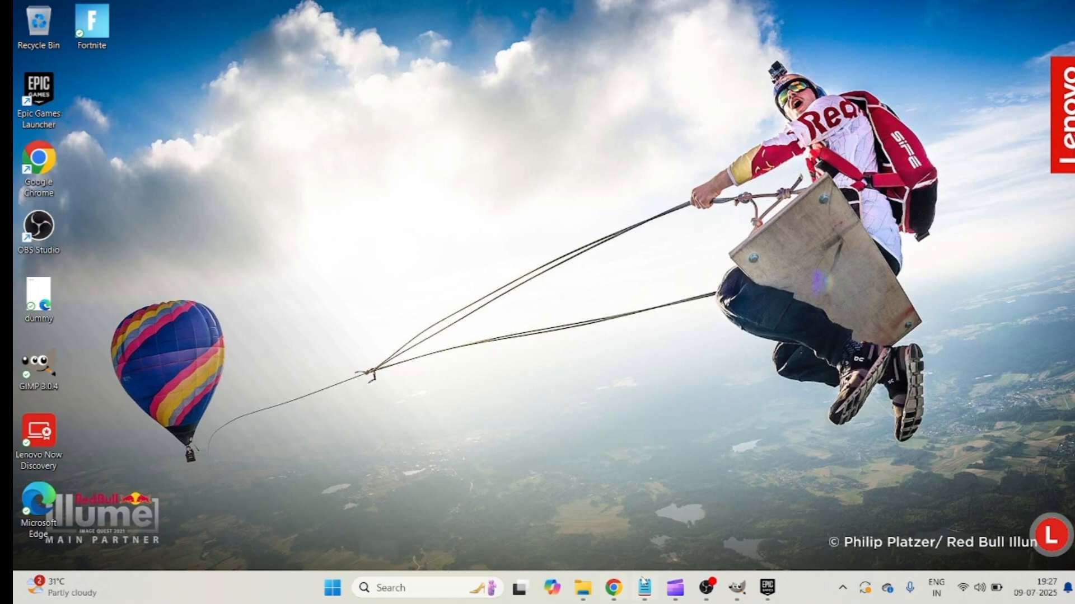
{"action": "left_click", "coordinate": [676, 587]}
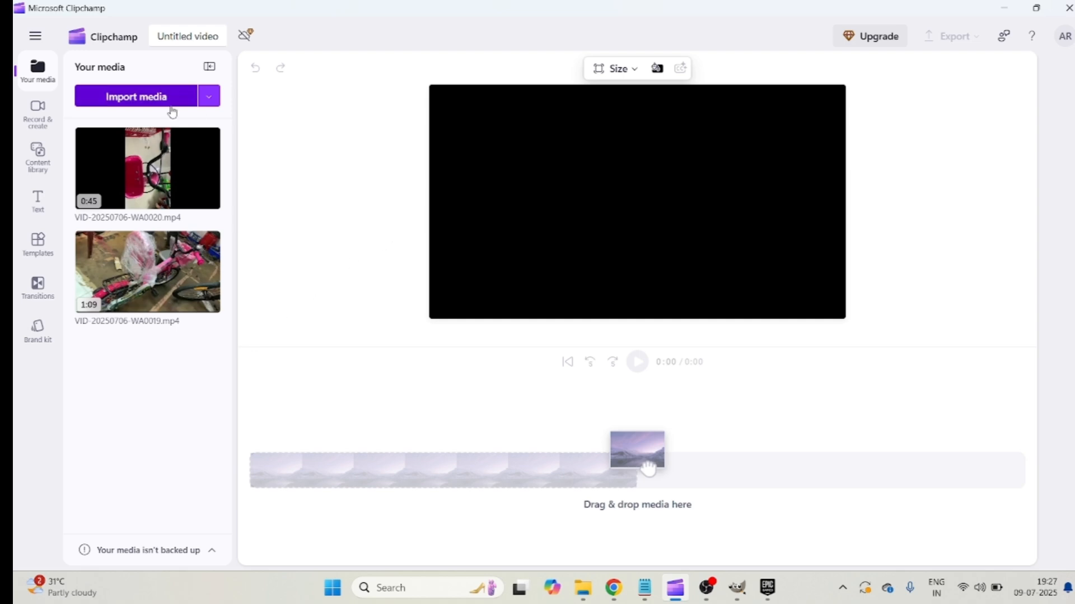
{"action": "mouse_move", "coordinate": [188, 195]}
{"action": "left_click", "coordinate": [210, 137]}
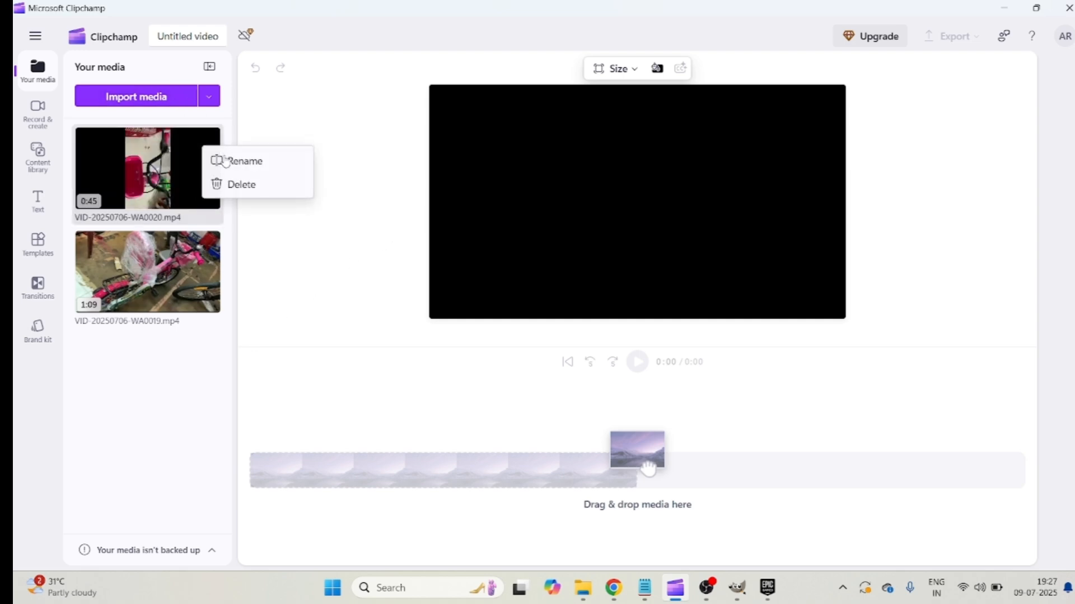
{"action": "left_click", "coordinate": [237, 184]}
{"action": "left_click", "coordinate": [633, 338]}
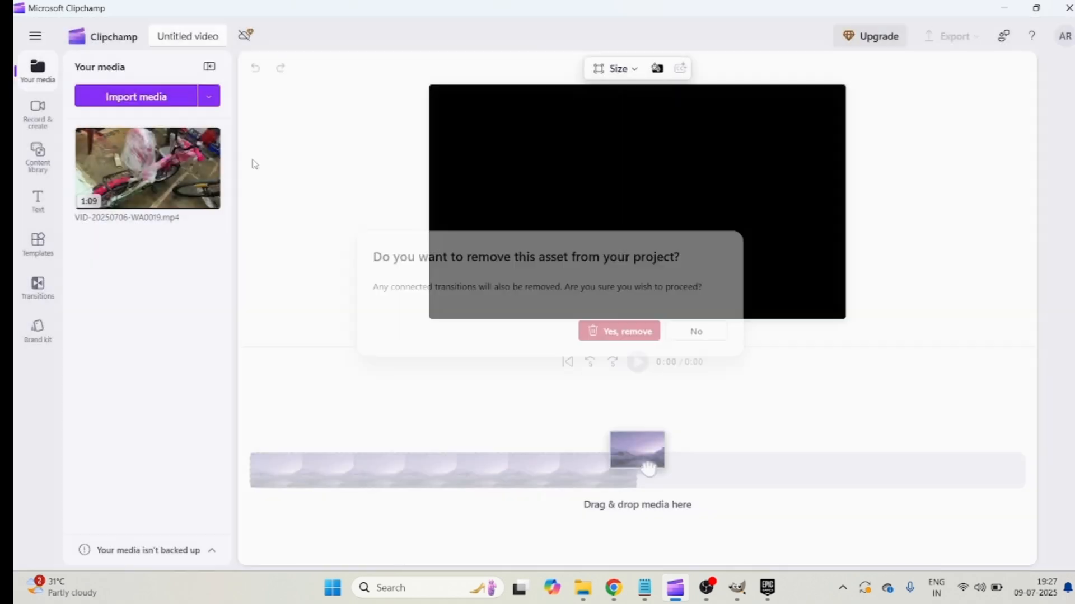
{"action": "left_click", "coordinate": [203, 141]}
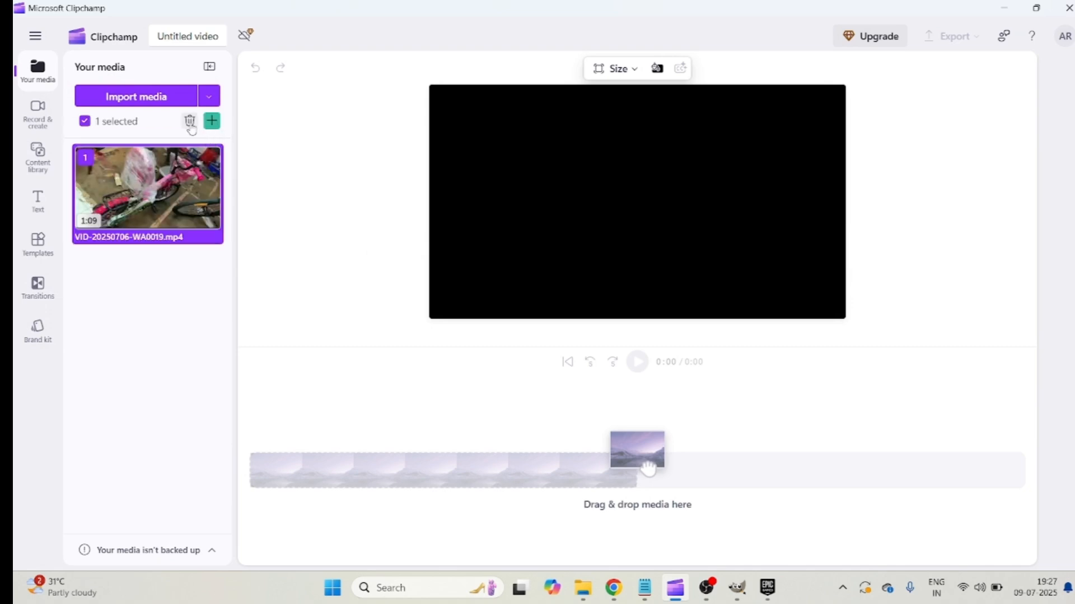
{"action": "left_click", "coordinate": [190, 122]}
{"action": "left_click", "coordinate": [626, 345]}
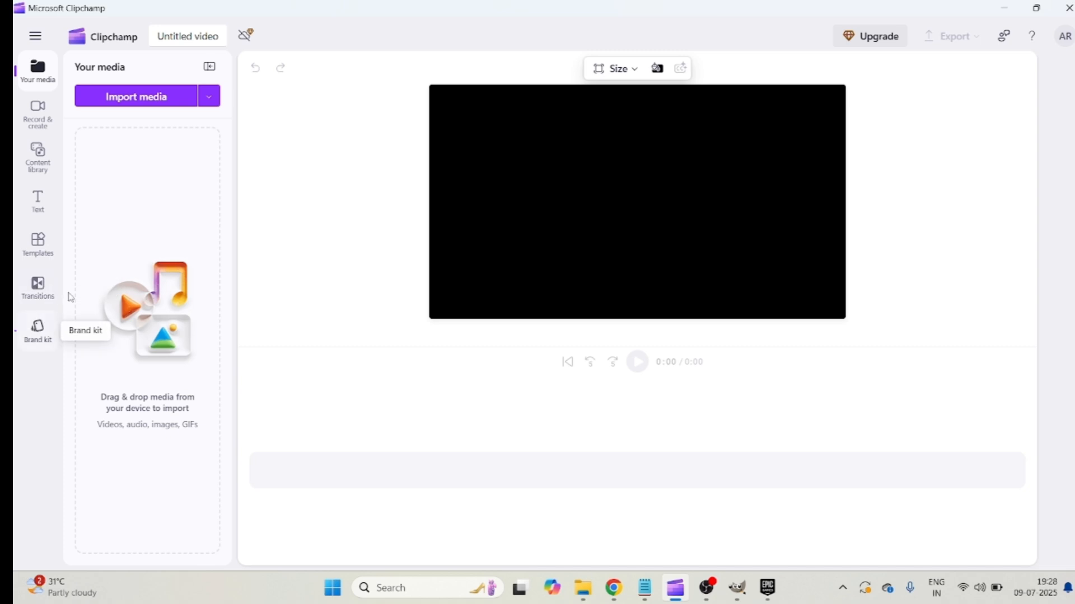
{"action": "left_click", "coordinate": [42, 83]}
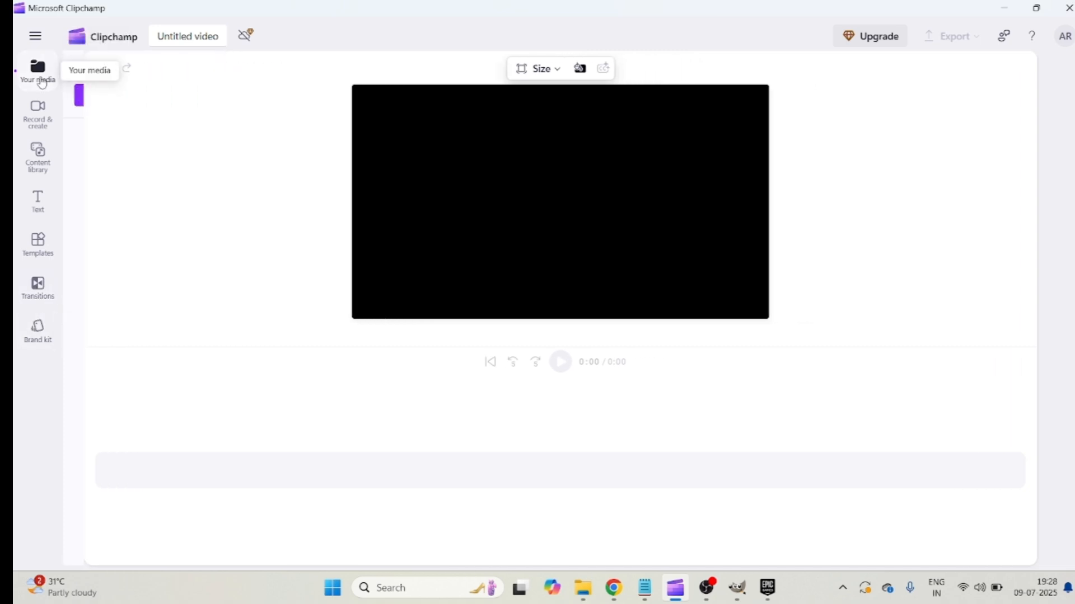
{"action": "left_click", "coordinate": [42, 83]}
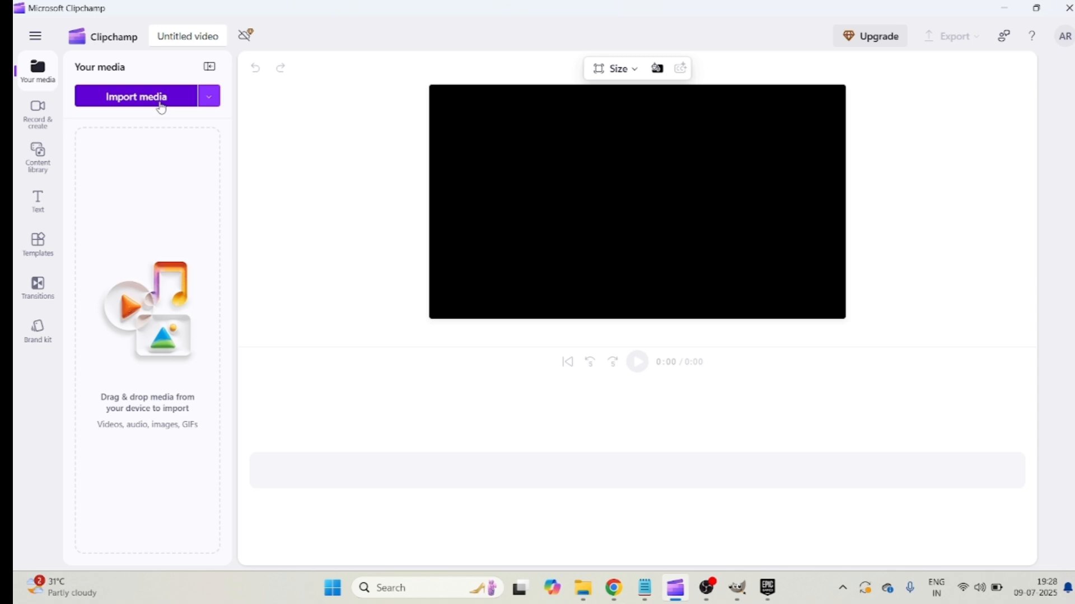
{"action": "left_click", "coordinate": [215, 103]}
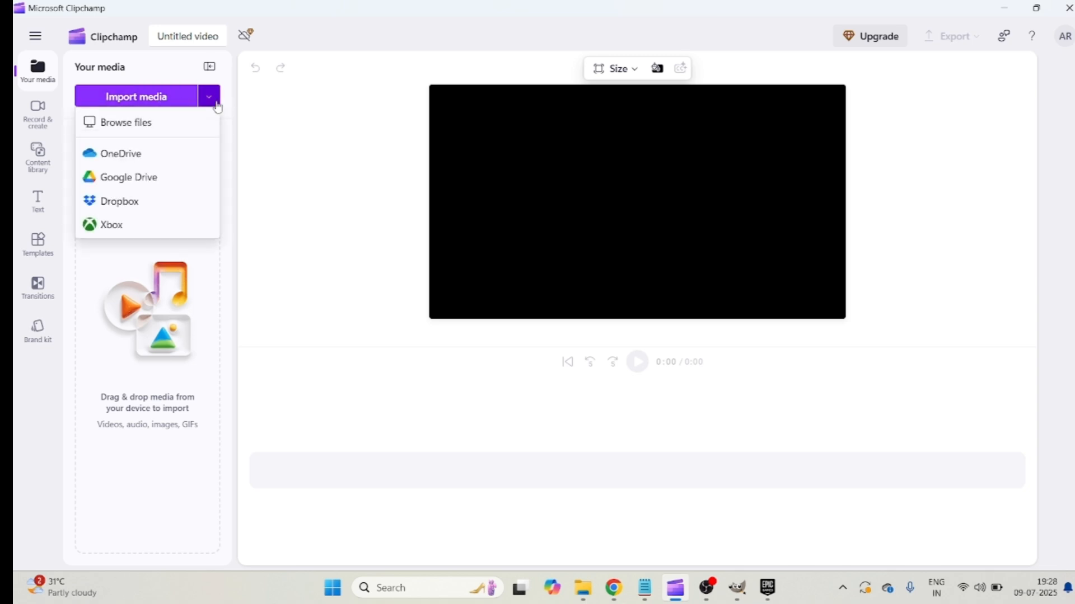
Import the videos VID-20250706-WA0019 and VID-20250706-WA0020 from the today folder on New Volume (D:)
{"action": "left_click", "coordinate": [169, 104]}
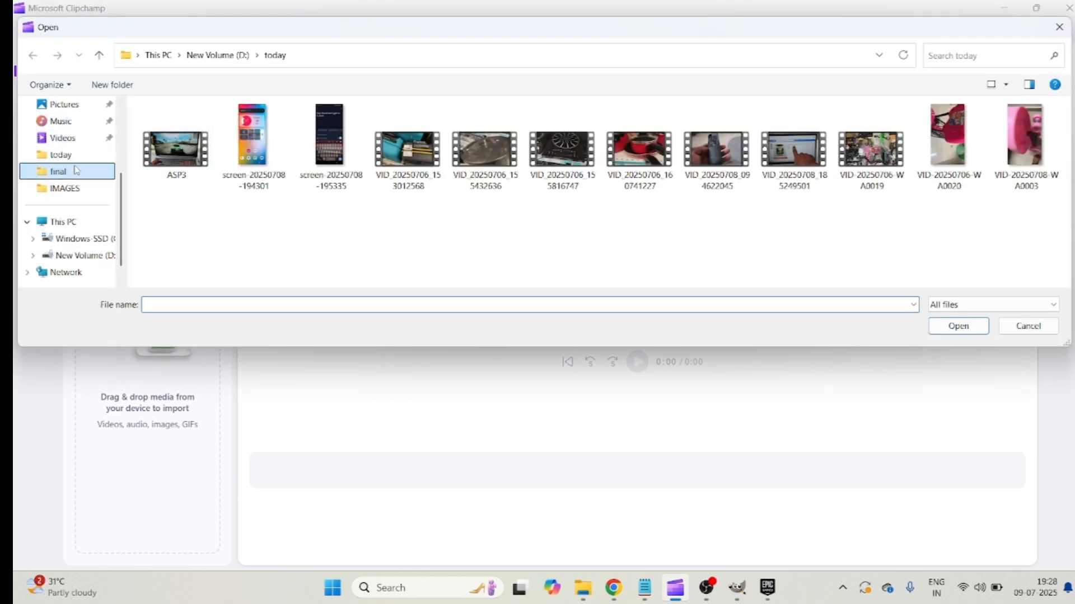
{"action": "left_click", "coordinate": [60, 171]}
{"action": "left_click", "coordinate": [80, 221]}
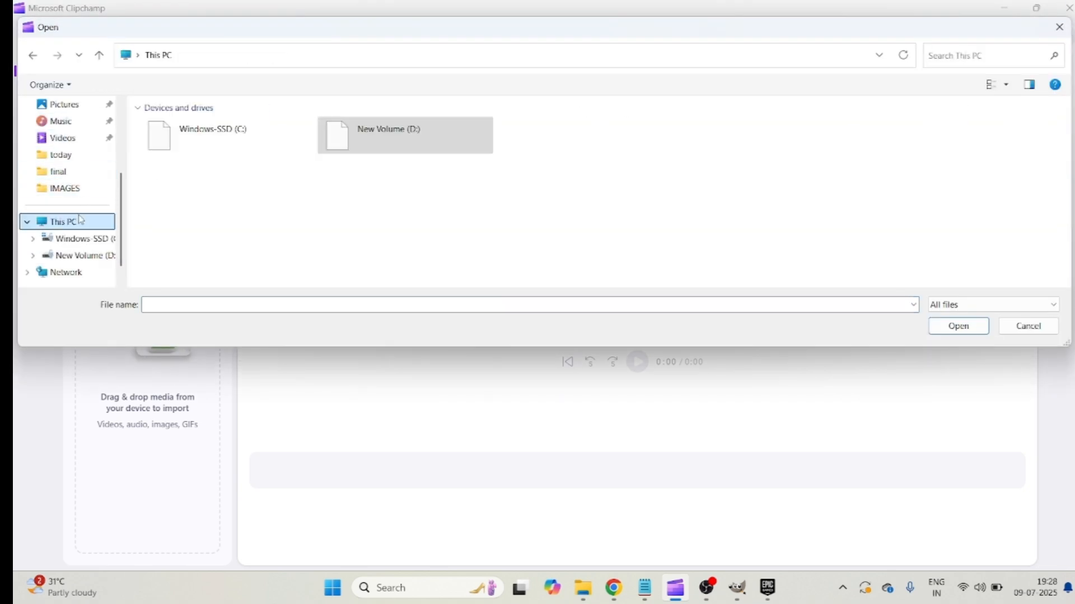
{"action": "double_click", "coordinate": [437, 154]}
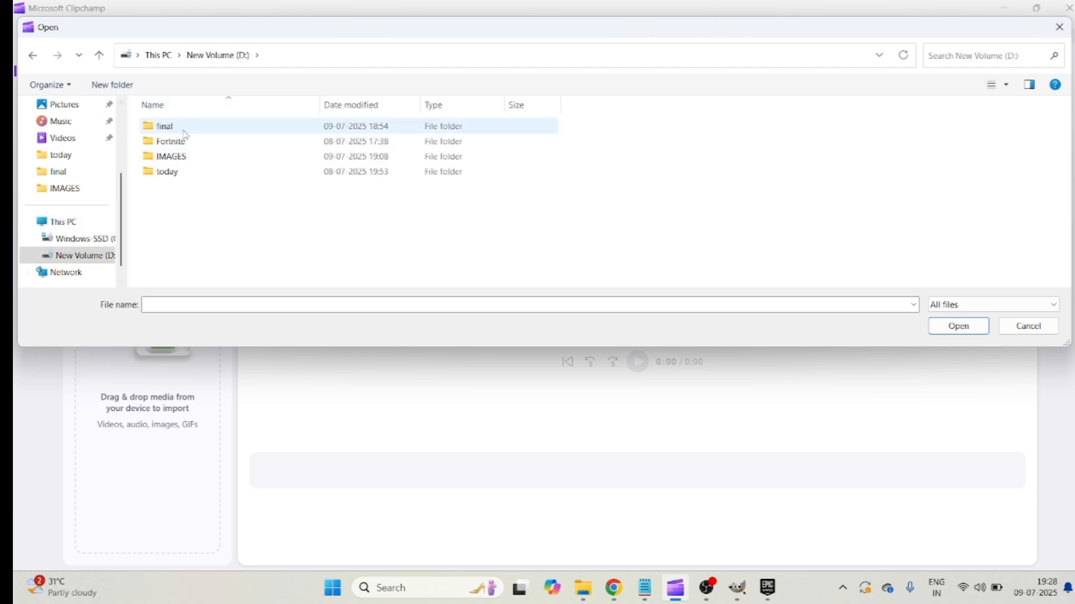
{"action": "left_click", "coordinate": [188, 172]}
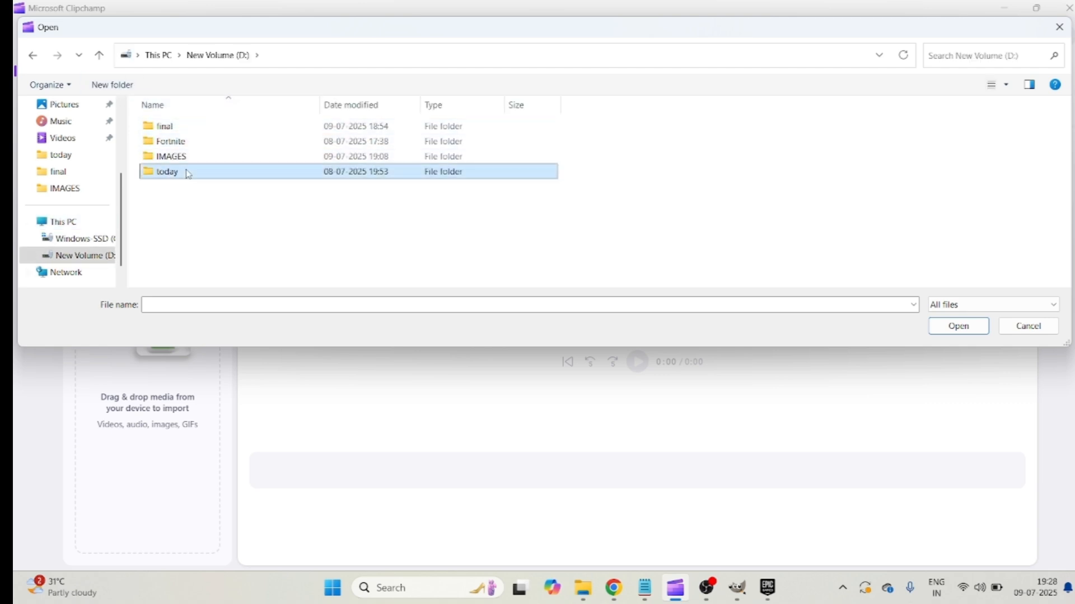
{"action": "double_click", "coordinate": [188, 174]}
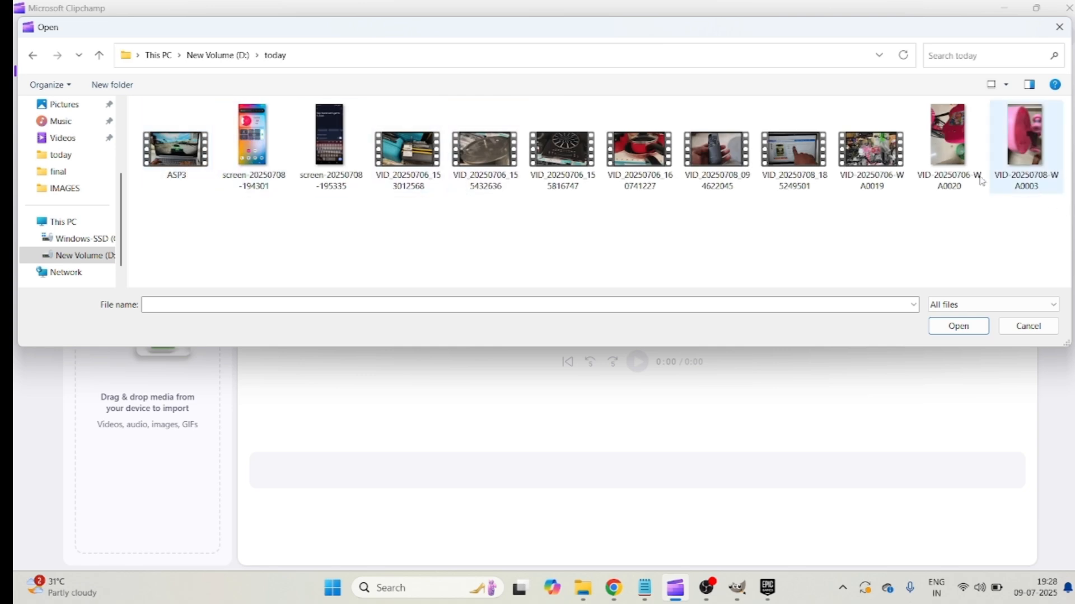
{"action": "left_click", "coordinate": [882, 167]}
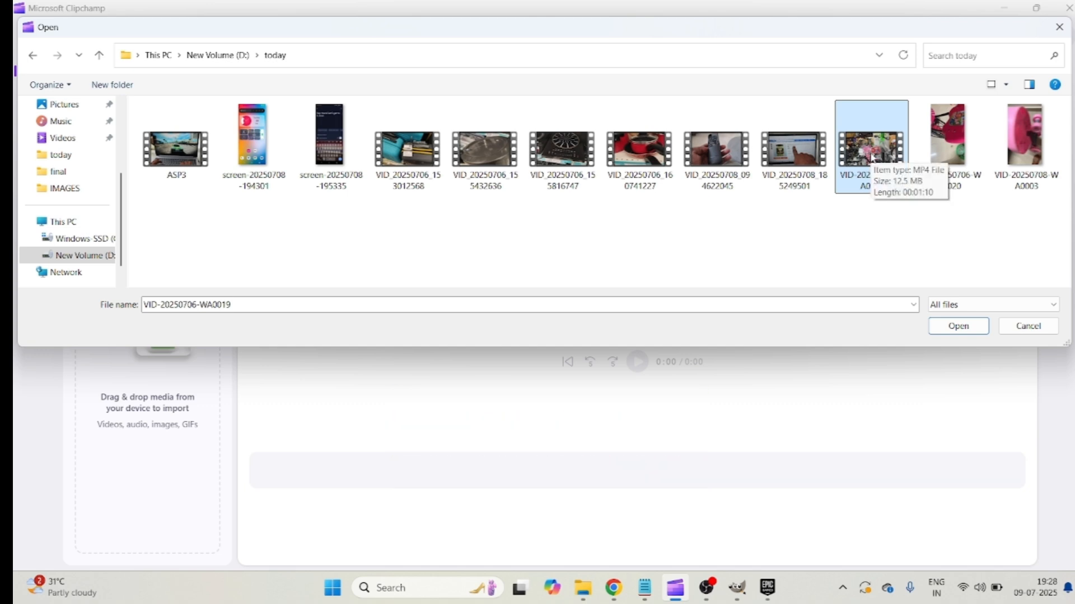
{"action": "left_click", "coordinate": [933, 157], "text": "ctrl"}
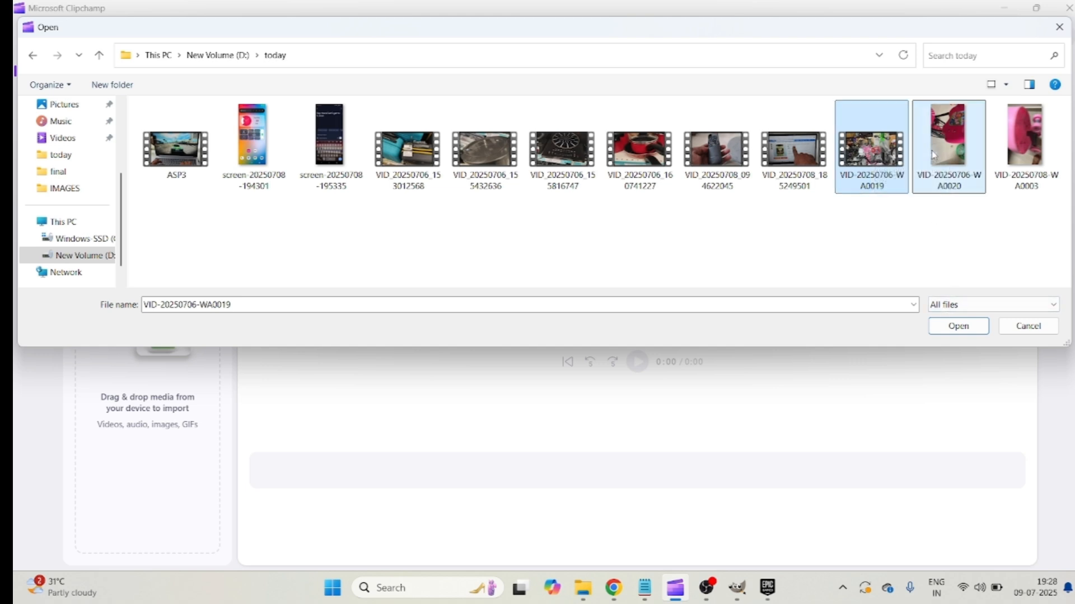
{"action": "left_click", "coordinate": [962, 328]}
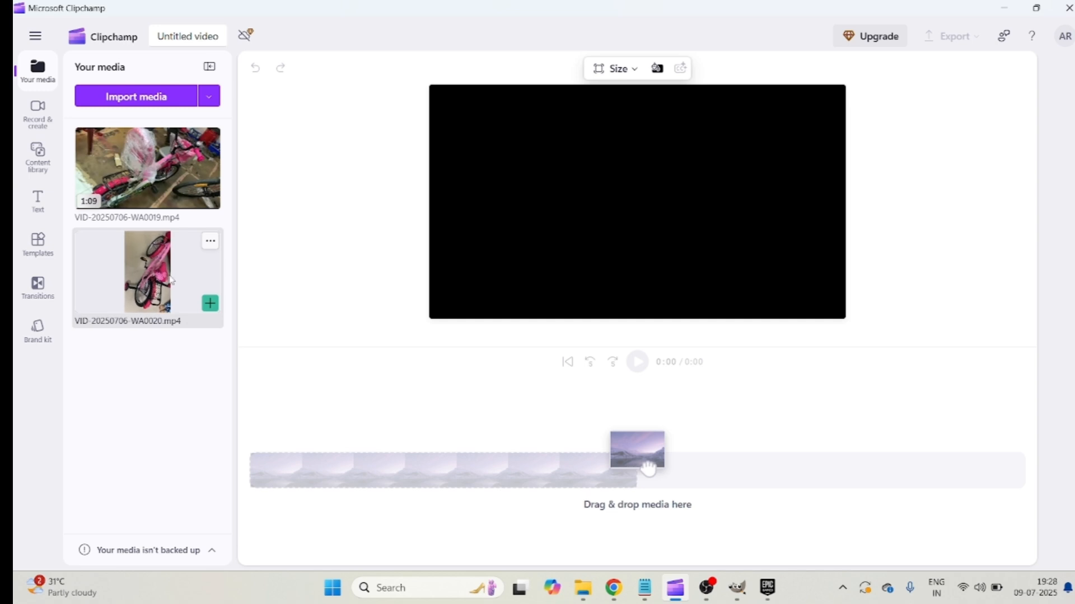
Import the FINAL TECH EASY video from the final folder on New Volume (D:) into the project media
{"action": "left_click", "coordinate": [168, 99]}
{"action": "left_click", "coordinate": [105, 174]}
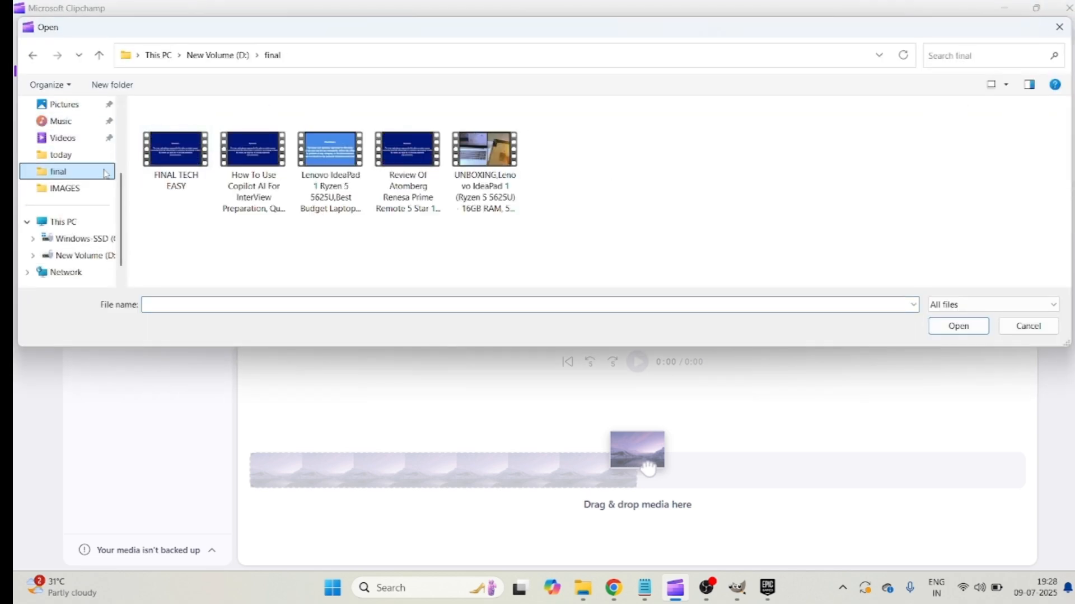
{"action": "left_click", "coordinate": [177, 154]}
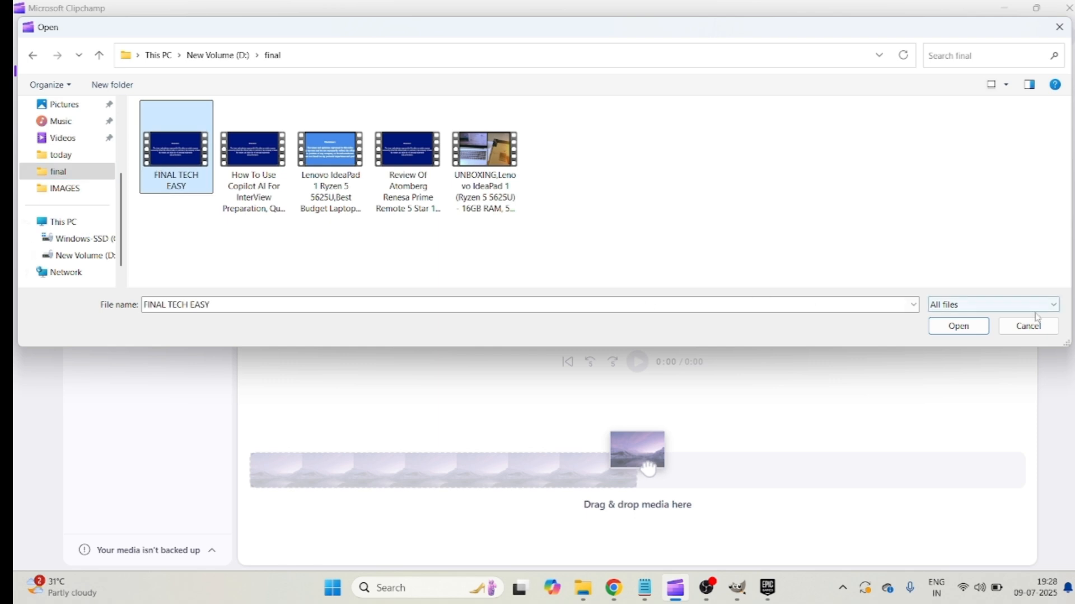
{"action": "left_click", "coordinate": [955, 329]}
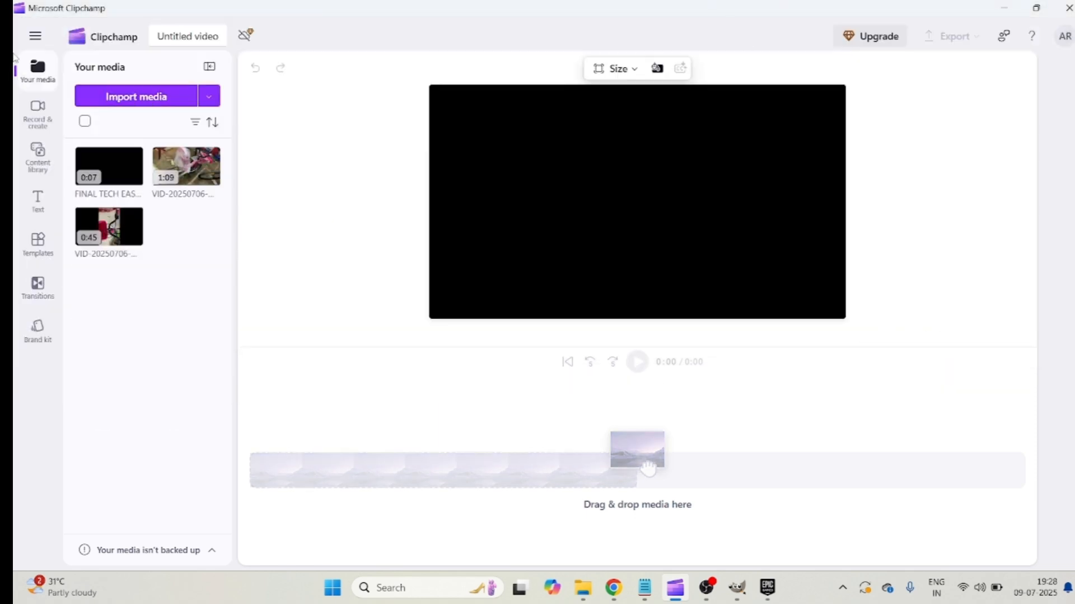
Place the FINAL TECH EASY clip on the empty timeline and delete it again
{"action": "mouse_move", "coordinate": [132, 181]}
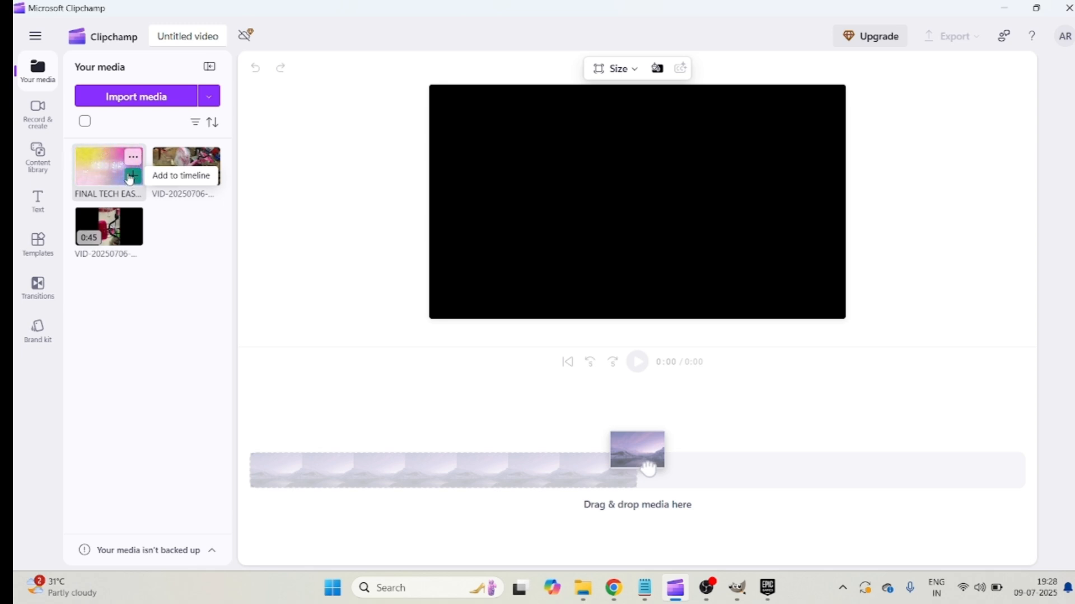
{"action": "left_click_drag", "start_coordinate": [130, 181], "coordinate": [291, 465]}
{"action": "right_click", "coordinate": [600, 481]}
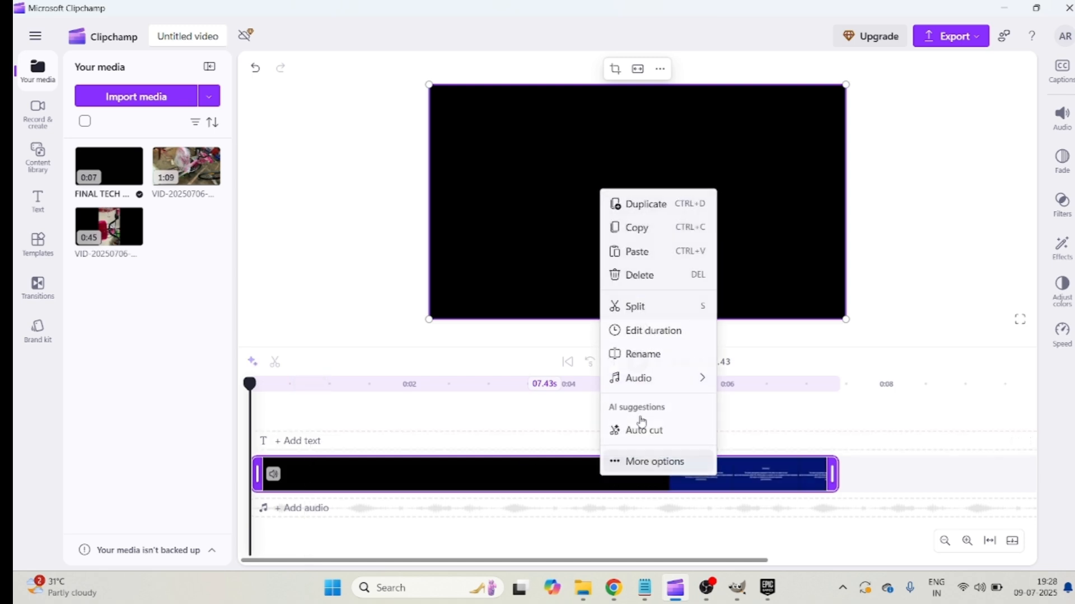
{"action": "left_click", "coordinate": [655, 273]}
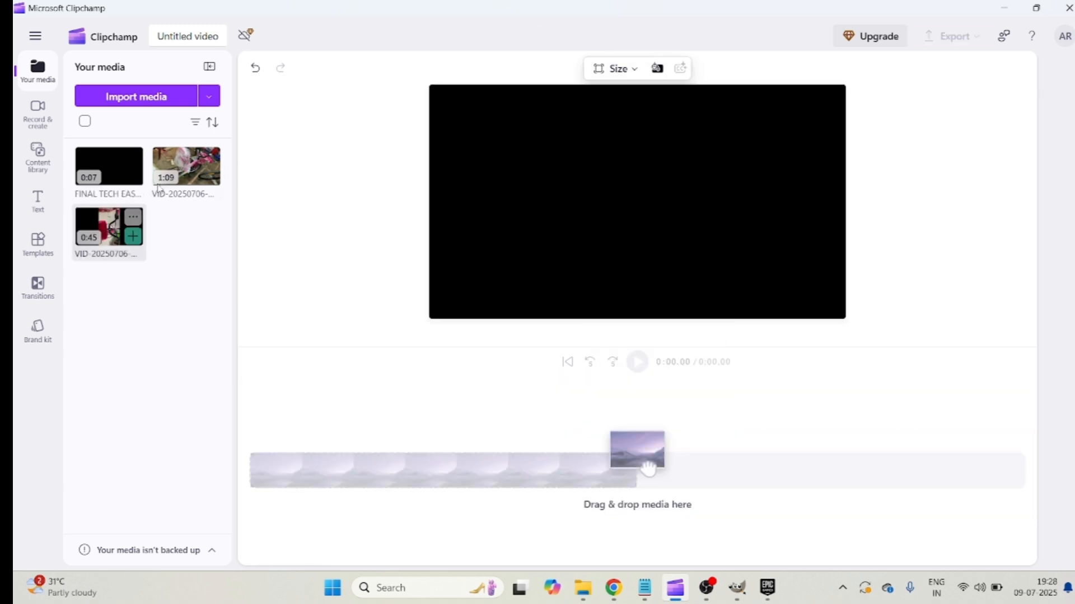
Add FINAL TECH EASY, VID-20250706-WA0019.mp4 and VID-20250706-WA0020.mp4 to the timeline one after another, in that order
{"action": "left_click", "coordinate": [135, 180]}
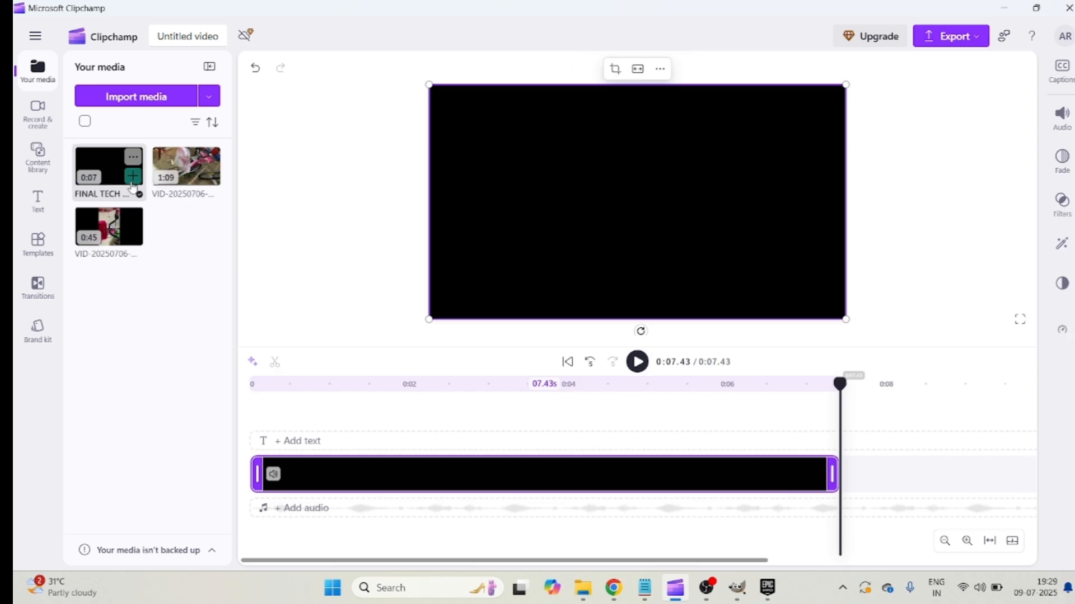
{"action": "left_click", "coordinate": [945, 541]}
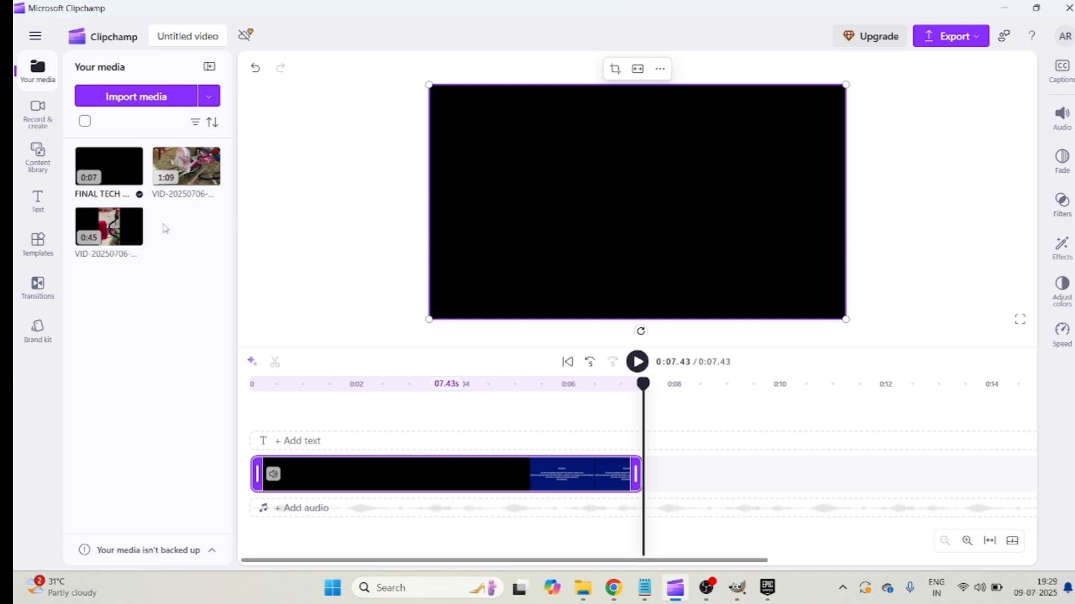
{"action": "mouse_move", "coordinate": [211, 184]}
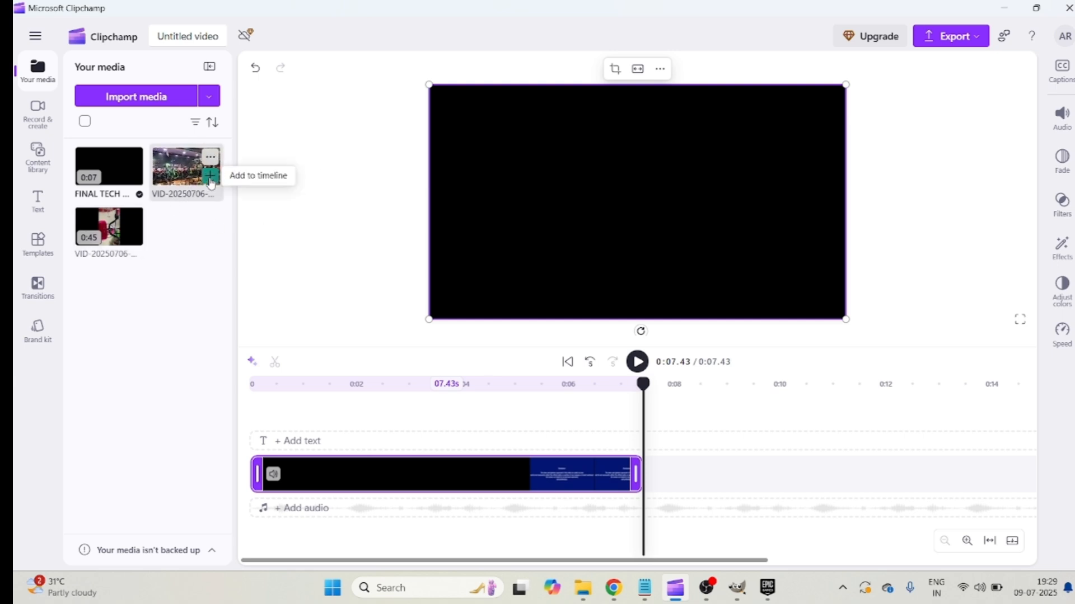
{"action": "left_click", "coordinate": [211, 181]}
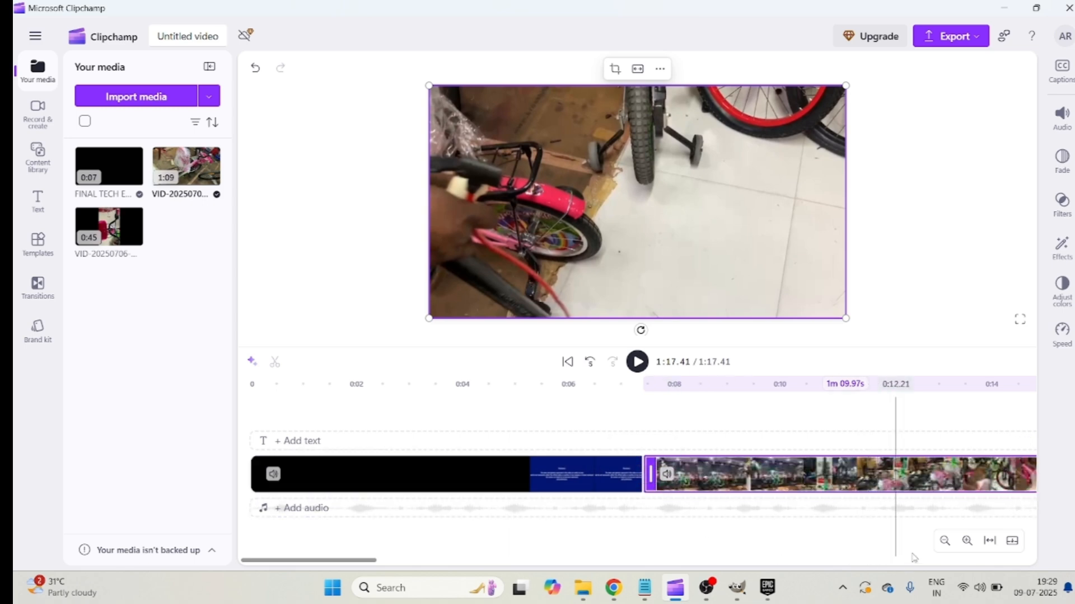
{"action": "left_click", "coordinate": [944, 541]}
{"action": "left_click", "coordinate": [945, 541]}
{"action": "left_click", "coordinate": [944, 540]}
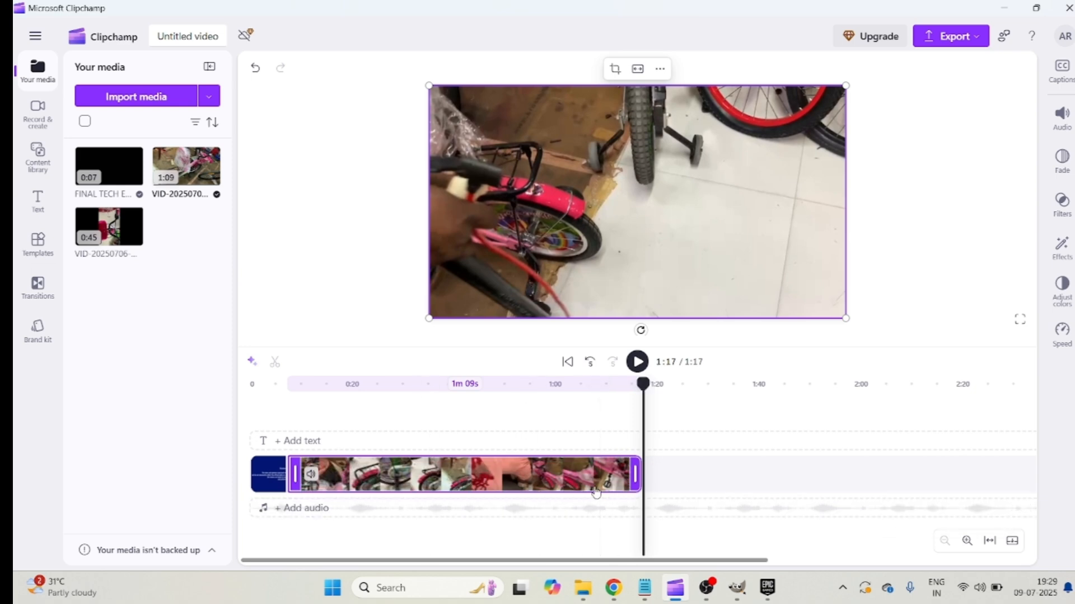
{"action": "mouse_move", "coordinate": [133, 218]}
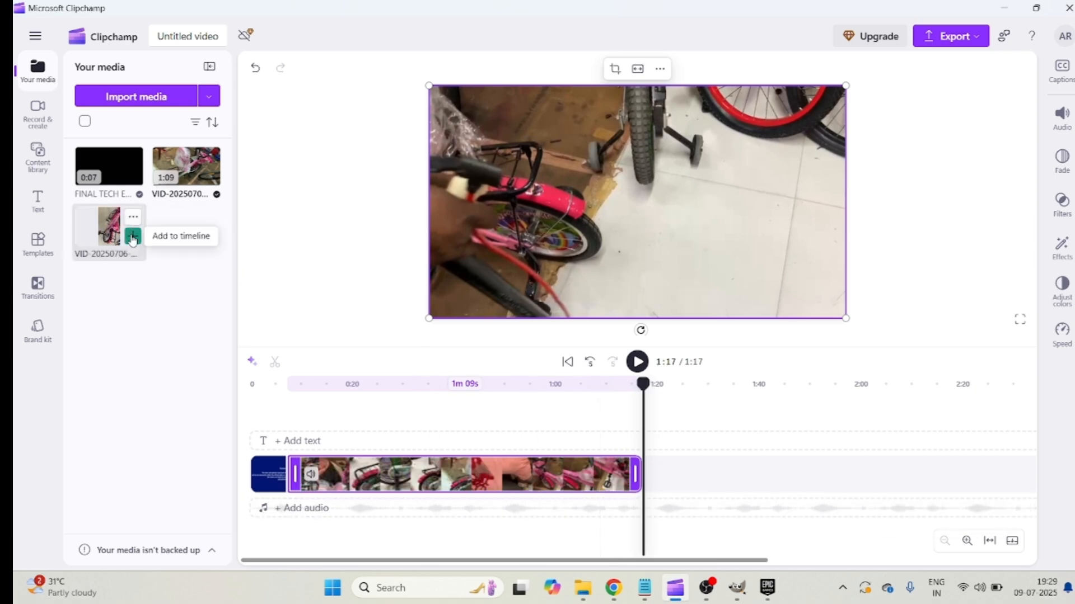
{"action": "left_click", "coordinate": [133, 238]}
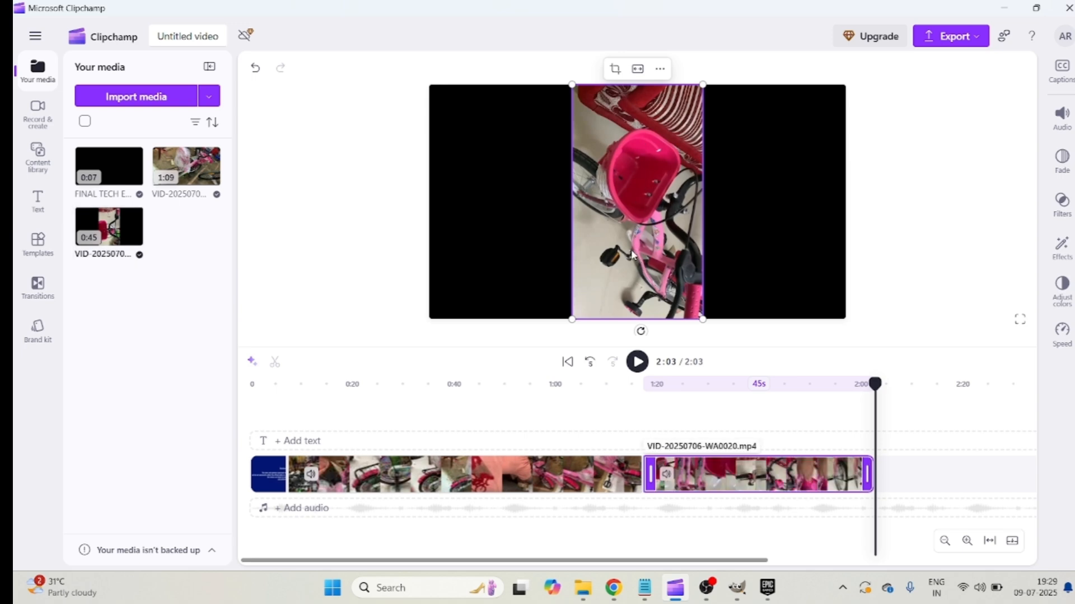
Rotate the VID-20250706-WA0020.mp4 clip in 90° steps until the bicycle is upright, and make it fill the frame
{"action": "left_click", "coordinate": [575, 475]}
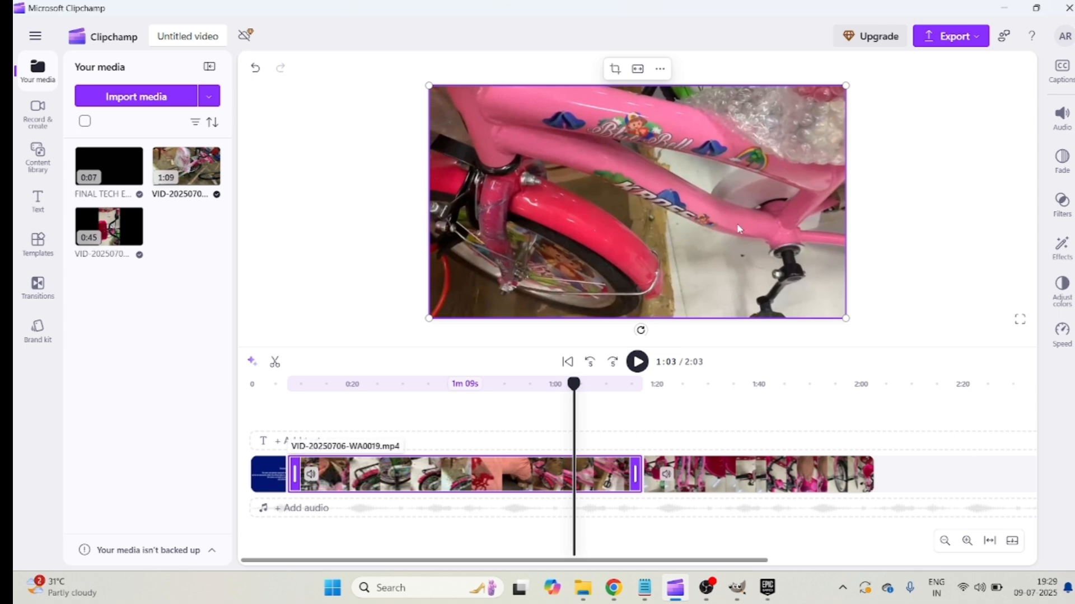
{"action": "left_click", "coordinate": [746, 476]}
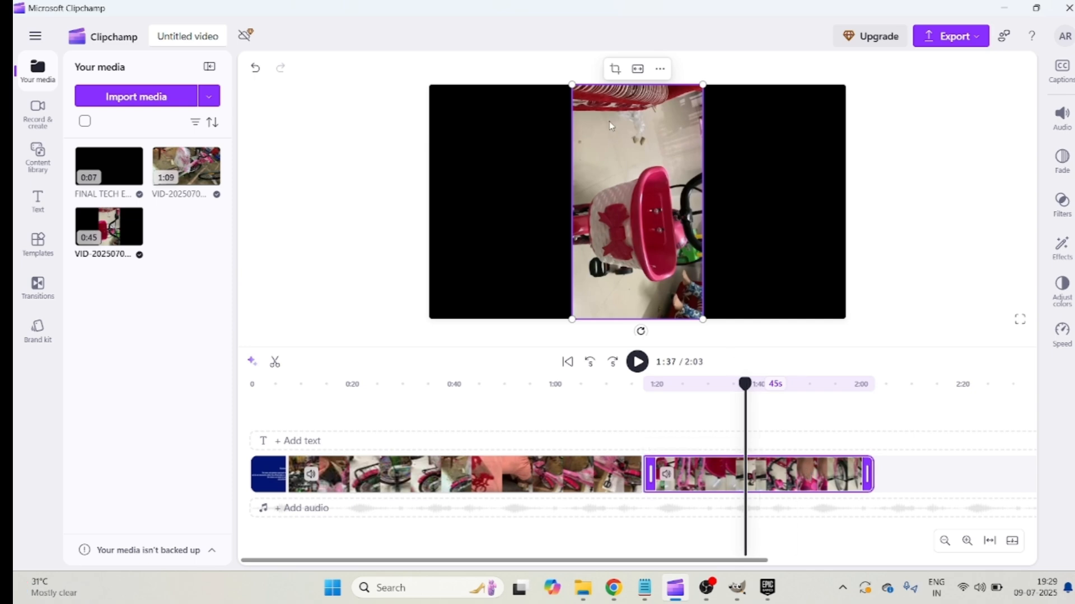
{"action": "left_click", "coordinate": [661, 69]}
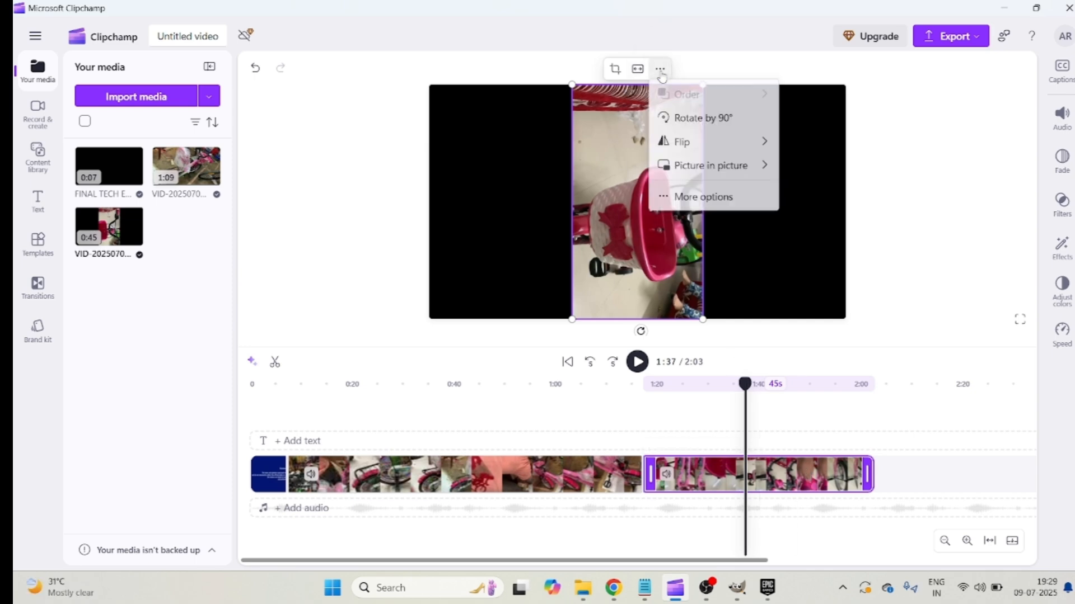
{"action": "left_click", "coordinate": [693, 121]}
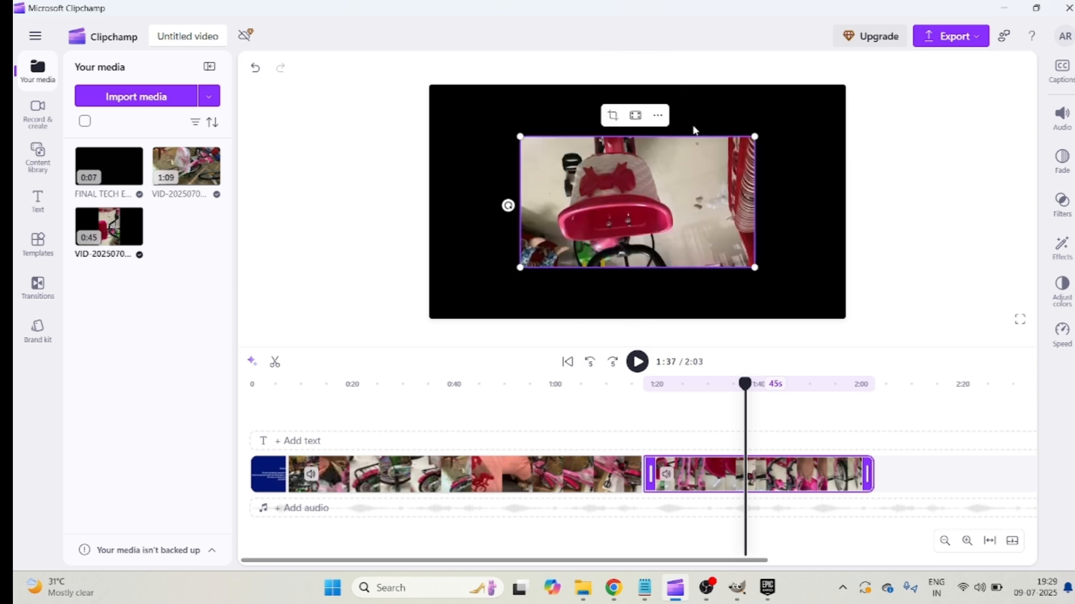
{"action": "left_click", "coordinate": [636, 116]}
{"action": "left_click", "coordinate": [658, 69]}
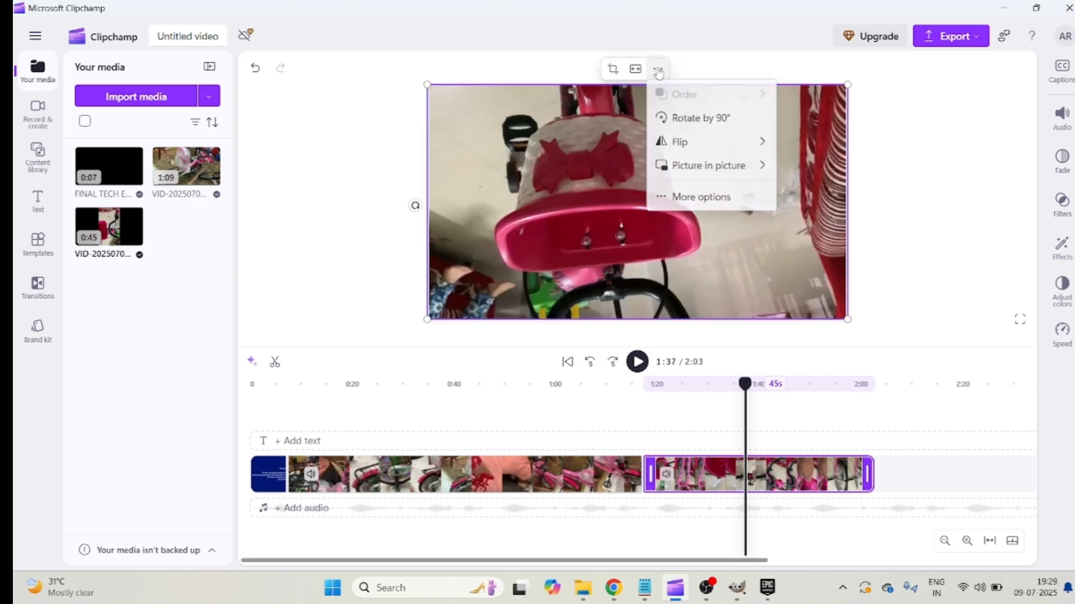
{"action": "left_click", "coordinate": [687, 119]}
{"action": "left_click", "coordinate": [820, 200]}
{"action": "left_click", "coordinate": [834, 249]}
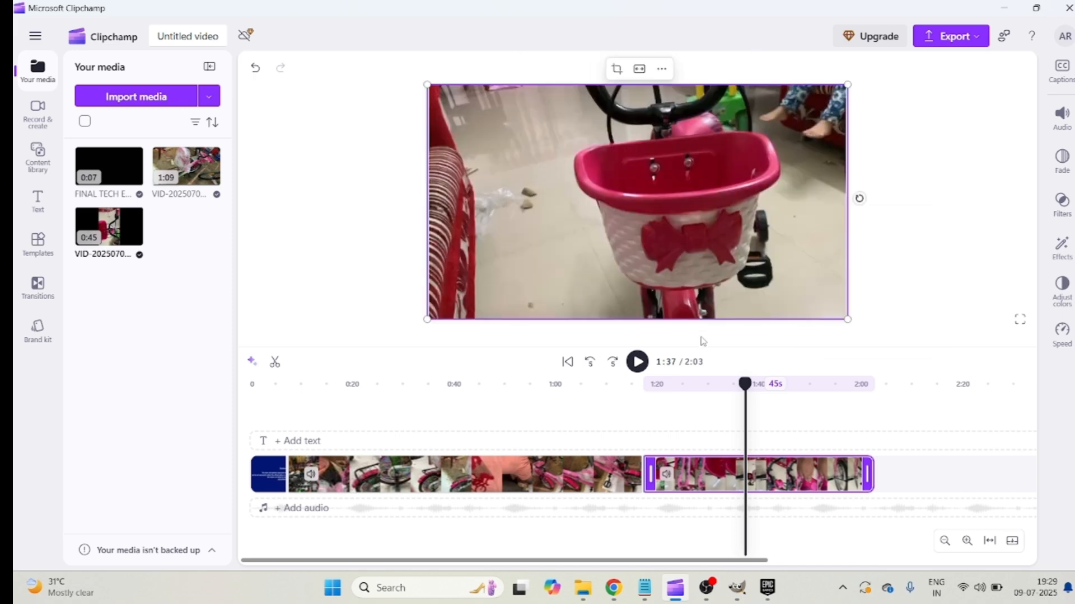
{"action": "left_click", "coordinate": [638, 365]}
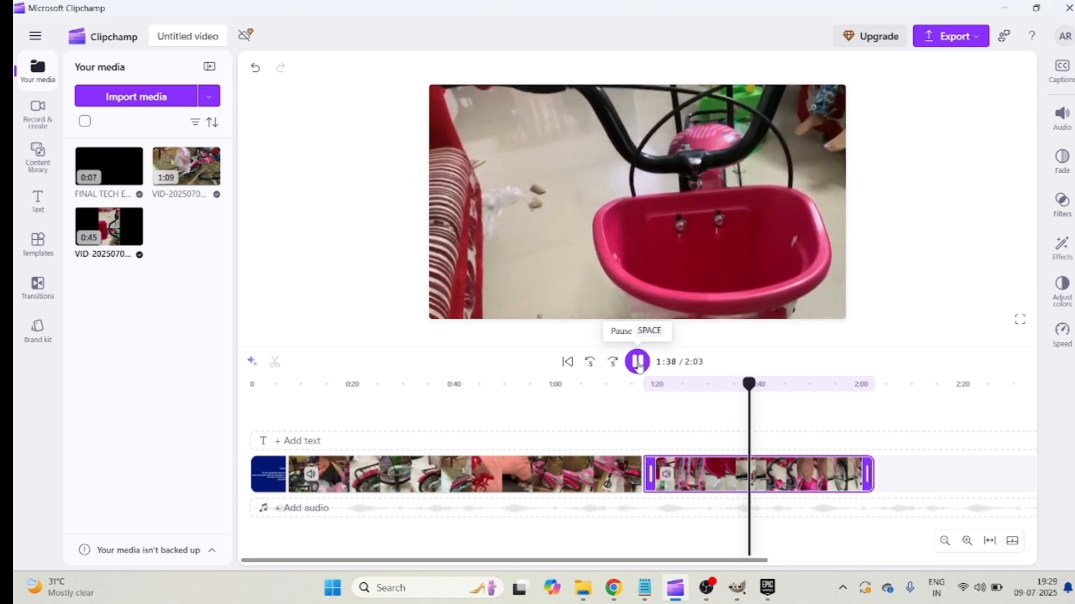
{"action": "left_click", "coordinate": [638, 364]}
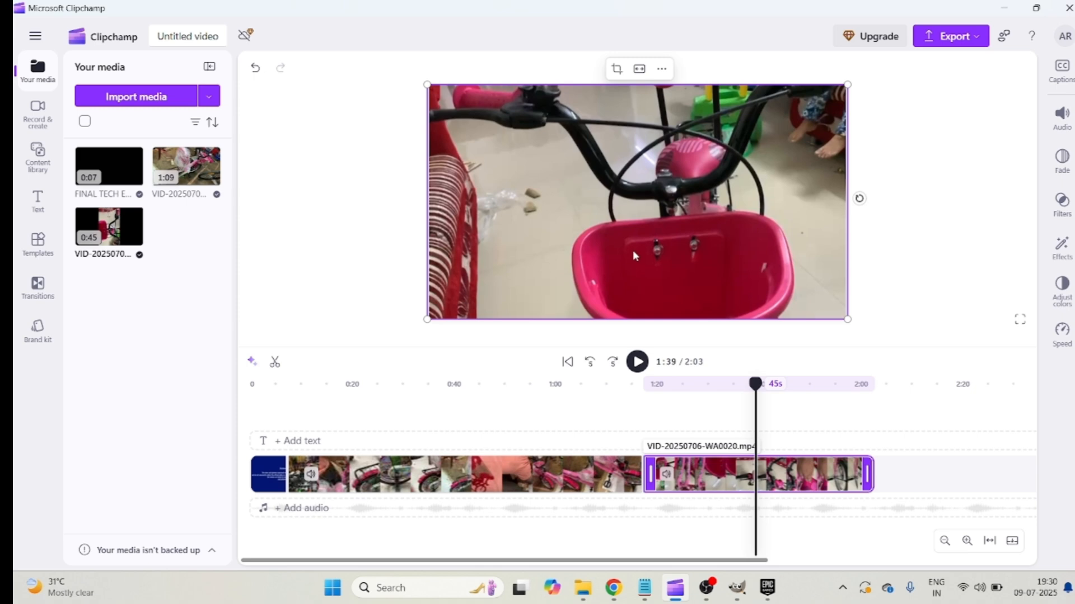
Detach the audio from the VID-20250706-WA0019.mp4 and VID-20250706-WA0020.mp4 clips on the timeline
{"action": "left_click", "coordinate": [395, 477]}
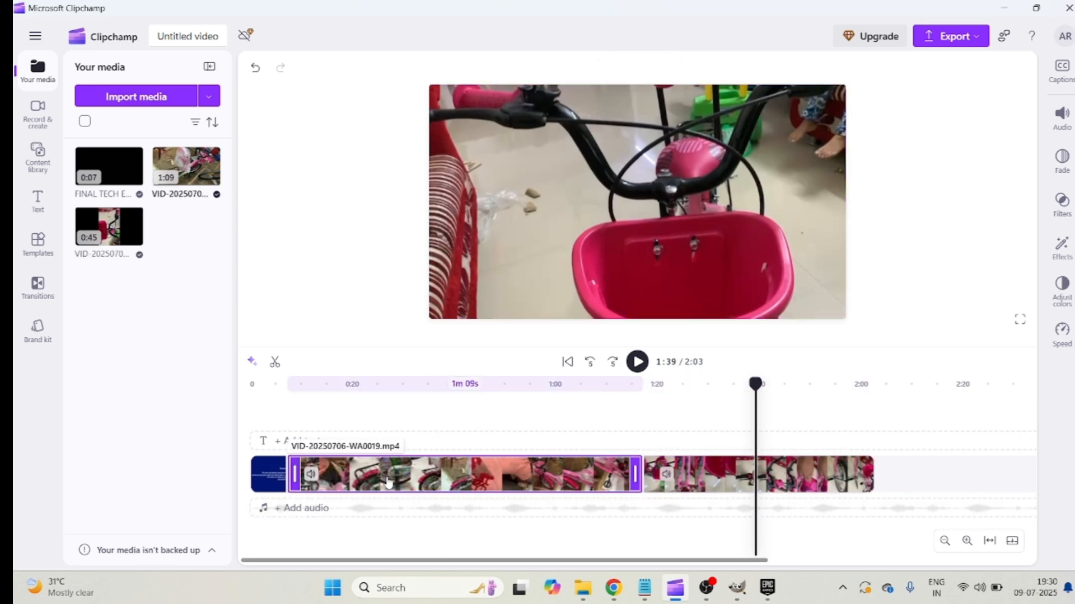
{"action": "left_click", "coordinate": [1062, 117]}
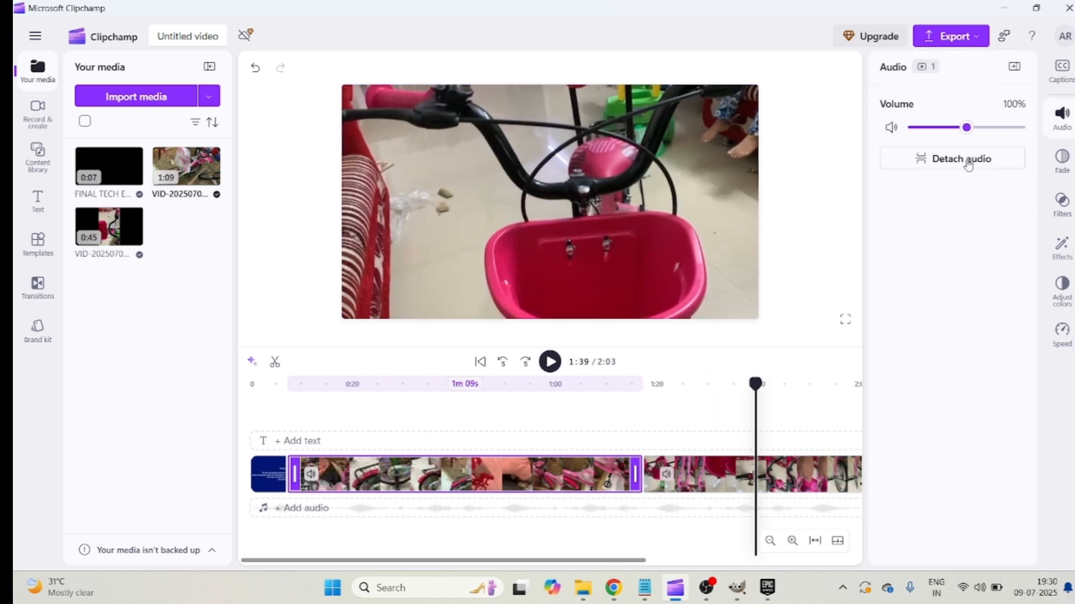
{"action": "left_click", "coordinate": [964, 160]}
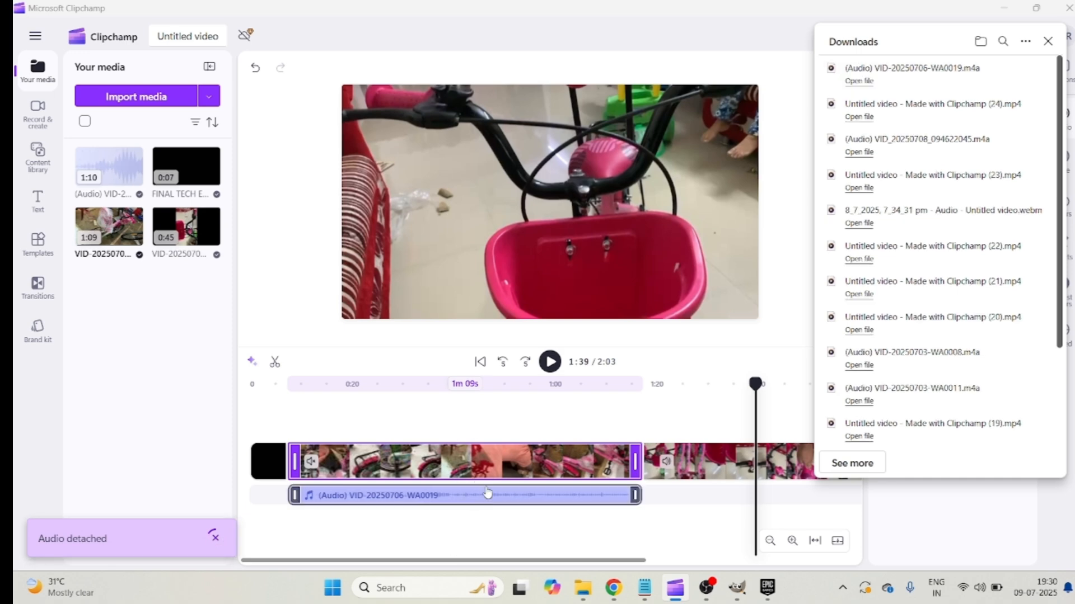
{"action": "left_click", "coordinate": [697, 463]}
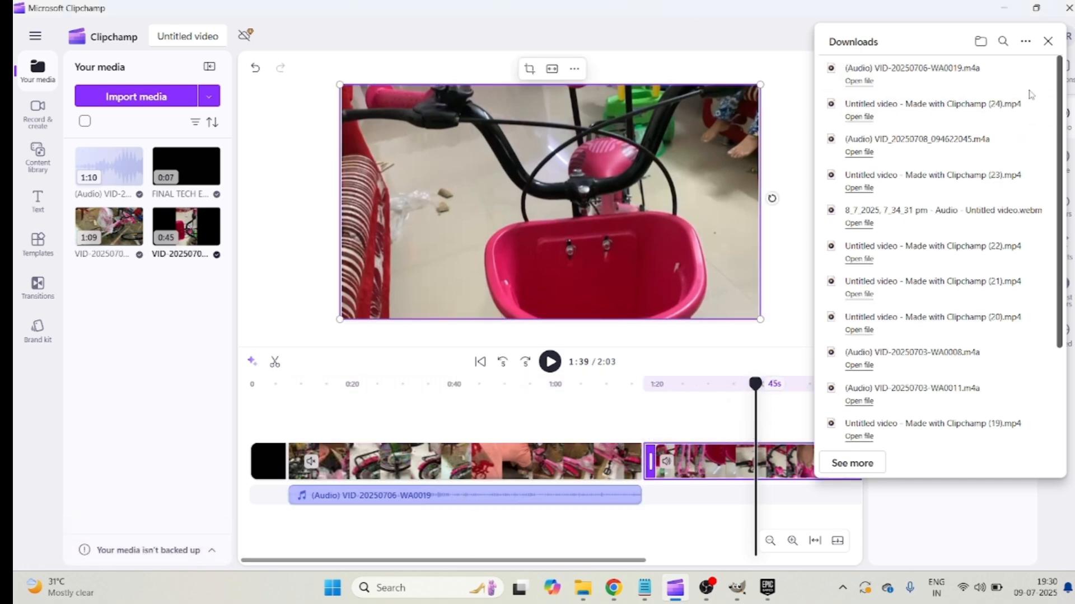
{"action": "left_click", "coordinate": [1048, 41]}
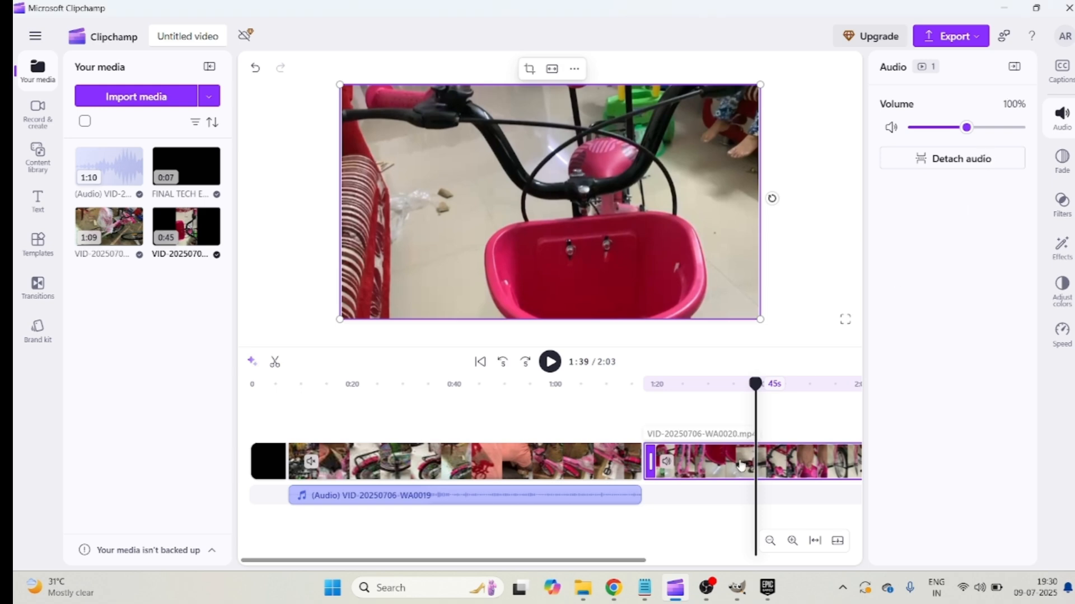
{"action": "left_click", "coordinate": [973, 160]}
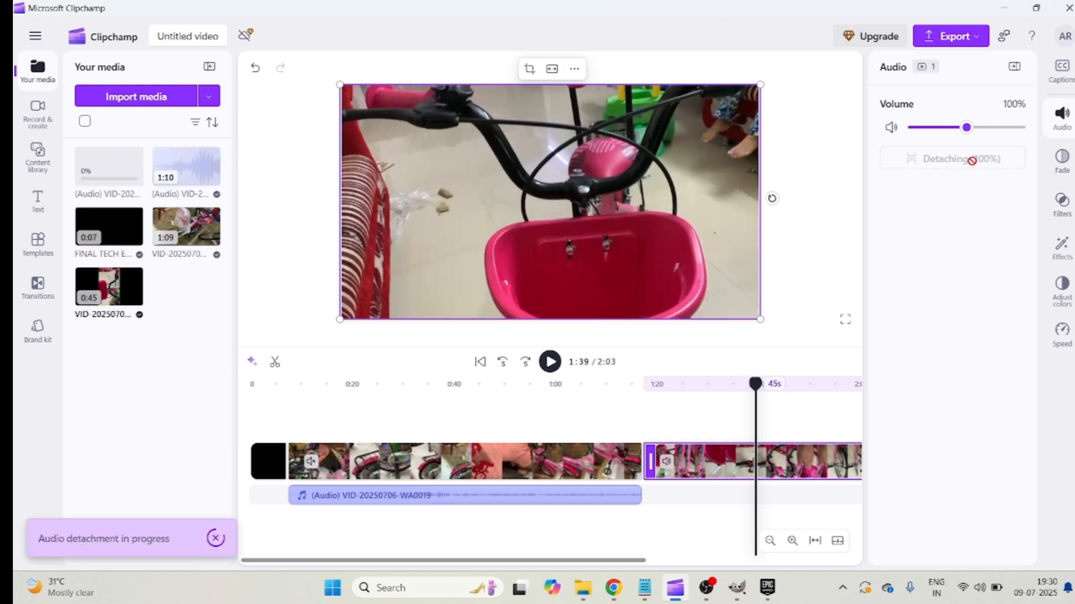
Delete both detached audio clips, VID-20250706-WA0019 and VID-20250706-WA0020, from the timeline
{"action": "left_click", "coordinate": [506, 507]}
{"action": "right_click", "coordinate": [506, 507]}
{"action": "left_click", "coordinate": [551, 316]}
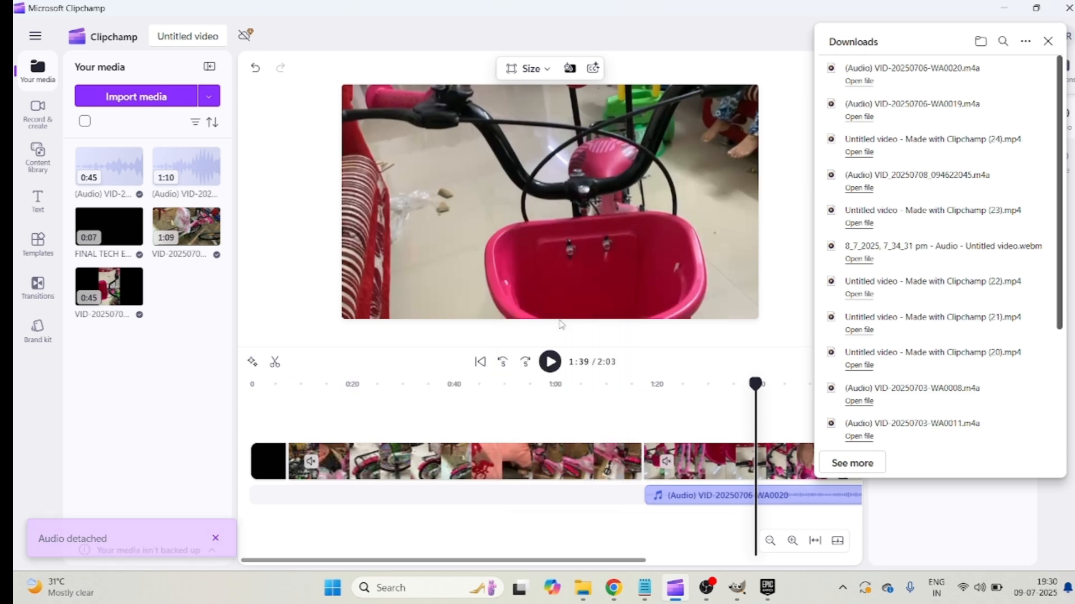
{"action": "right_click", "coordinate": [688, 495]}
{"action": "left_click", "coordinate": [726, 317]}
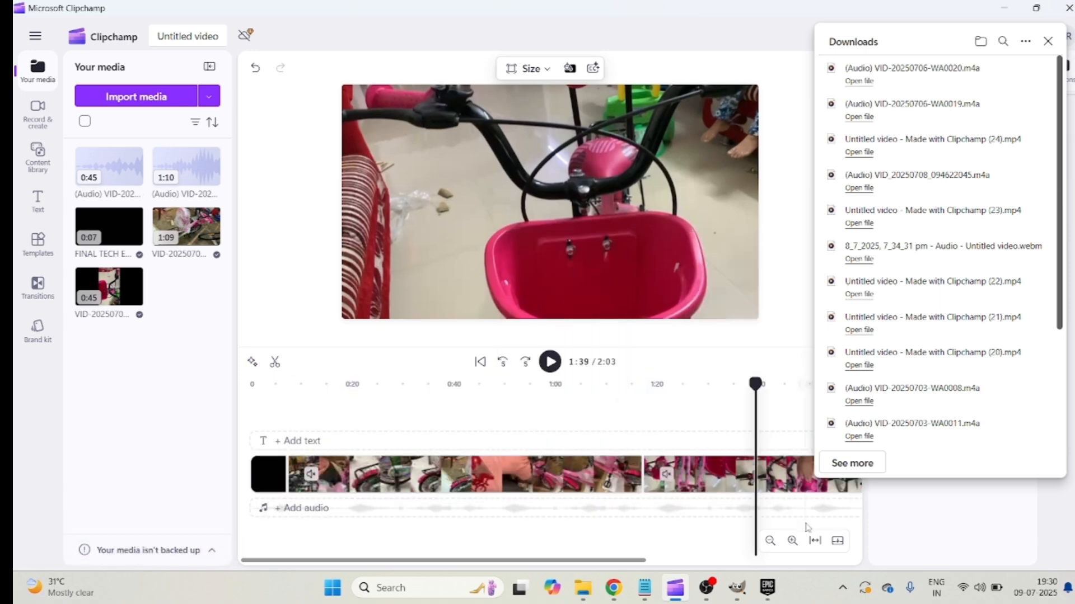
Close the downloads list and scrub through the timeline clips, leaving the playhead at 0:58 within VID-20250706-WA0019.mp4
{"action": "left_click_drag", "start_coordinate": [757, 383], "coordinate": [735, 383]}
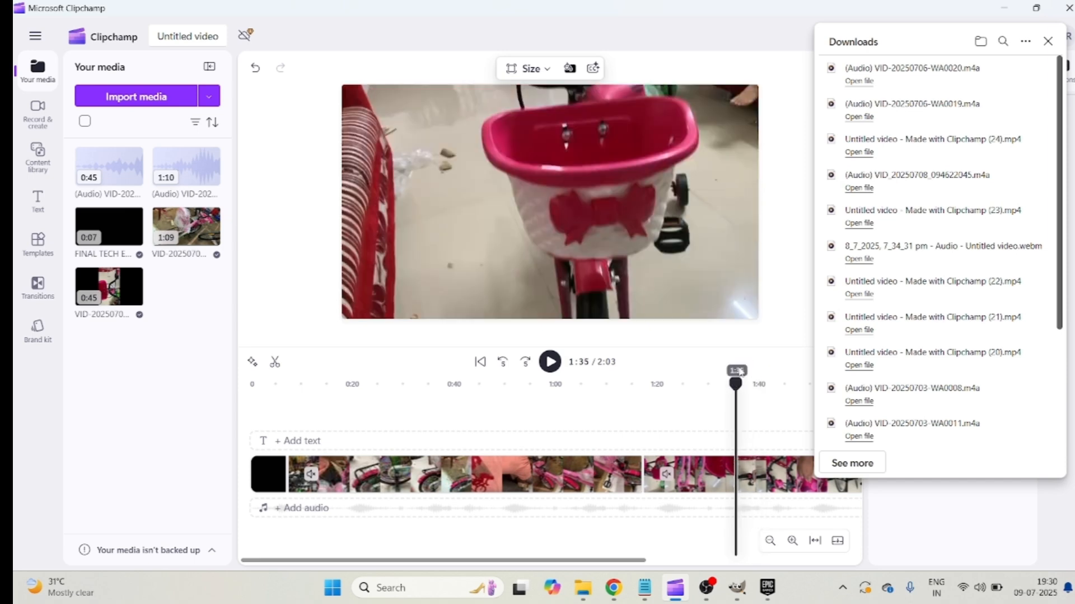
{"action": "left_click", "coordinate": [1048, 42]}
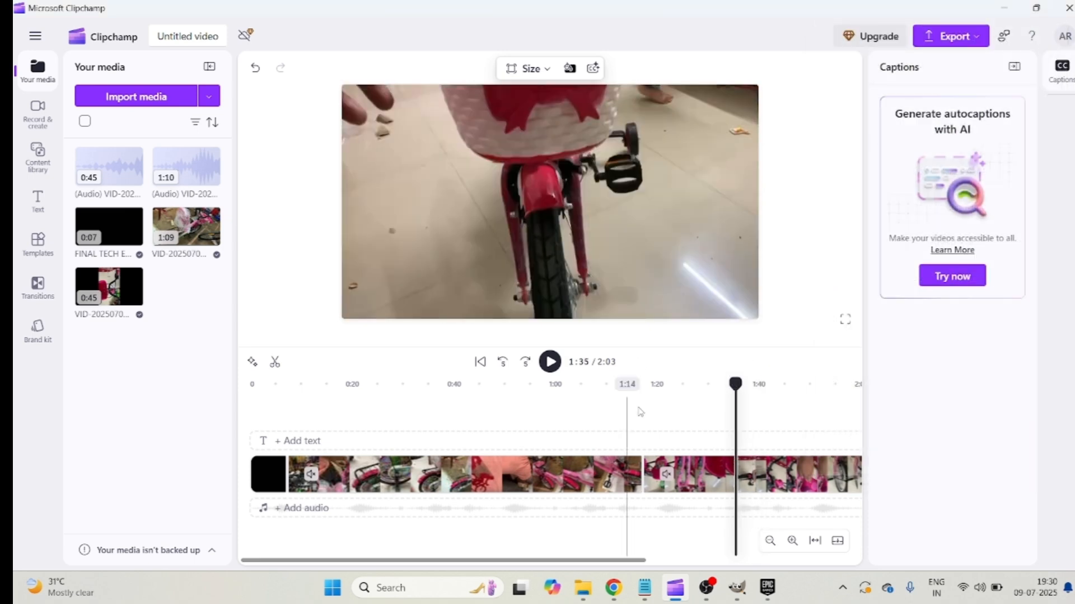
{"action": "left_click_drag", "start_coordinate": [735, 384], "coordinate": [323, 475]}
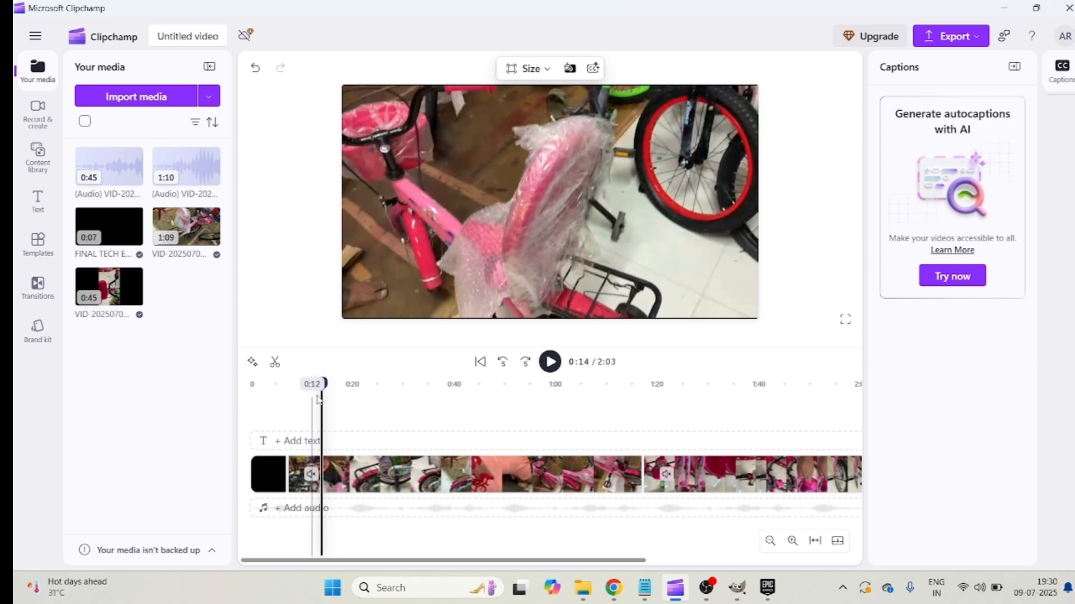
{"action": "left_click_drag", "start_coordinate": [328, 389], "coordinate": [468, 447]}
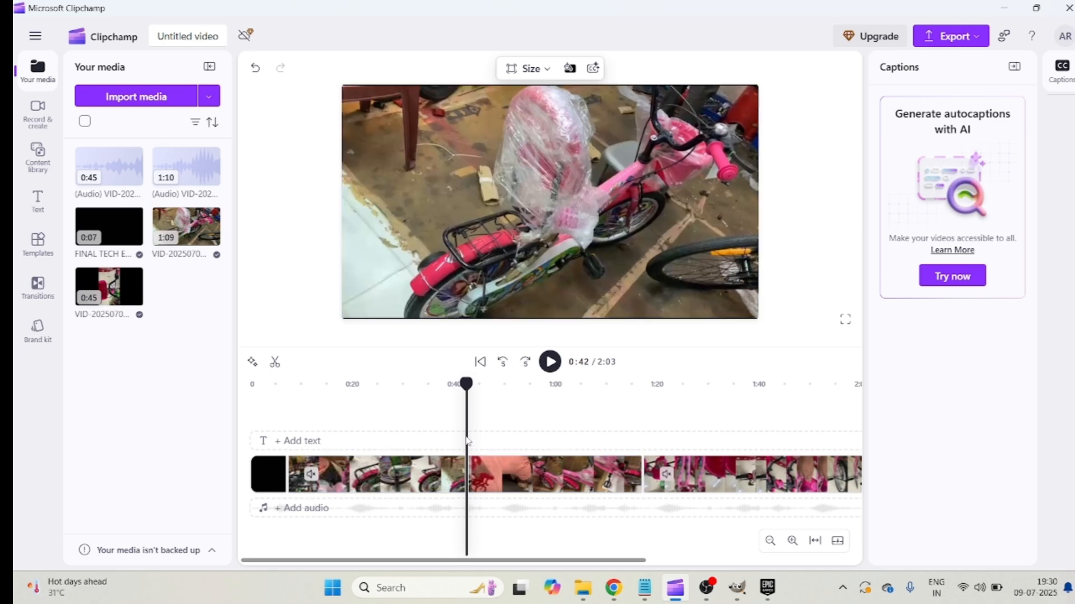
{"action": "left_click_drag", "start_coordinate": [466, 384], "coordinate": [549, 403]}
{"action": "left_click", "coordinate": [519, 476]}
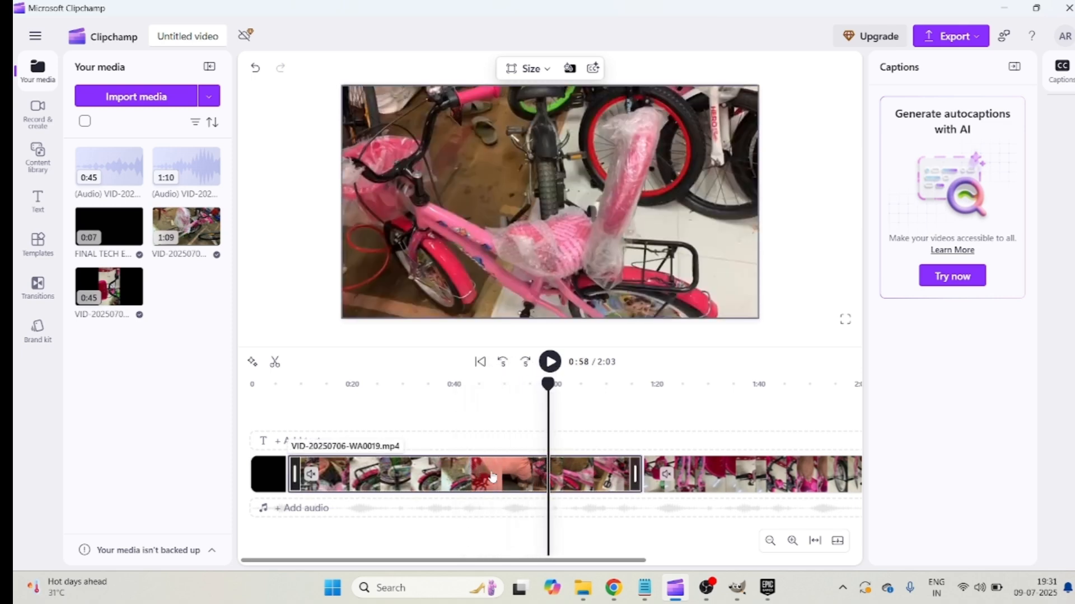
{"action": "left_click", "coordinate": [544, 392]}
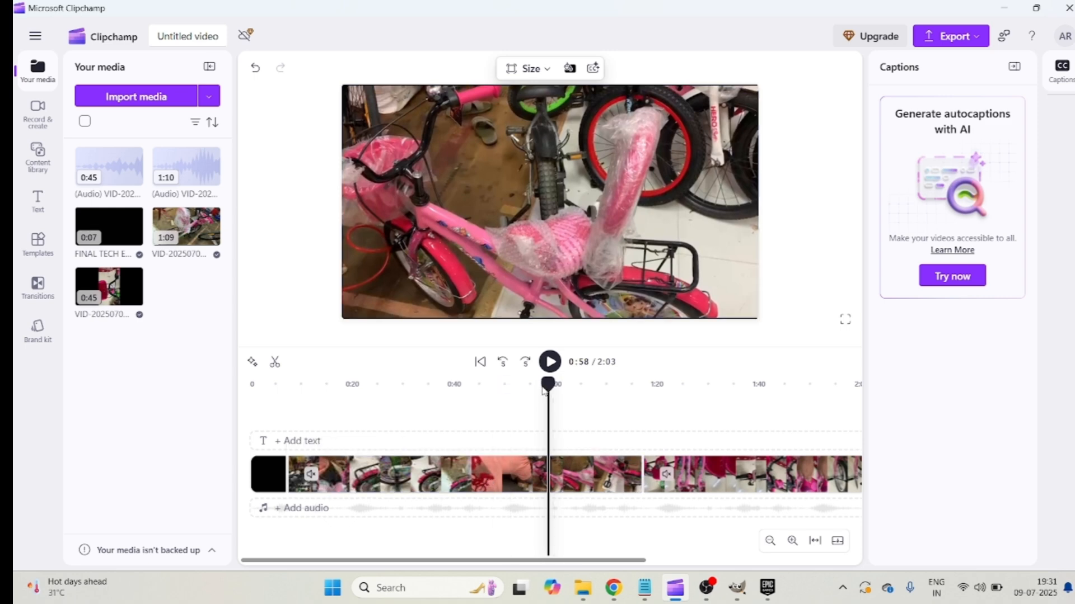
Split the VID-20250706-WA0019.mp4 clip on the timeline at 0:39 and again at 0:52
{"action": "left_click_drag", "start_coordinate": [549, 386], "coordinate": [452, 409]}
{"action": "left_click", "coordinate": [549, 363]}
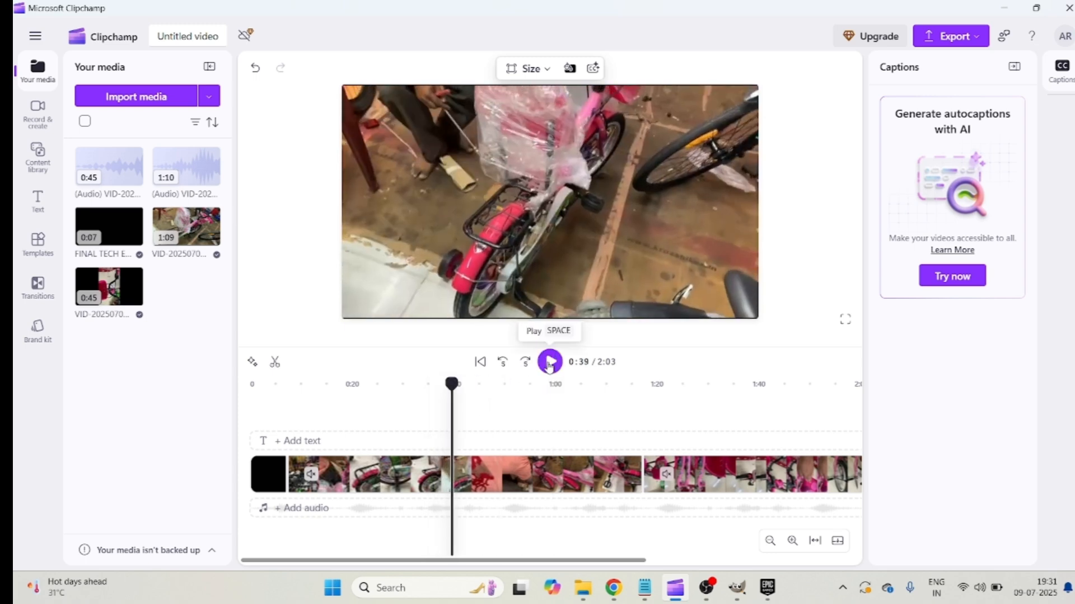
{"action": "left_click", "coordinate": [274, 364]}
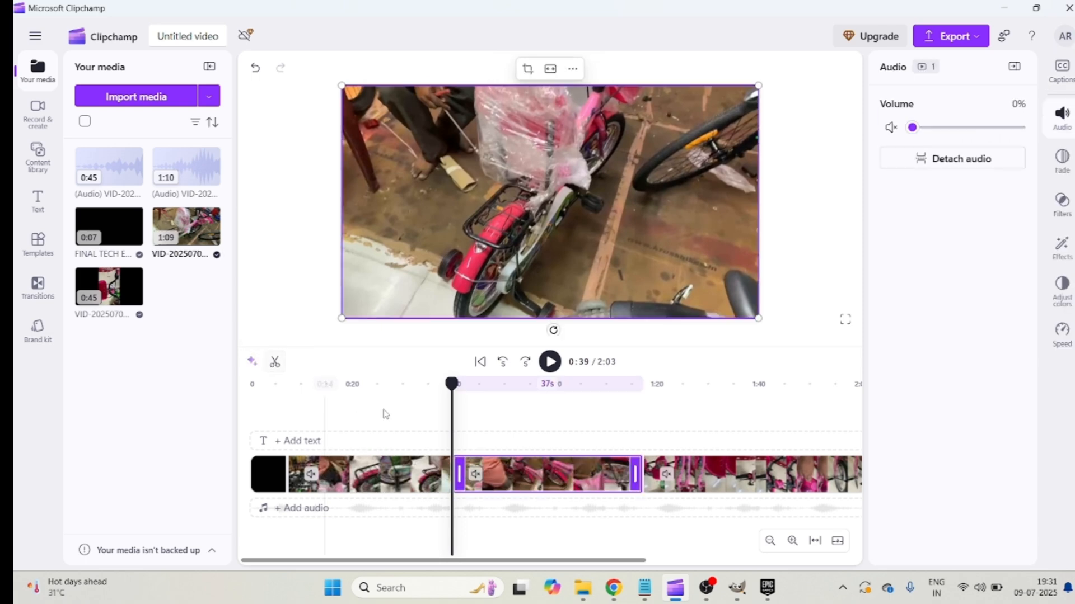
{"action": "left_click_drag", "start_coordinate": [451, 384], "coordinate": [520, 394]}
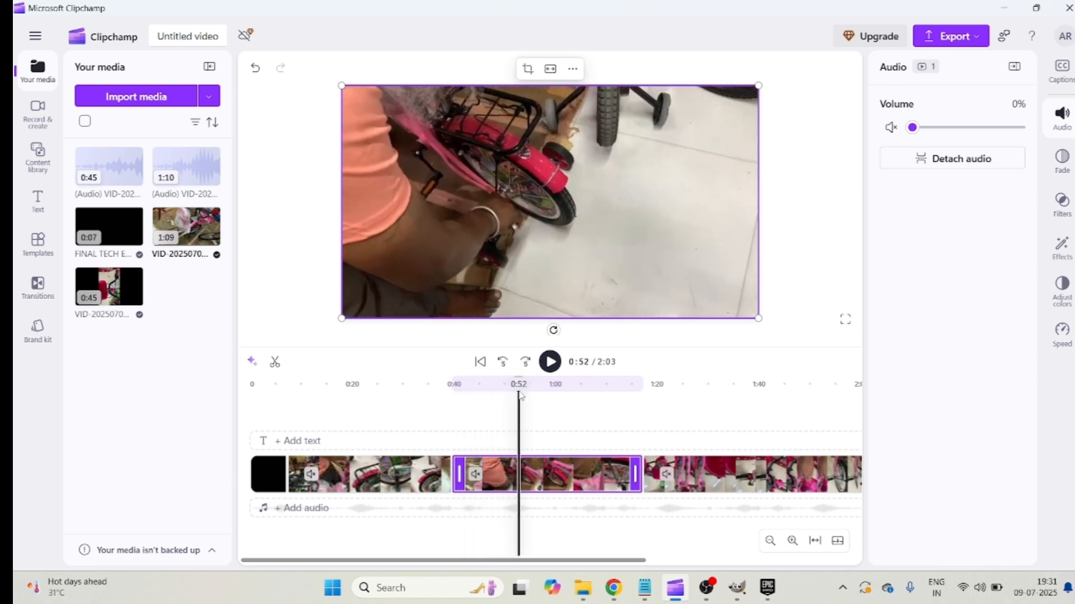
{"action": "left_click", "coordinate": [275, 364]}
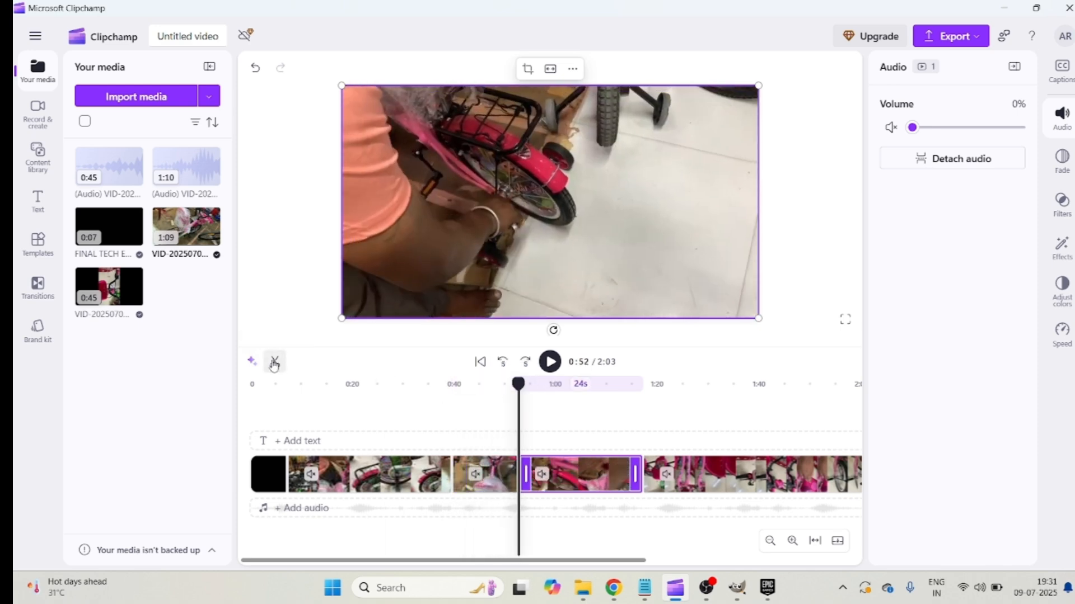
Delete the segment between 0:39 and 0:52 and close the gaps so the following clips join up
{"action": "left_click", "coordinate": [490, 475]}
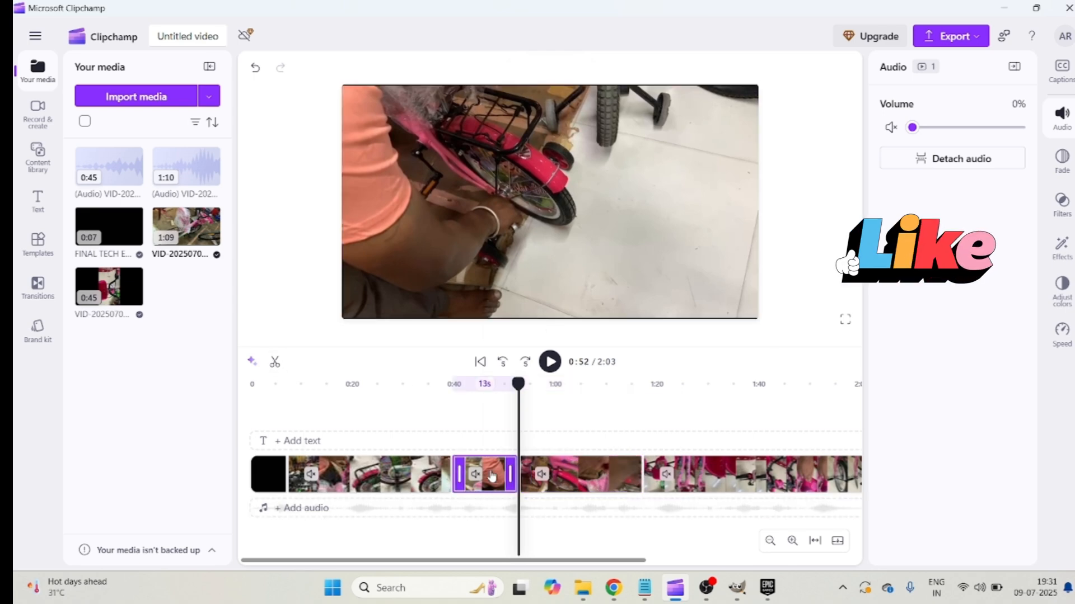
{"action": "right_click", "coordinate": [491, 473]}
{"action": "left_click", "coordinate": [554, 271]}
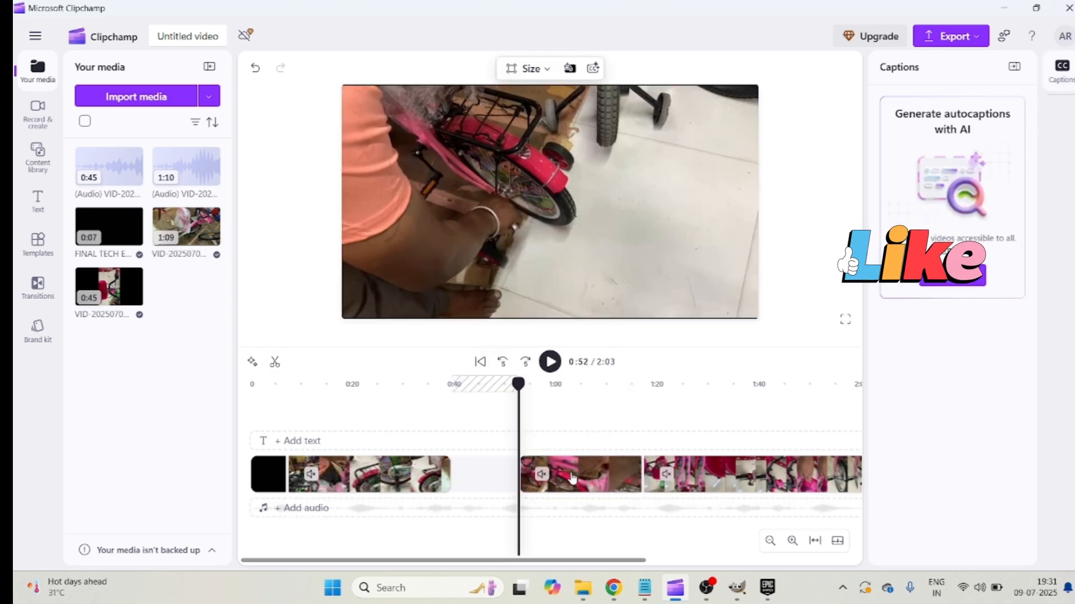
{"action": "left_click", "coordinate": [492, 478]}
{"action": "left_click_drag", "start_coordinate": [492, 478], "coordinate": [492, 478]}
{"action": "left_click_drag", "start_coordinate": [688, 479], "coordinate": [621, 483]}
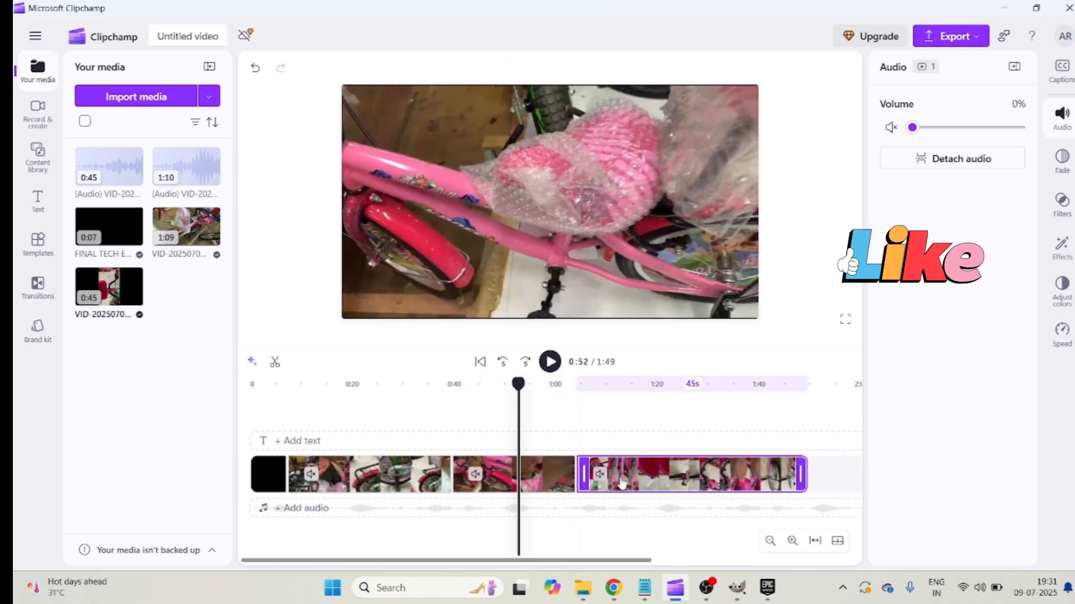
Play across the join near 0:39, and undo the gap closing, the segment deletion and both splits
{"action": "left_click", "coordinate": [422, 481]}
{"action": "left_click", "coordinate": [549, 362]}
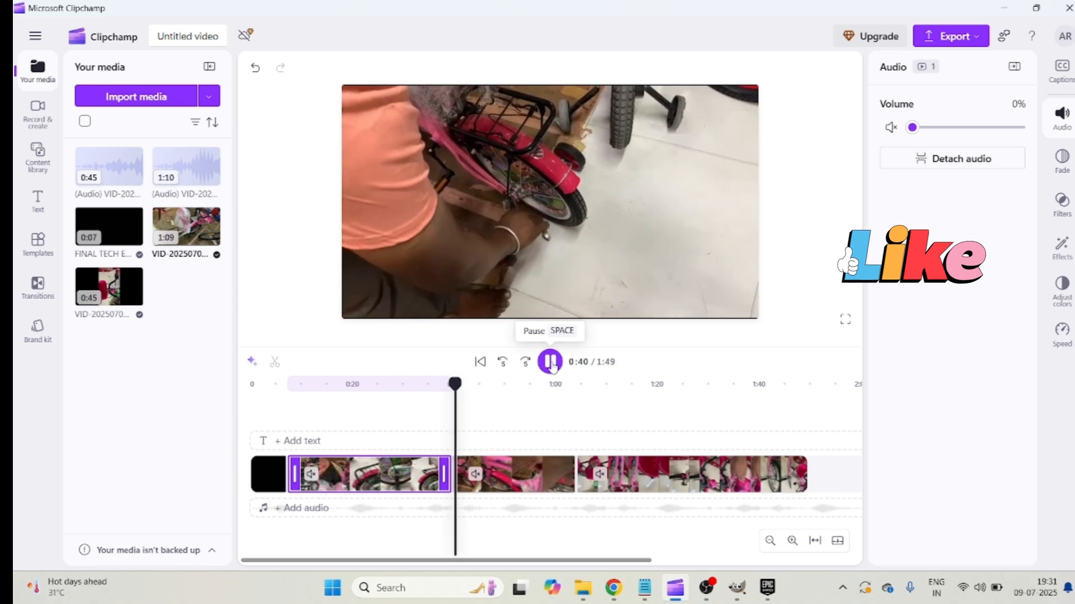
{"action": "left_click", "coordinate": [550, 363]}
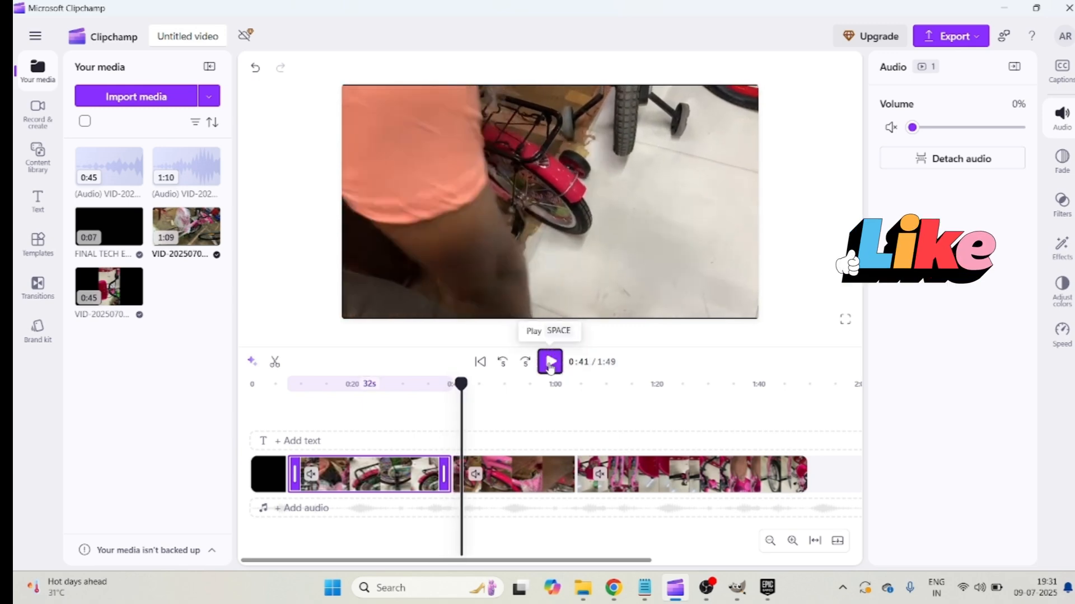
{"action": "key", "text": "ctrl+z"}
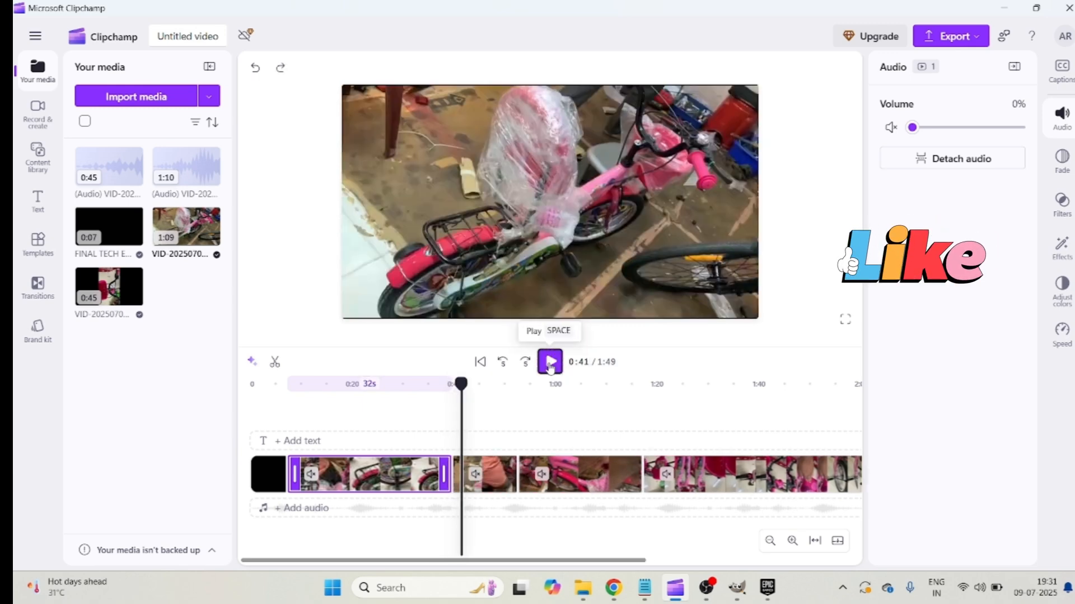
{"action": "key", "text": "ctrl+z"}
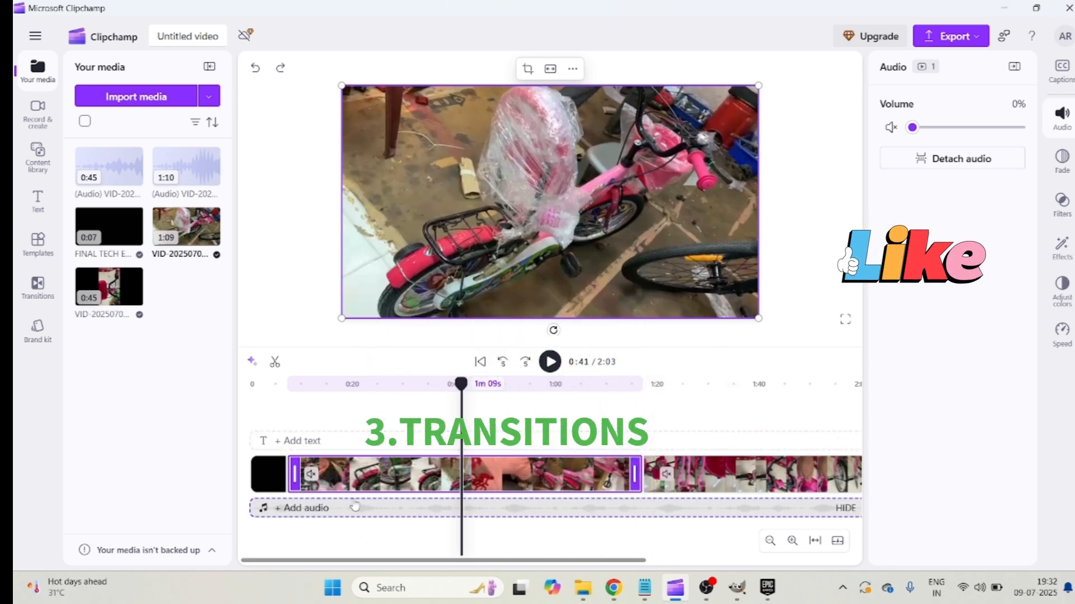
Play from 0:06 across the cut between the FINAL TECH intro clip and the VID-20250706-WA0019.mp4 clip
{"action": "left_click", "coordinate": [273, 484]}
{"action": "left_click", "coordinate": [310, 475]}
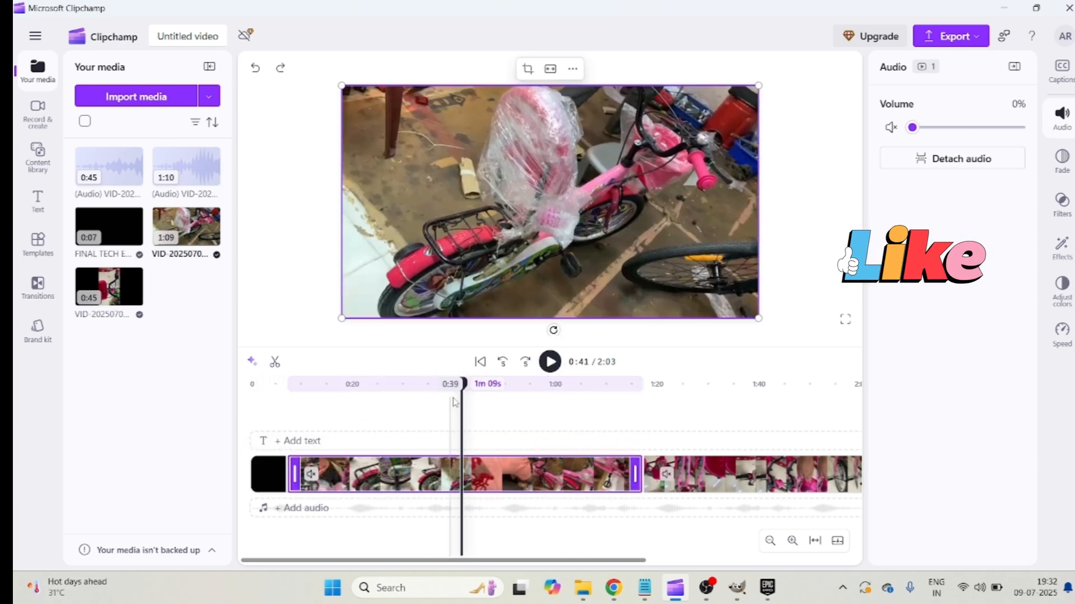
{"action": "left_click_drag", "start_coordinate": [461, 384], "coordinate": [177, 456]}
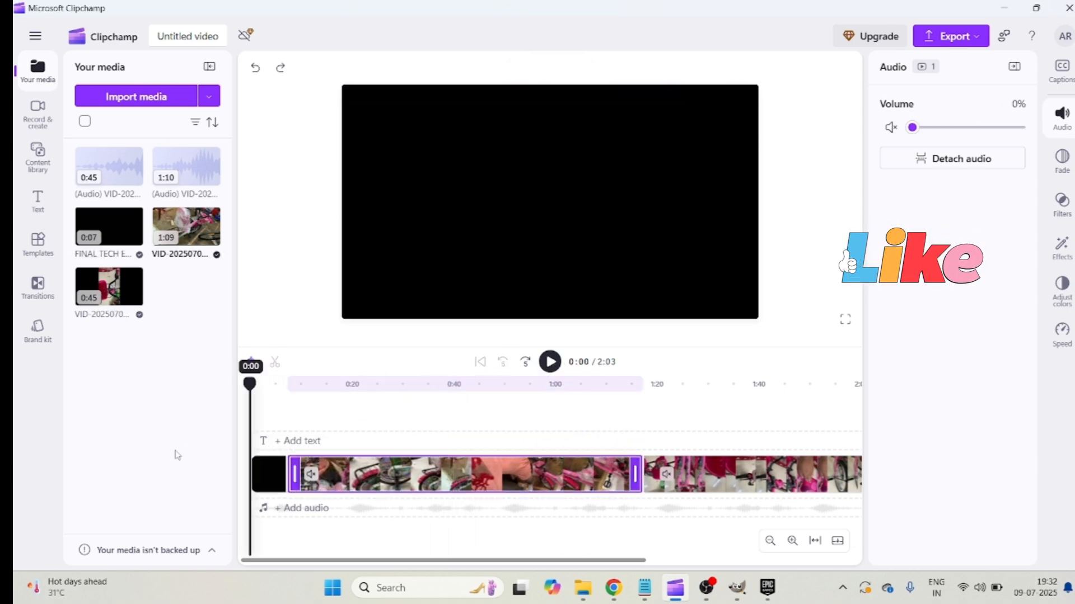
{"action": "left_click", "coordinate": [278, 389]}
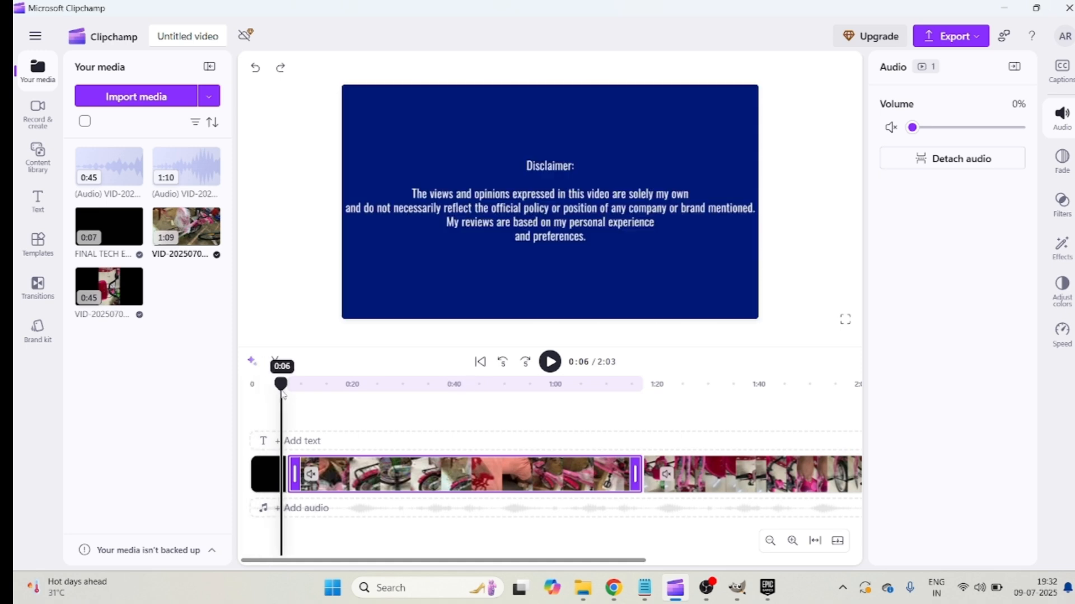
{"action": "left_click", "coordinate": [554, 365]}
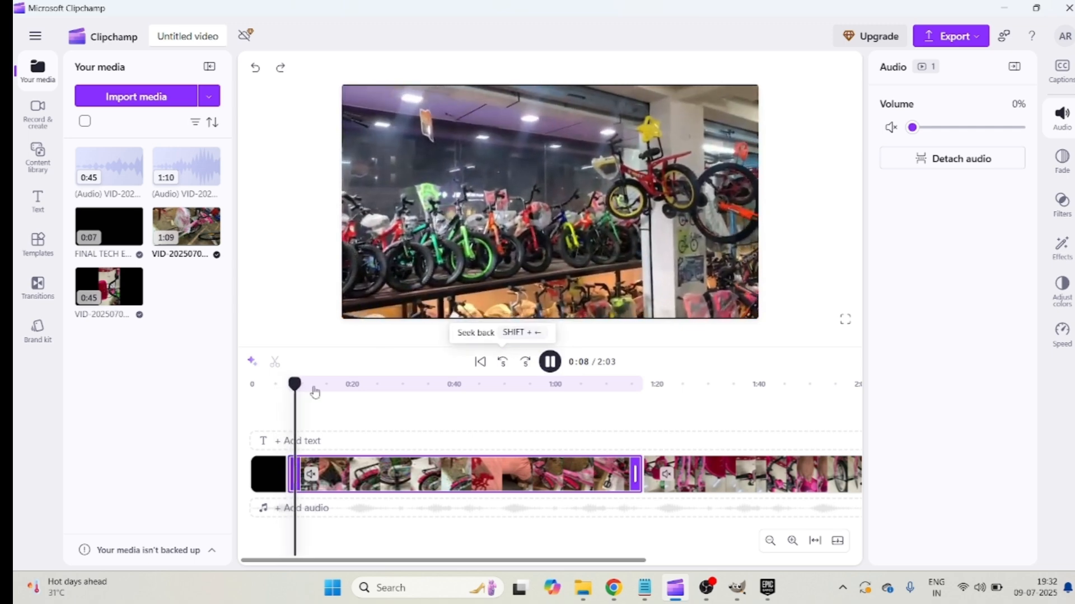
Add a Hard wipe down transition between the FINAL TECH intro and VID-20250706-WA0019.mp4, and replay that cut
{"action": "mouse_move", "coordinate": [286, 476]}
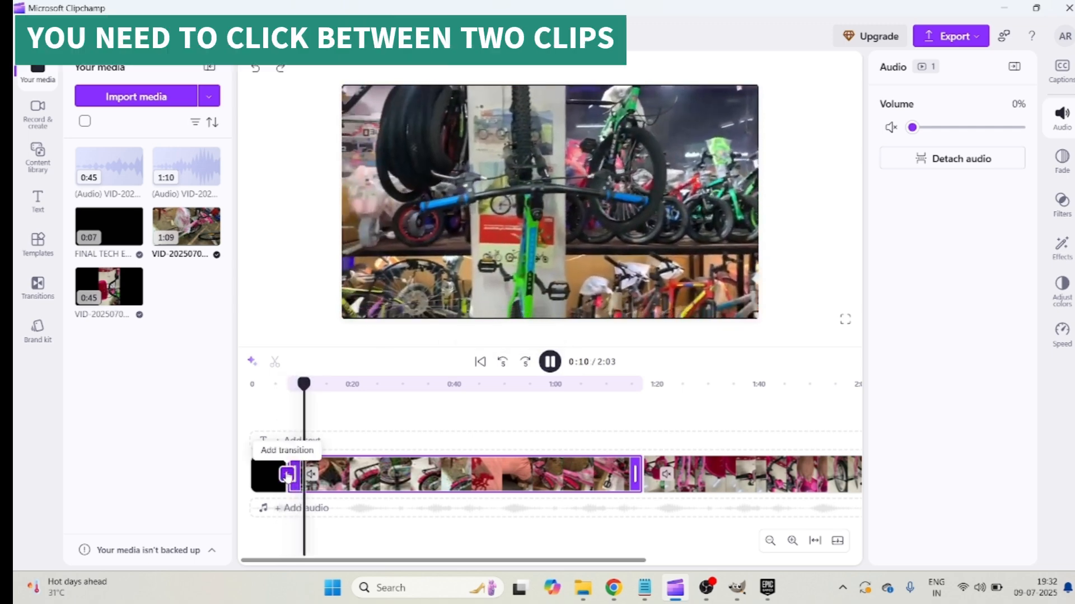
{"action": "left_click", "coordinate": [287, 476]}
{"action": "scroll", "coordinate": [949, 349], "scroll_direction": "up", "scroll_amount": 2}
{"action": "scroll", "coordinate": [941, 314], "scroll_direction": "down", "scroll_amount": 7}
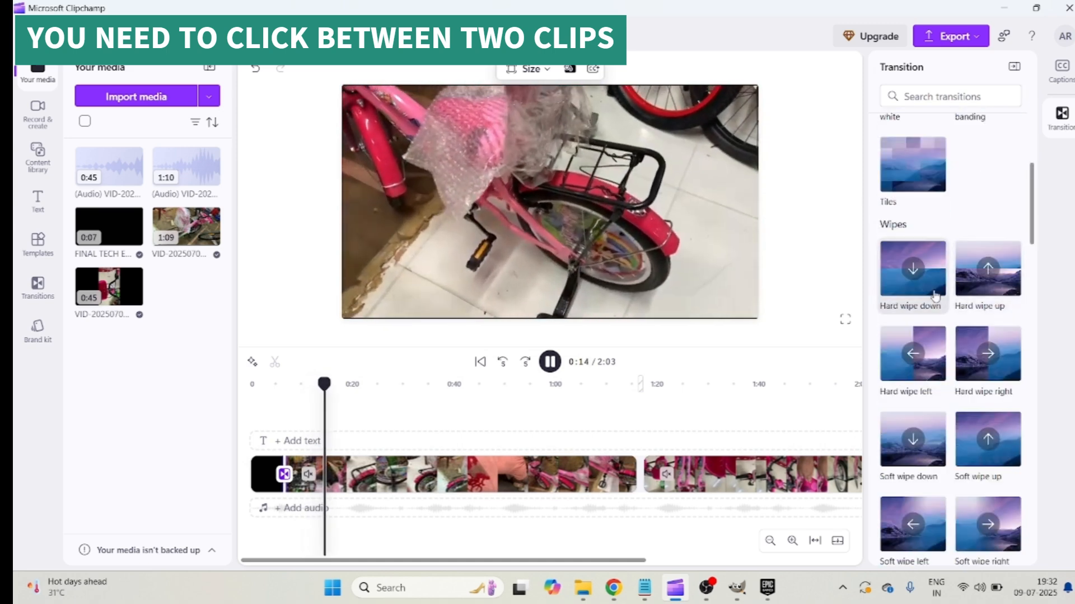
{"action": "left_click", "coordinate": [923, 285]}
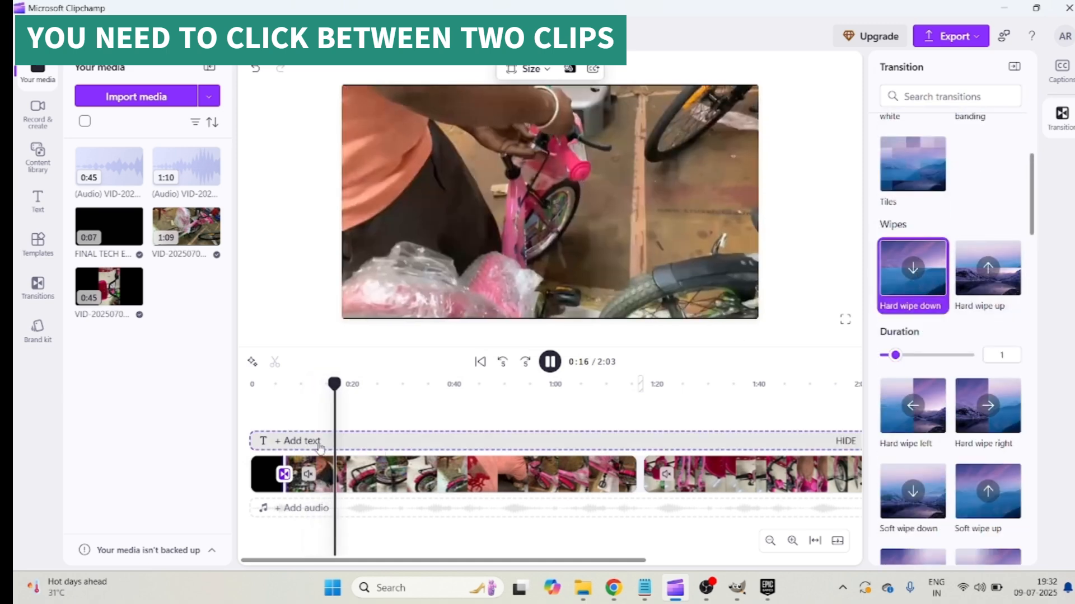
{"action": "left_click_drag", "start_coordinate": [335, 384], "coordinate": [274, 384]}
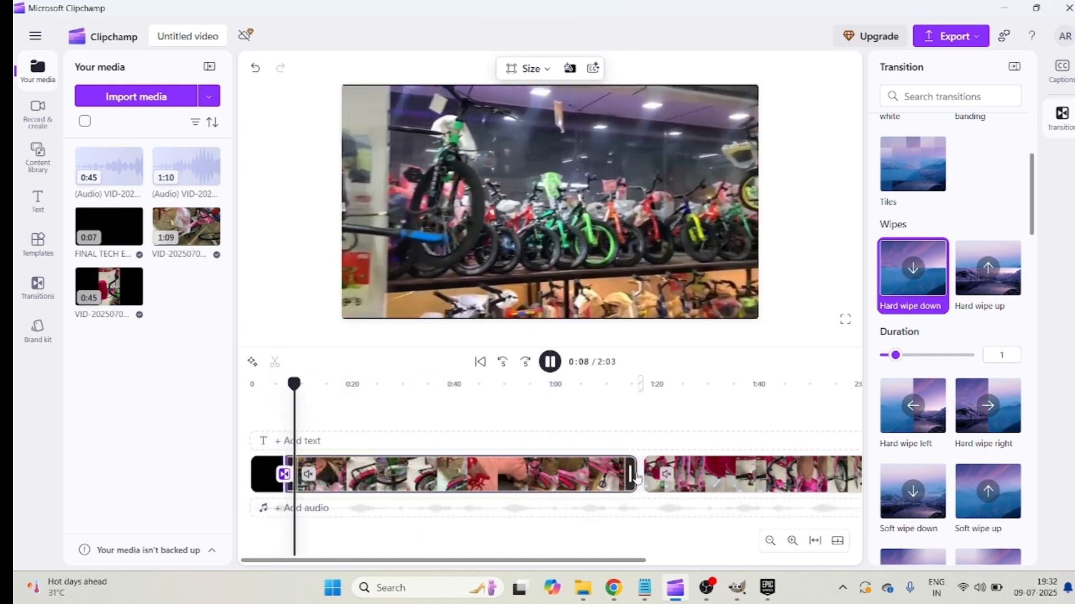
Join VID-20250706-WA0020.mp4 to the clip before it and add a Soft wipe left transition between the two
{"action": "left_click_drag", "start_coordinate": [688, 483], "coordinate": [680, 484]}
{"action": "left_click", "coordinate": [637, 475]}
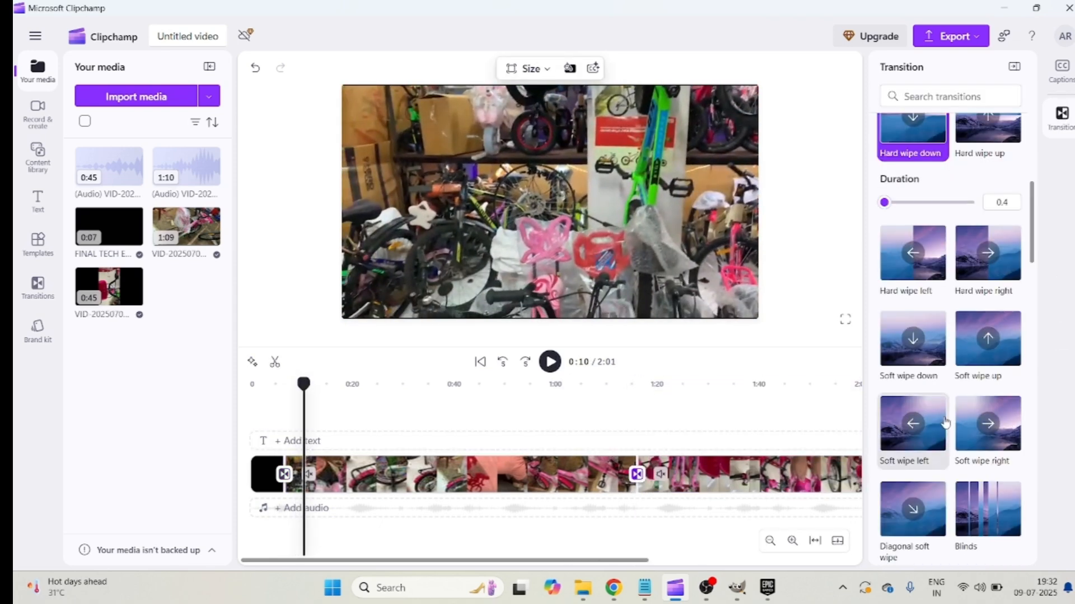
{"action": "left_click", "coordinate": [916, 434]}
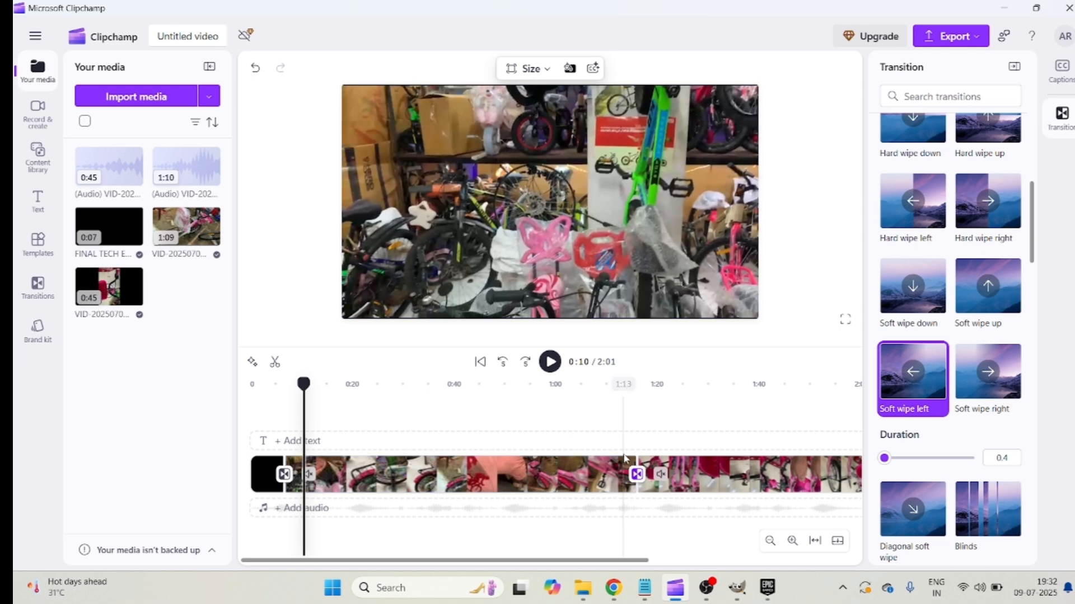
Play the timeline from 1:13 through the second transition, view the start, and pause at 0:21
{"action": "left_click", "coordinate": [623, 385]}
{"action": "left_click", "coordinate": [550, 363]}
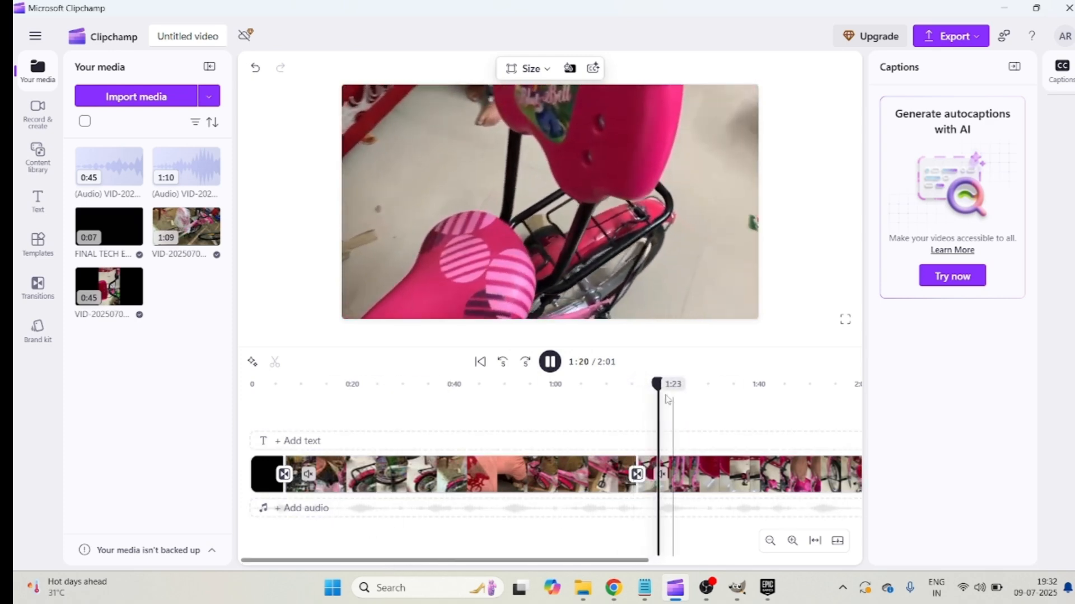
{"action": "left_click_drag", "start_coordinate": [662, 384], "coordinate": [263, 366]}
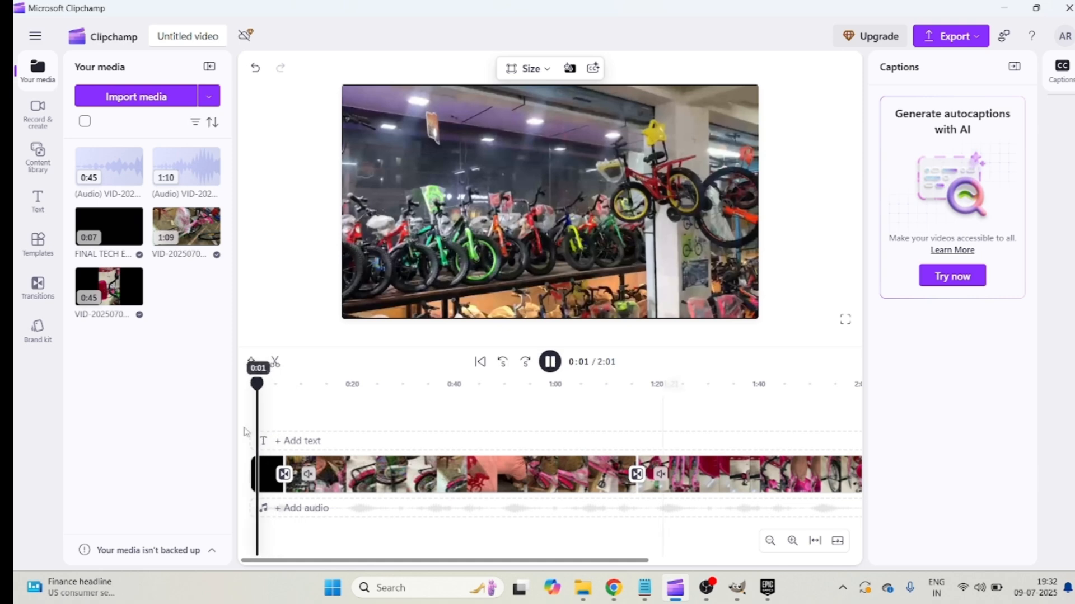
{"action": "left_click", "coordinate": [351, 475]}
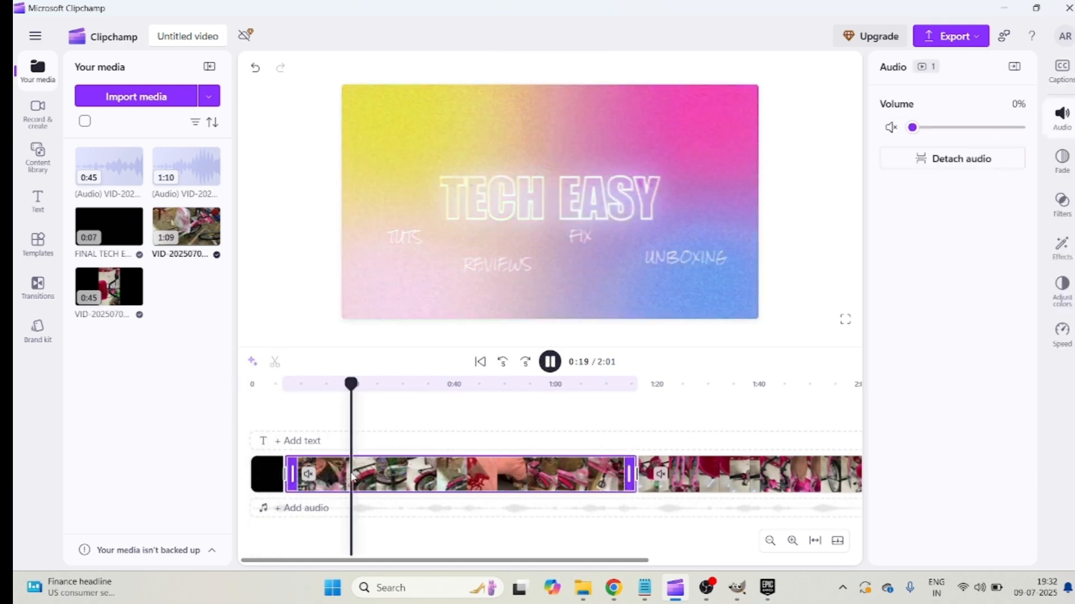
{"action": "left_click", "coordinate": [549, 362]}
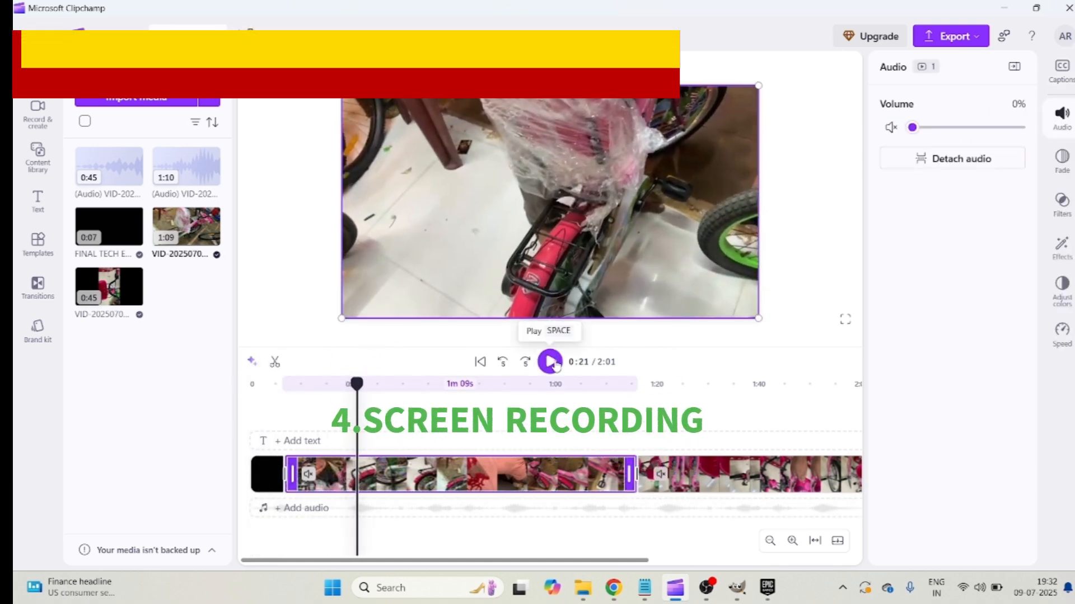
Open the screen recording setup to examine its microphone and coach options, and close it without recording
{"action": "left_click", "coordinate": [39, 123]}
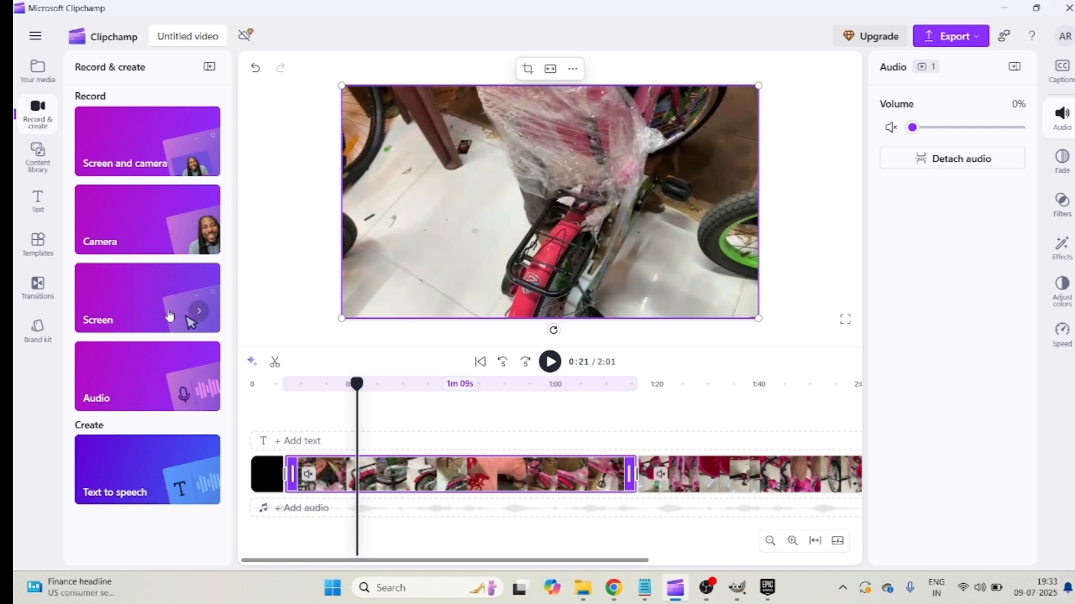
{"action": "left_click", "coordinate": [192, 322]}
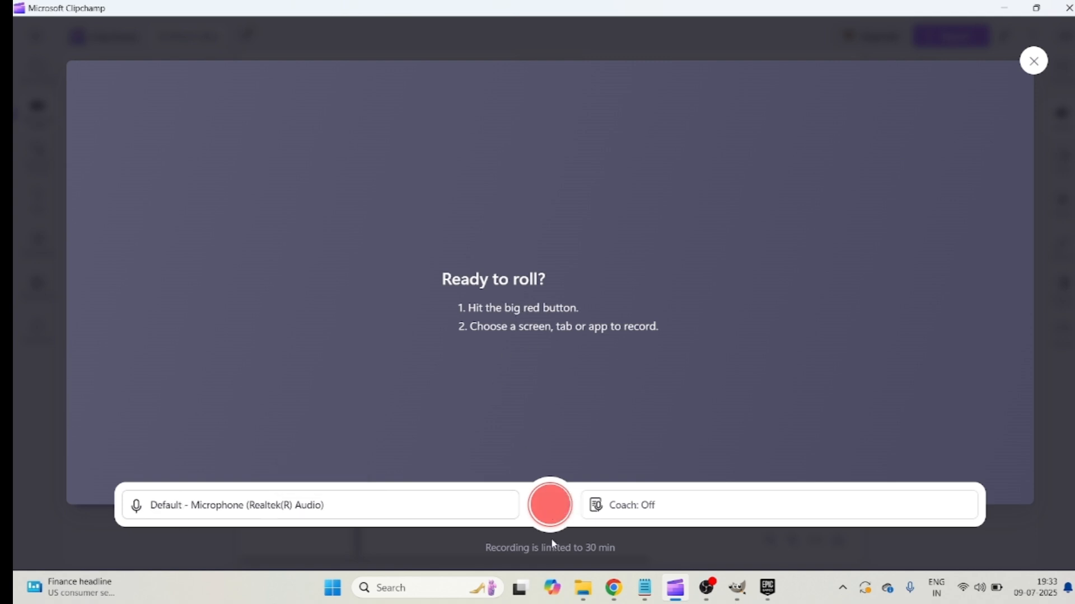
{"action": "left_click", "coordinate": [1035, 64]}
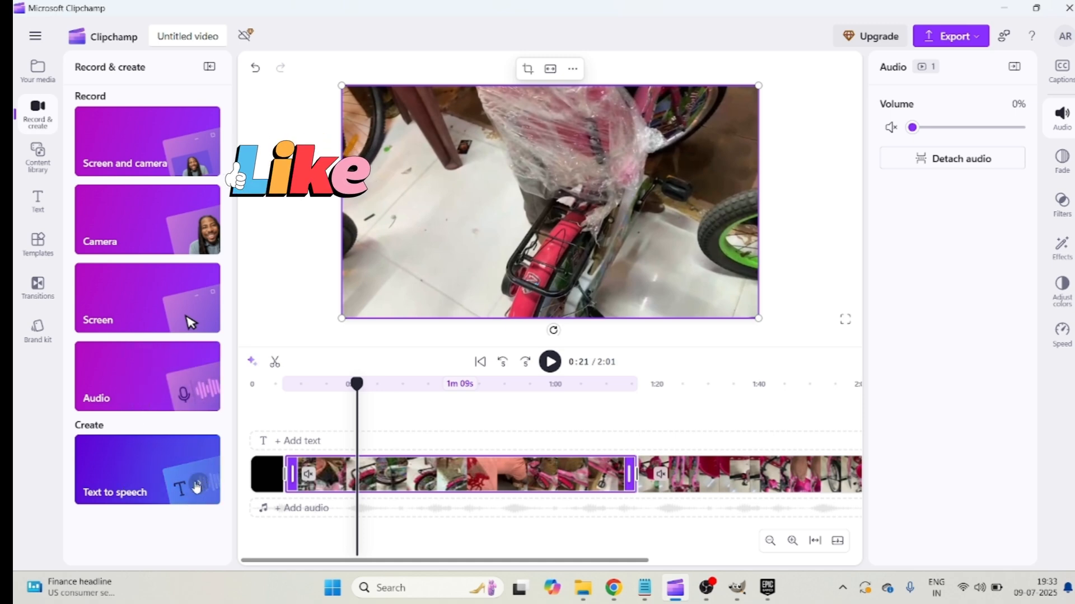
Add a text-to-speech clip at 0:21, extend it to 34 s, enter "I BOUGHT THIS CYCLE FROM A STORE", and preview it
{"action": "left_click", "coordinate": [194, 492]}
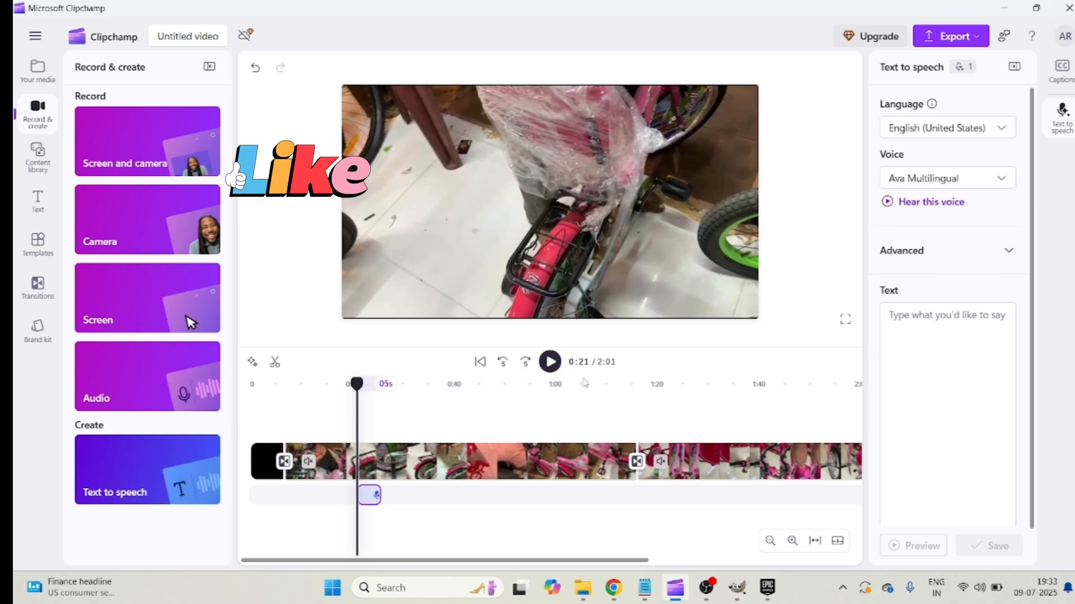
{"action": "left_click_drag", "start_coordinate": [379, 497], "coordinate": [530, 510]}
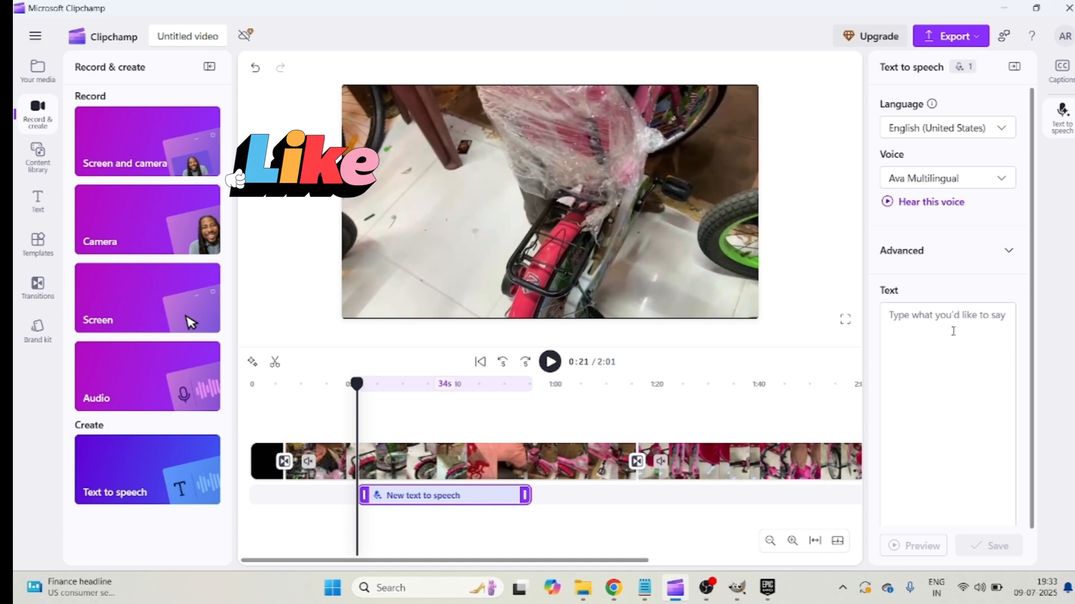
{"action": "type", "text": "I B"}
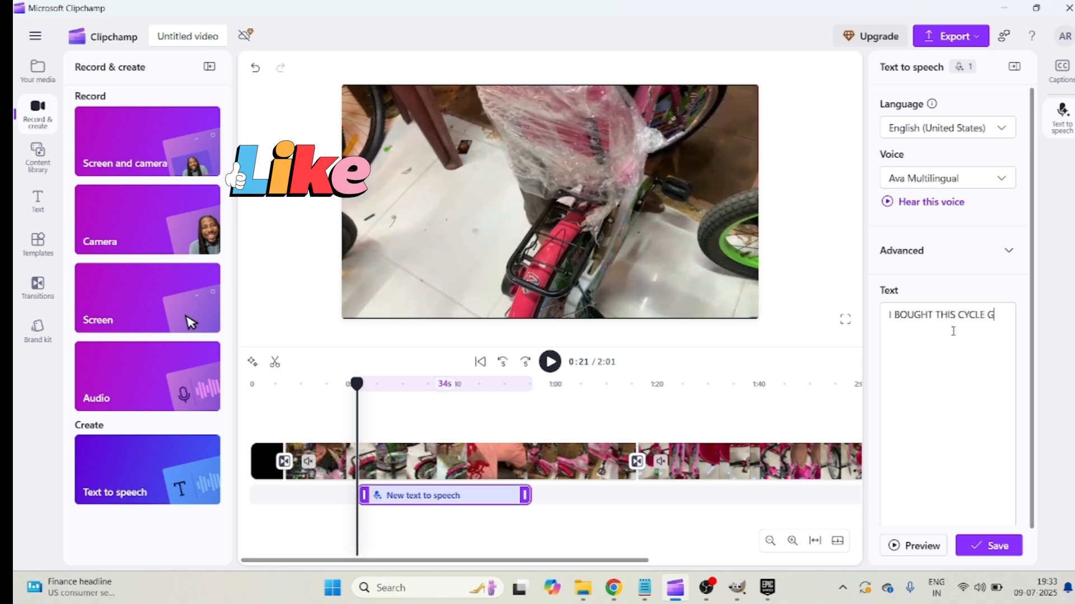
{"action": "type", "text": "OUGHT THIS CYCLE FROM A STORE"}
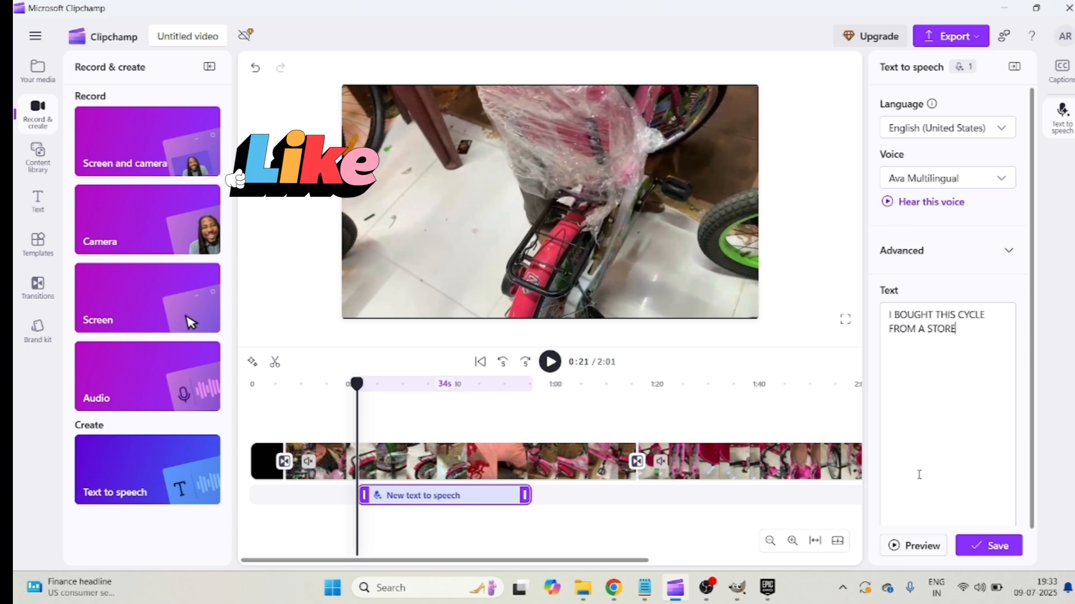
{"action": "left_click", "coordinate": [919, 554]}
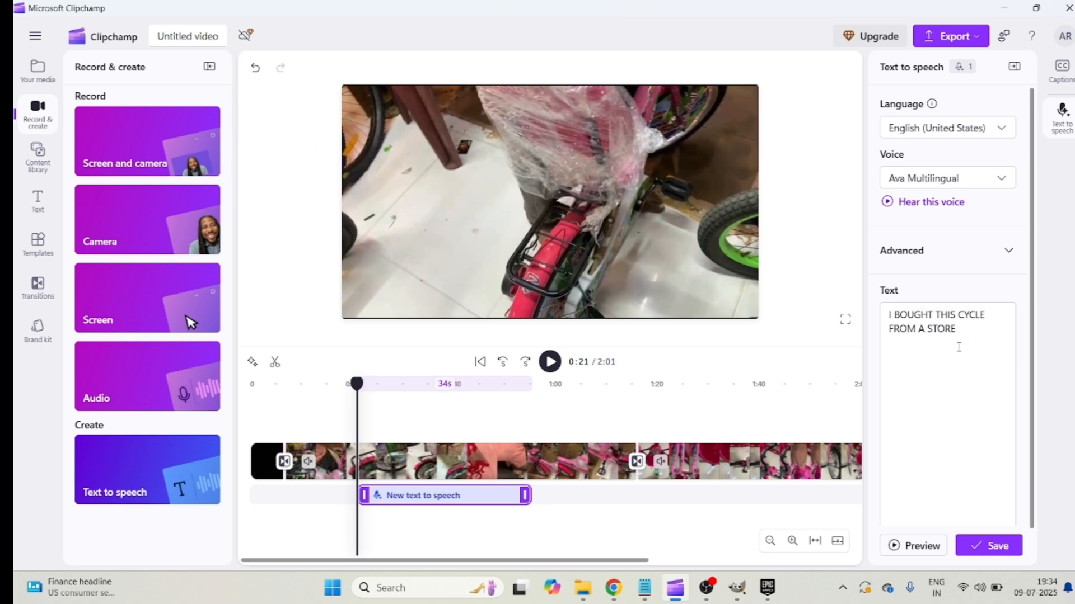
Set the text-to-speech voice to Adam Multilingual and preview the spoken text
{"action": "left_click", "coordinate": [1002, 180]}
{"action": "scroll", "coordinate": [955, 275], "scroll_direction": "down", "scroll_amount": 3}
{"action": "scroll", "coordinate": [948, 260], "scroll_direction": "up", "scroll_amount": 1}
{"action": "scroll", "coordinate": [948, 260], "scroll_direction": "up", "scroll_amount": 4}
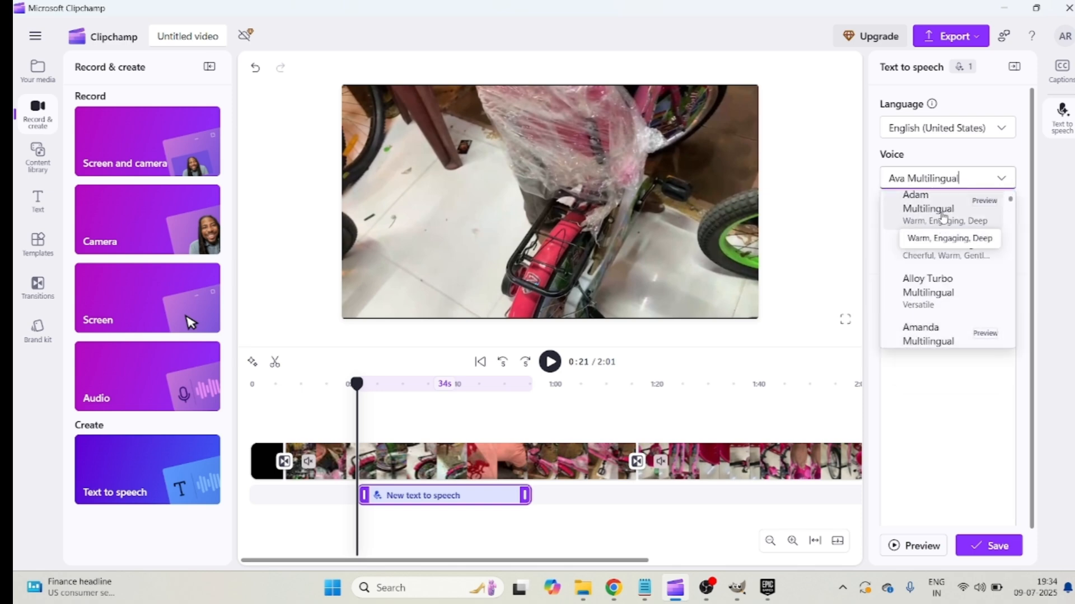
{"action": "left_click", "coordinate": [943, 217]}
{"action": "left_click", "coordinate": [913, 545]}
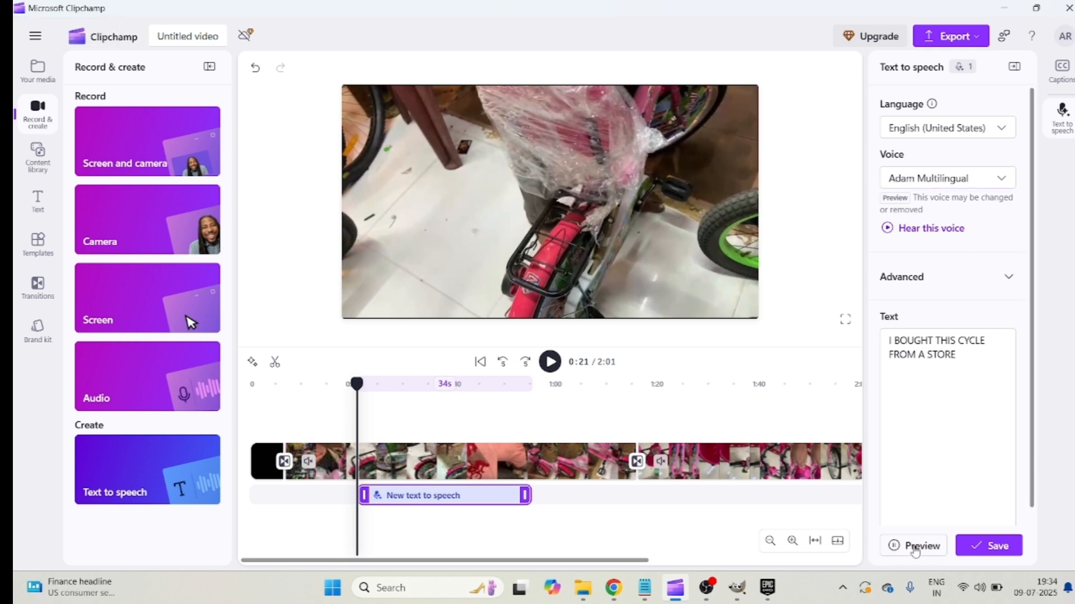
Save the text-to-speech clip, play it on the timeline from 0:21, and delete it
{"action": "left_click", "coordinate": [976, 547]}
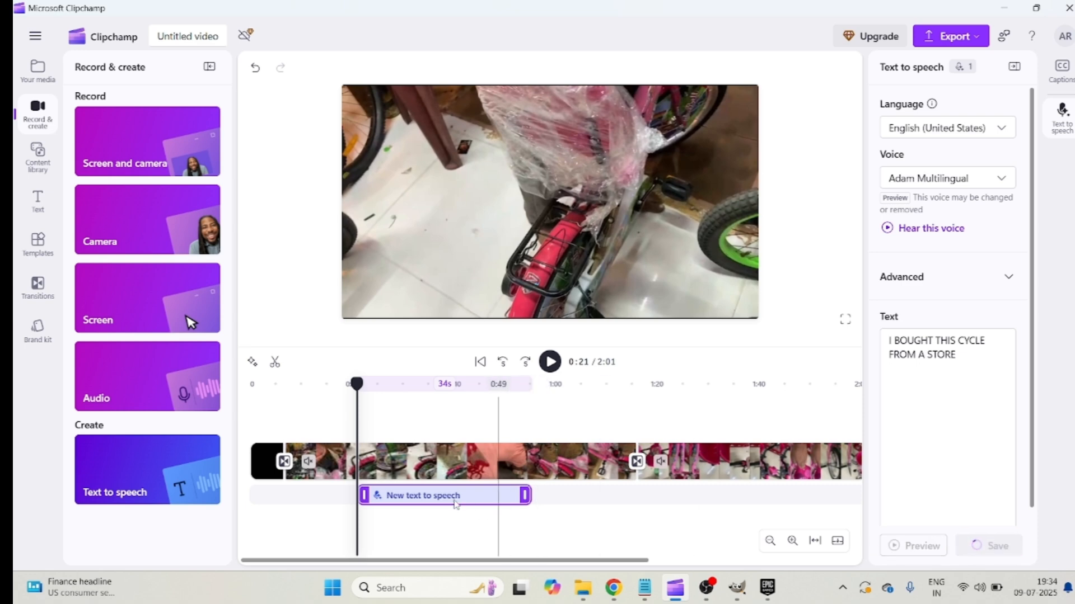
{"action": "left_click", "coordinate": [551, 362]}
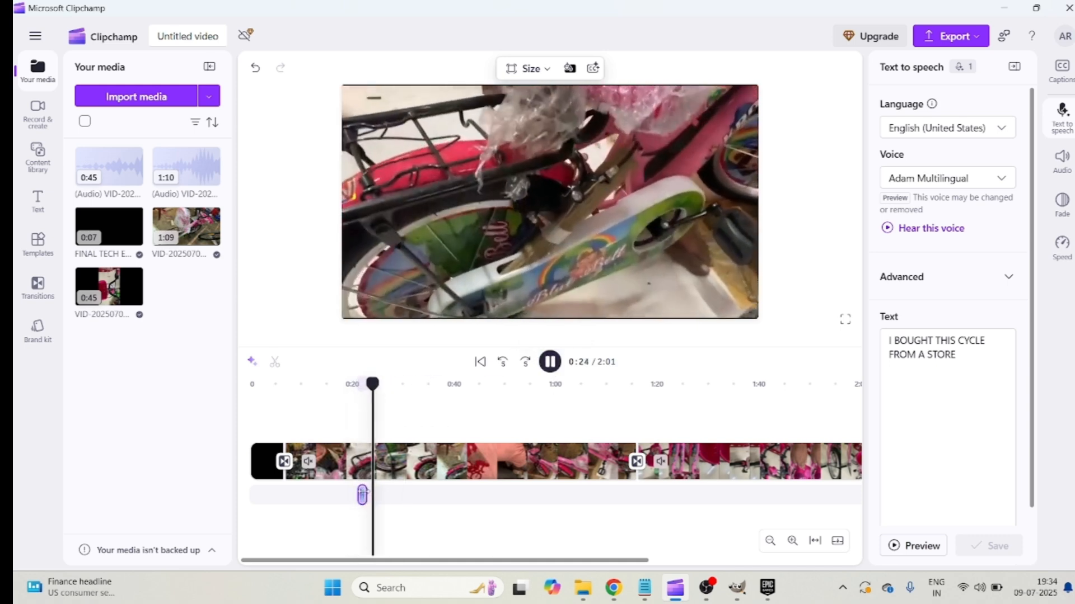
{"action": "right_click", "coordinate": [363, 497]}
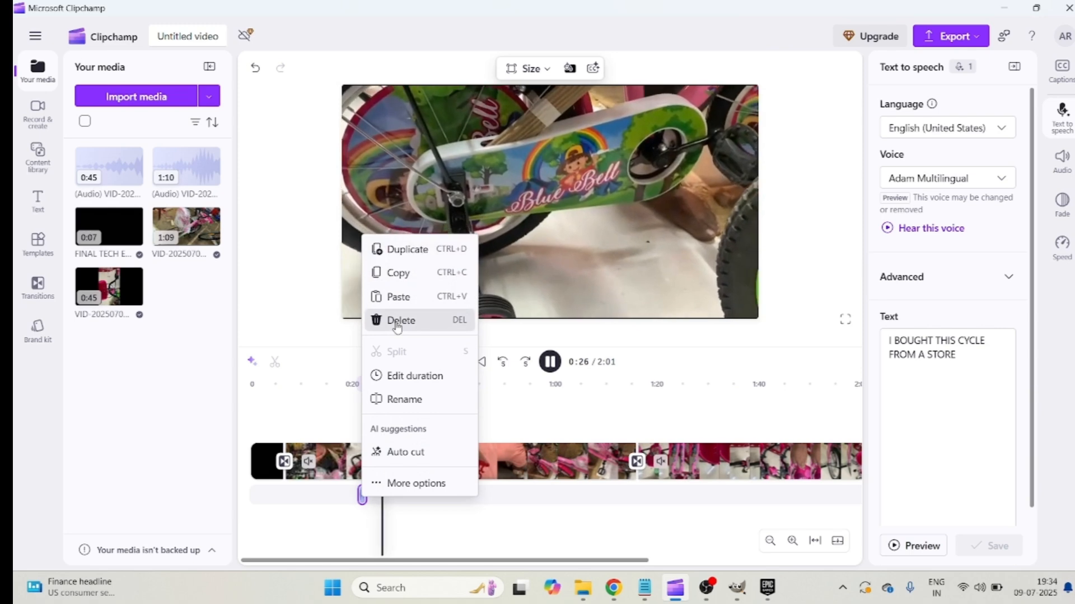
{"action": "left_click", "coordinate": [397, 323]}
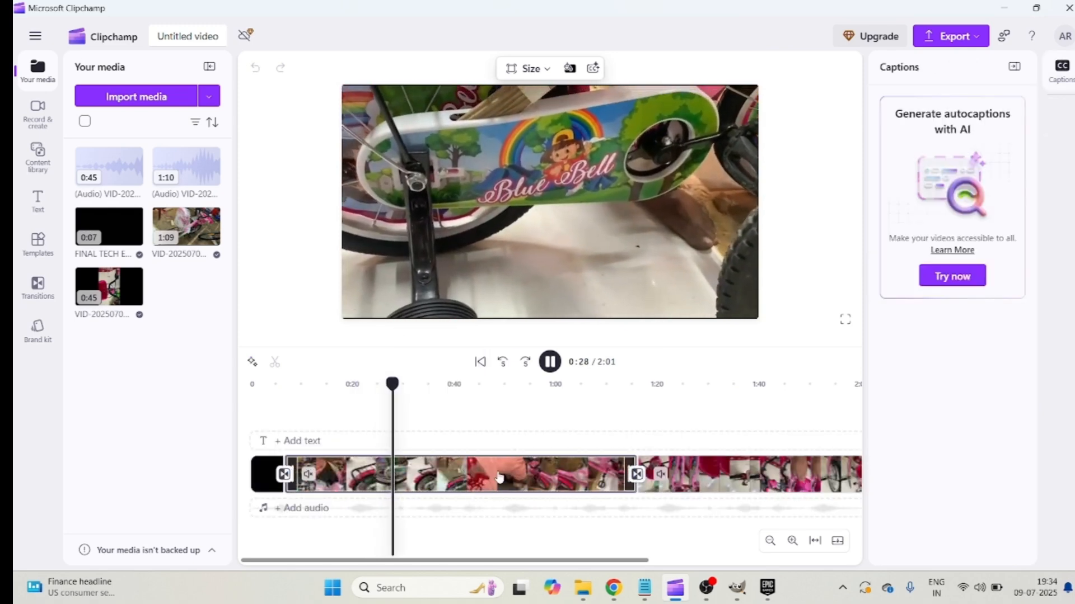
{"action": "left_click", "coordinate": [500, 478]}
{"action": "right_click", "coordinate": [506, 476]}
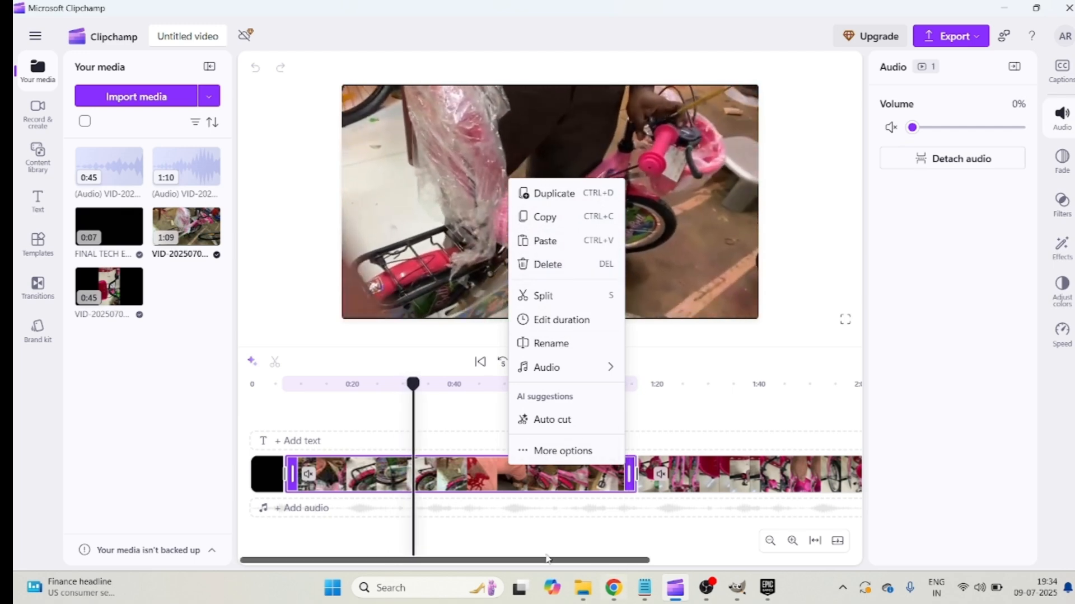
{"action": "left_click", "coordinate": [520, 535]}
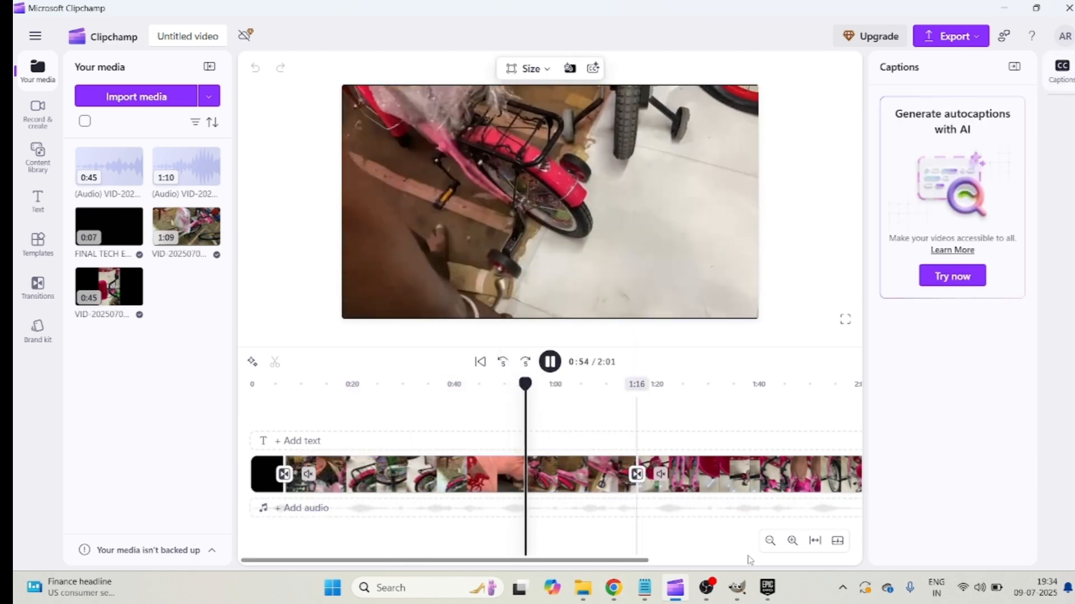
Add another copy of the 0:45 bicycle video to the end of the timeline, after 2:01
{"action": "left_click", "coordinate": [771, 542]}
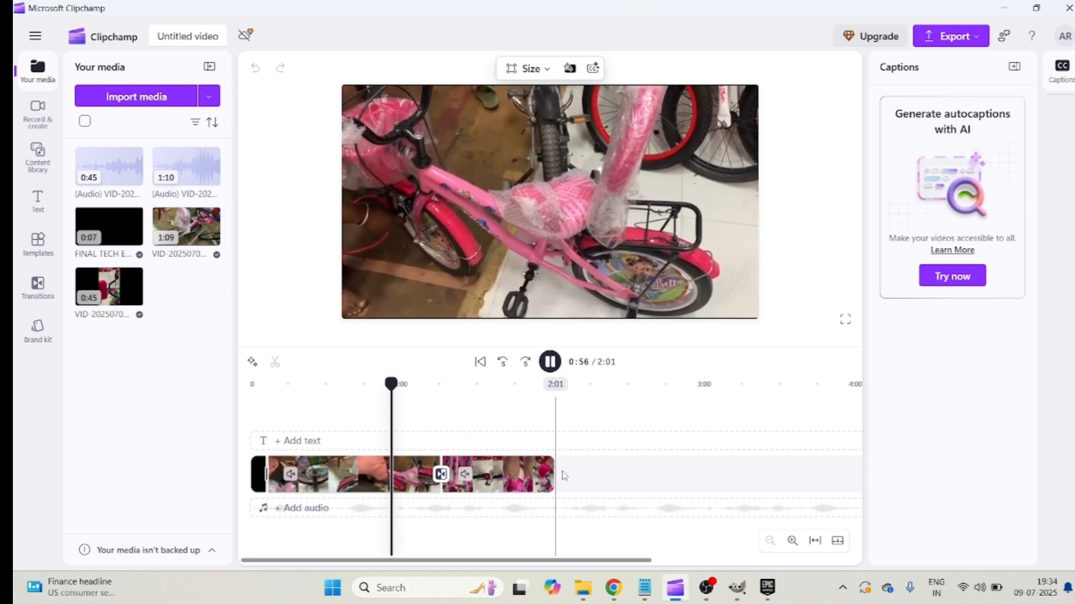
{"action": "left_click", "coordinate": [564, 476]}
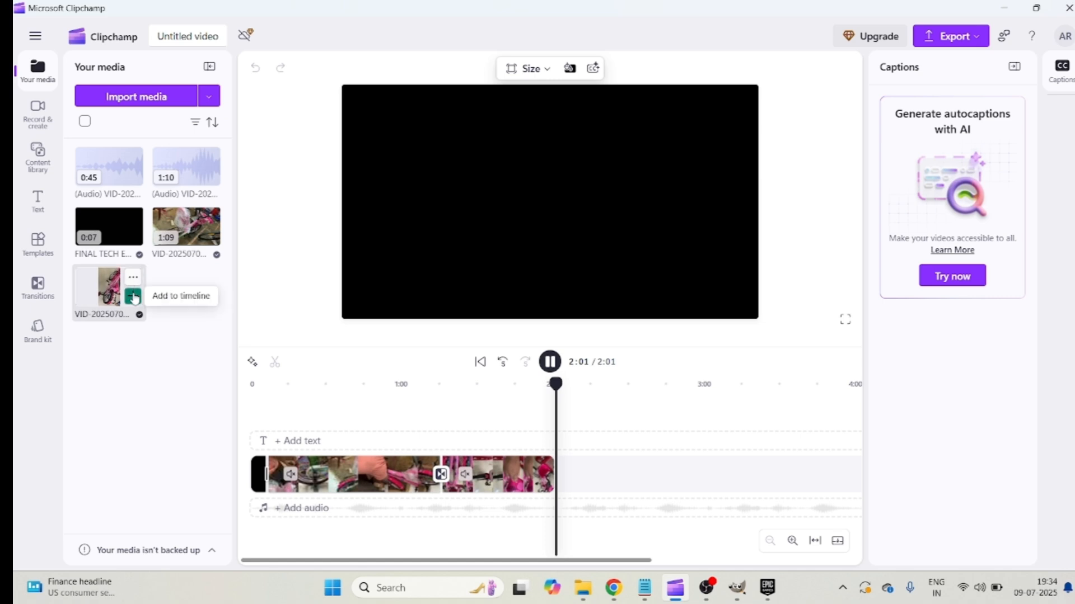
{"action": "left_click", "coordinate": [133, 297]}
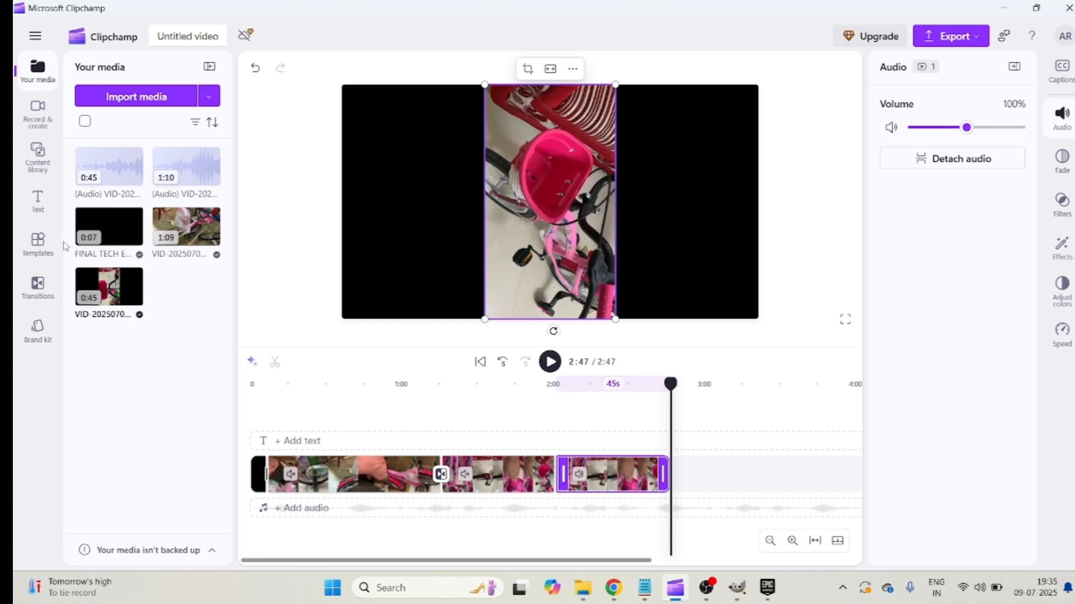
Import the "HOW TO MAKE WORDPRESS WEBSITE FASTER" image from the IMAGES folder into the project media
{"action": "left_click", "coordinate": [158, 96]}
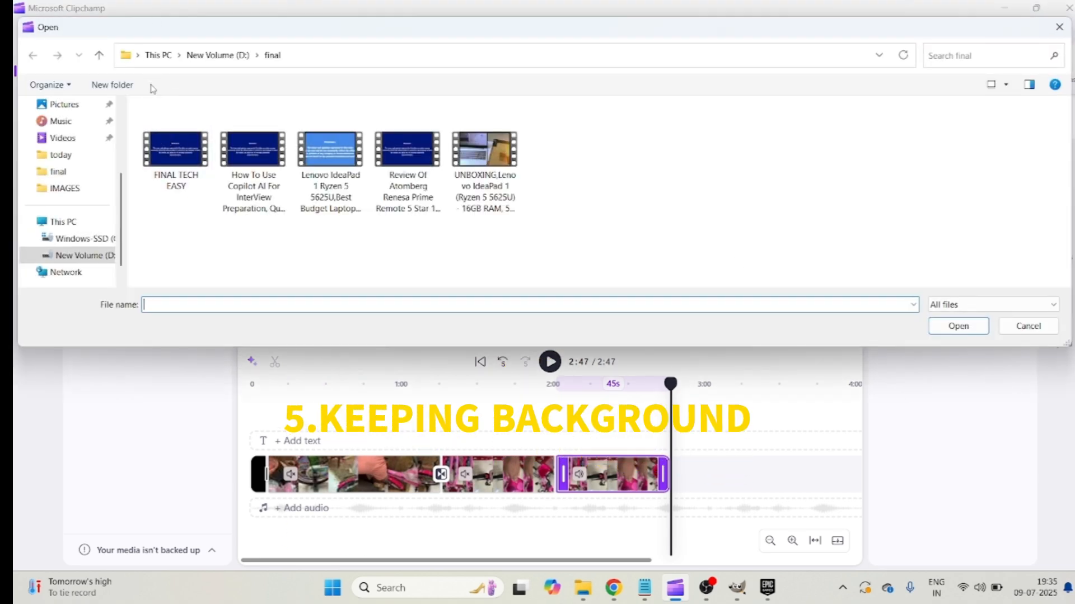
{"action": "left_click", "coordinate": [64, 188]}
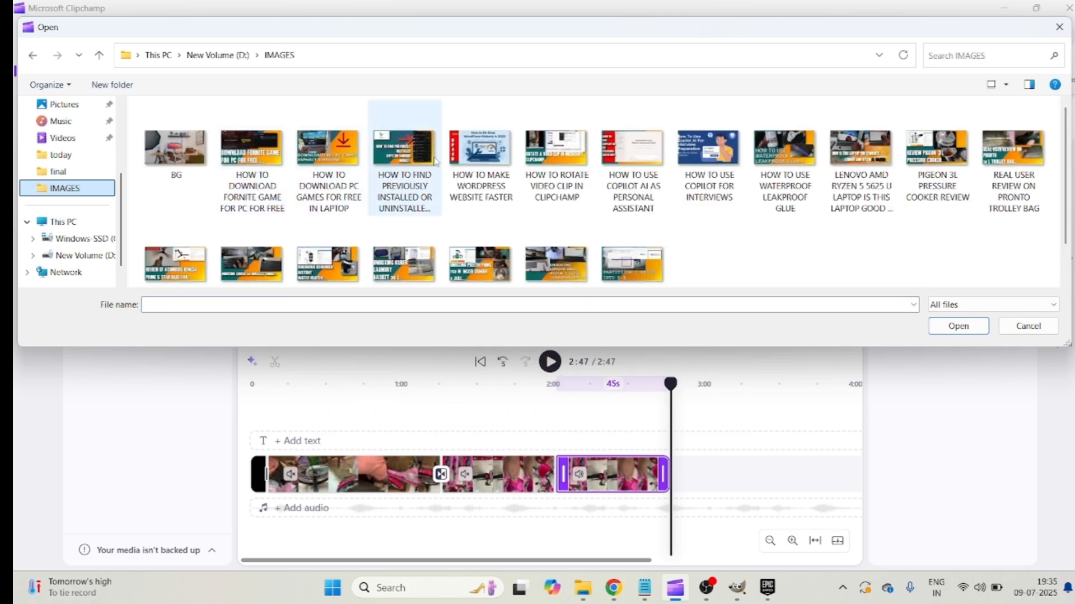
{"action": "left_click", "coordinate": [474, 164]}
{"action": "left_click", "coordinate": [955, 327]}
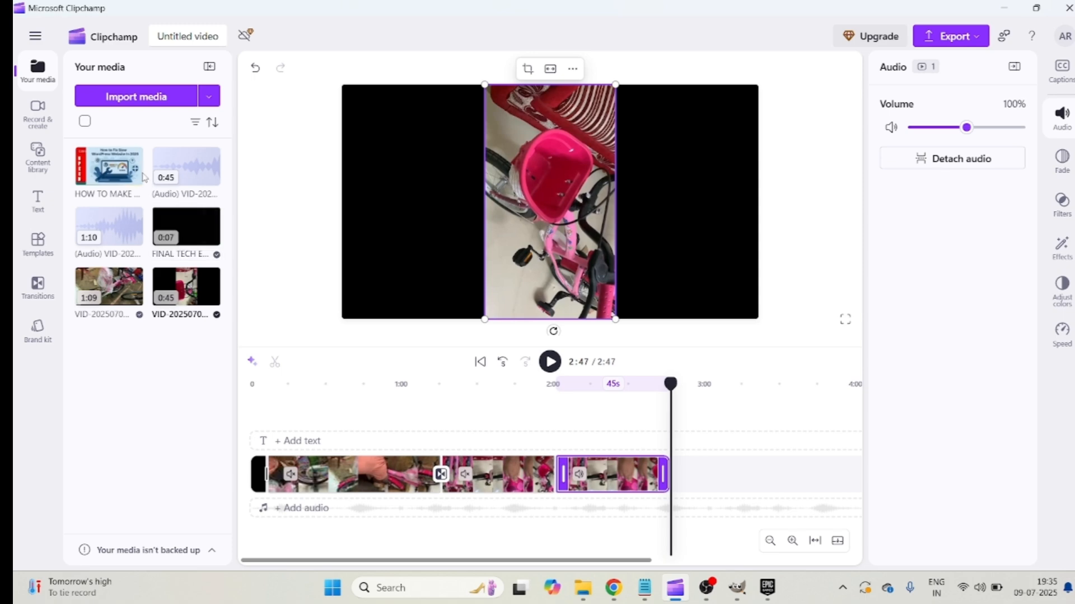
Place the imported image on a track beneath the last video clip as its background and extend it to 45 s
{"action": "mouse_move", "coordinate": [115, 167]}
{"action": "left_click_drag", "start_coordinate": [134, 179], "coordinate": [602, 518]}
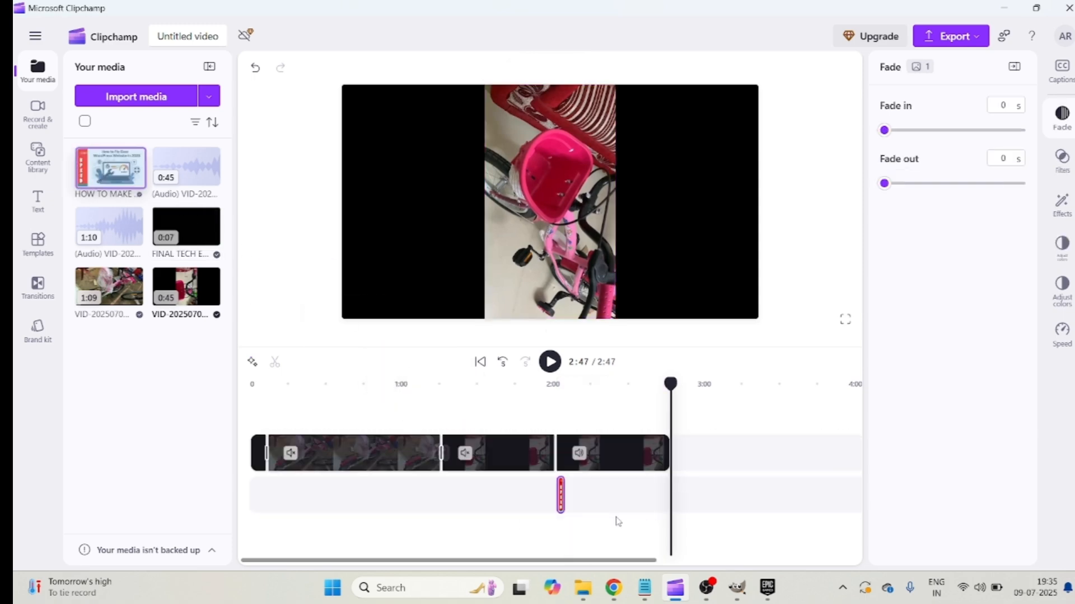
{"action": "left_click", "coordinate": [562, 503]}
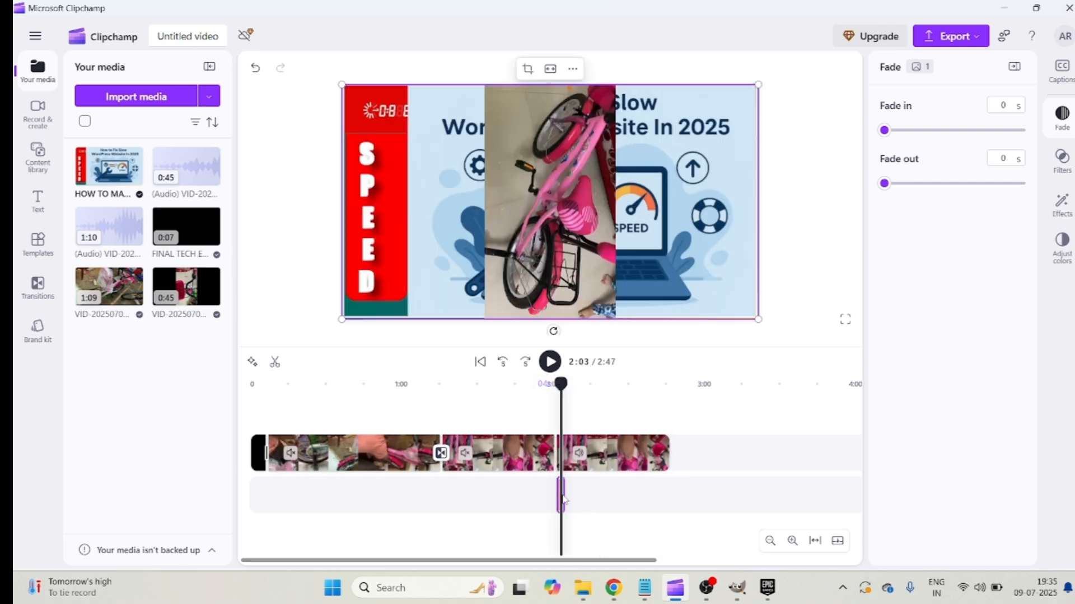
{"action": "left_click", "coordinate": [792, 541]}
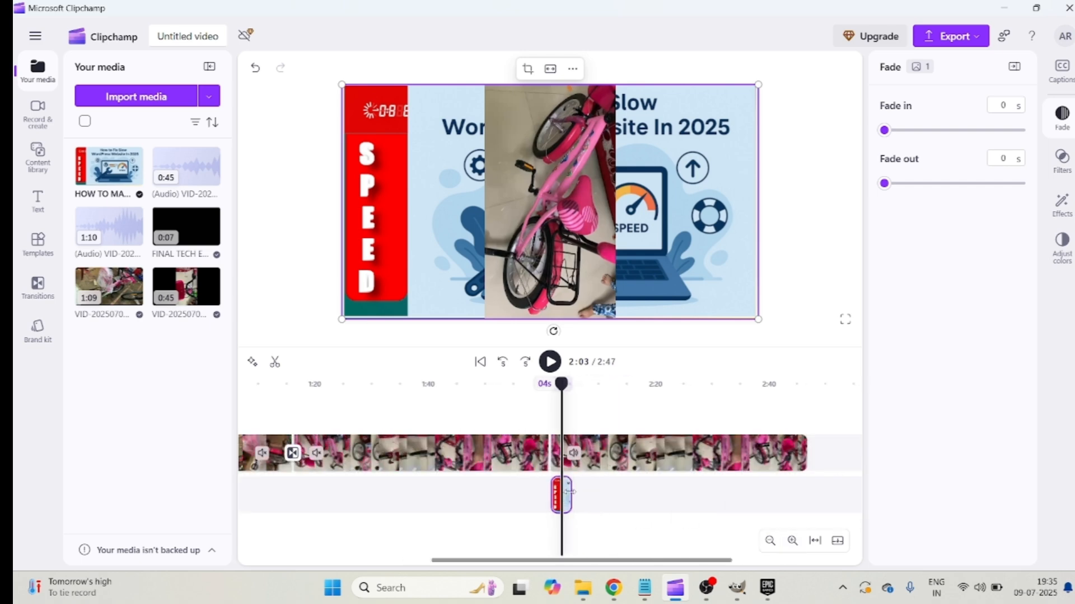
{"action": "left_click_drag", "start_coordinate": [629, 488], "coordinate": [802, 496]}
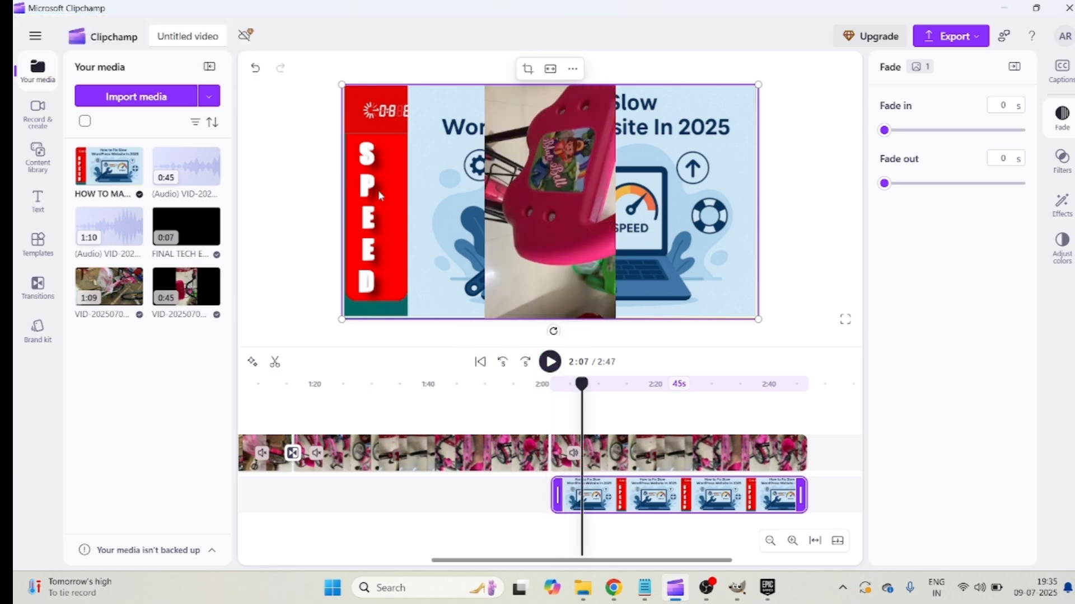
Delete the background image clip from the timeline
{"action": "right_click", "coordinate": [613, 499]}
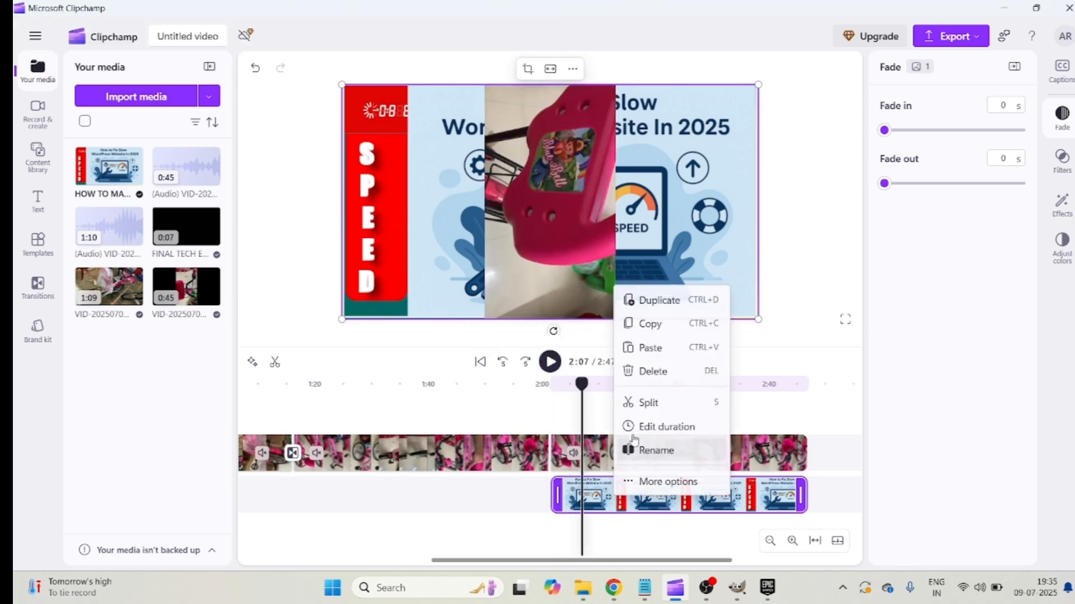
{"action": "left_click", "coordinate": [669, 374]}
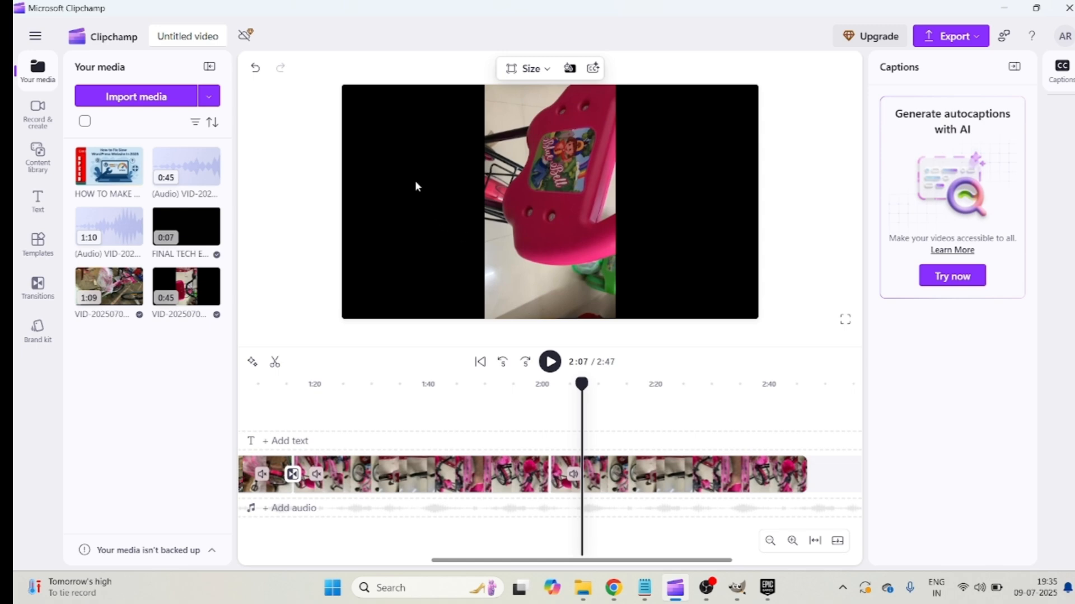
{"action": "left_click", "coordinate": [472, 213]}
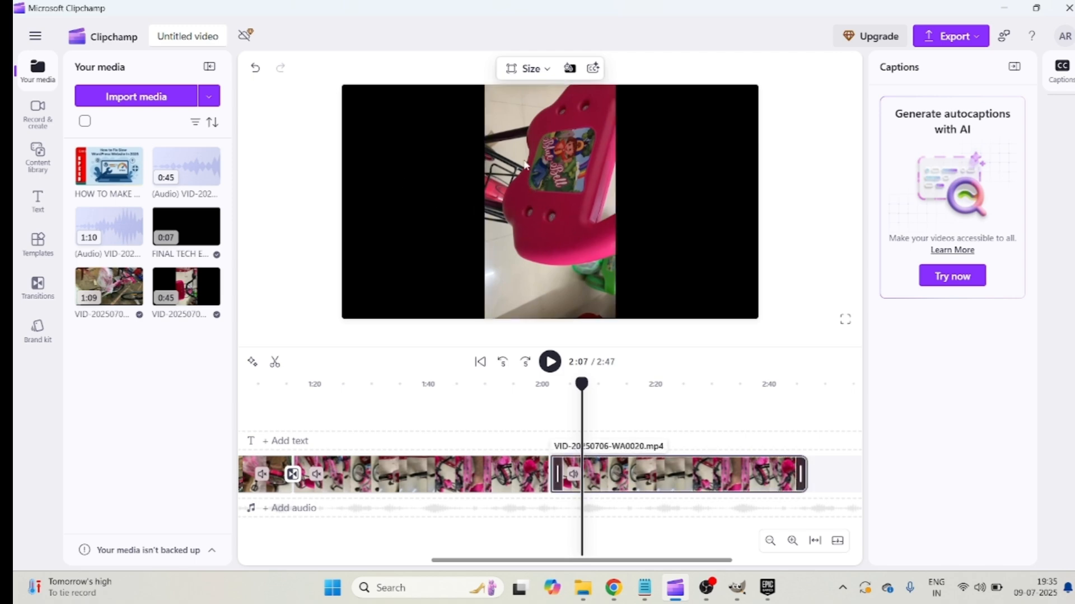
{"action": "left_click", "coordinate": [407, 161]}
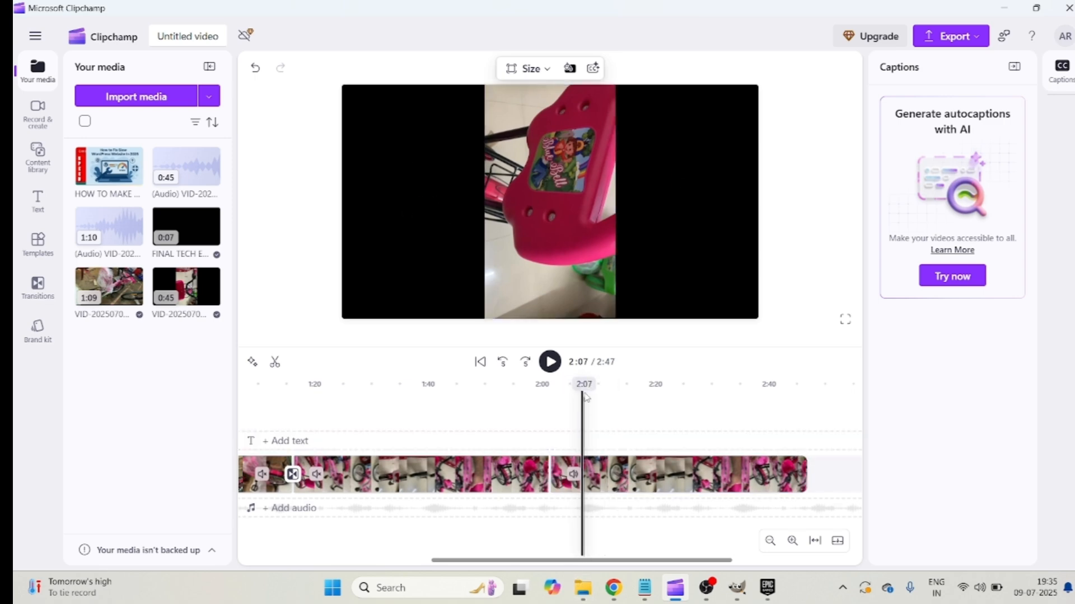
Add a Fireworks title to the timeline at 0:17, over the 1:09 bicycle clip
{"action": "left_click_drag", "start_coordinate": [583, 387], "coordinate": [175, 490]}
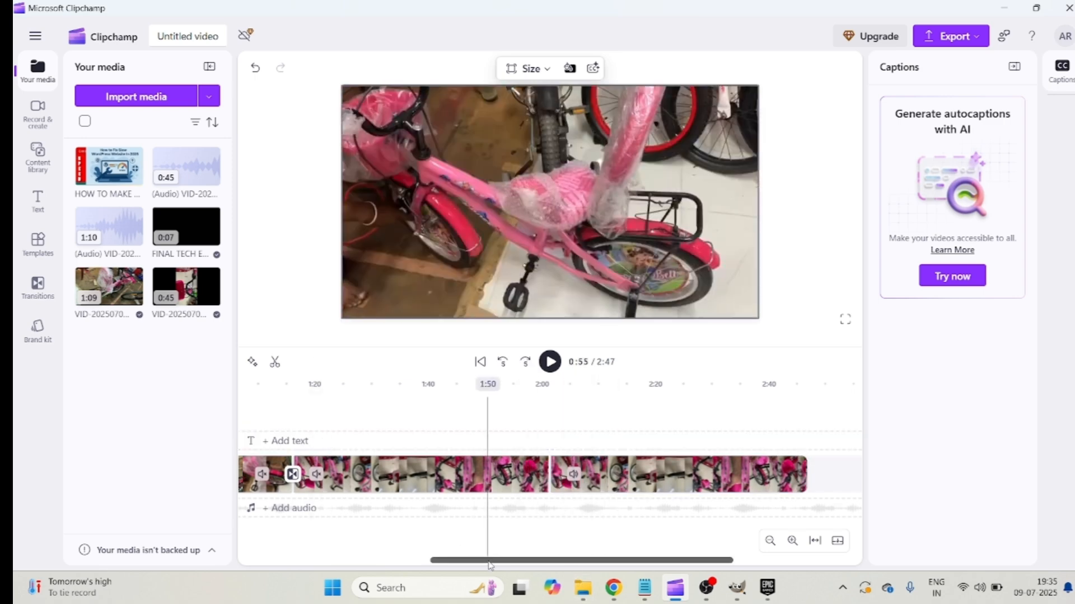
{"action": "left_click_drag", "start_coordinate": [488, 560], "coordinate": [268, 565]}
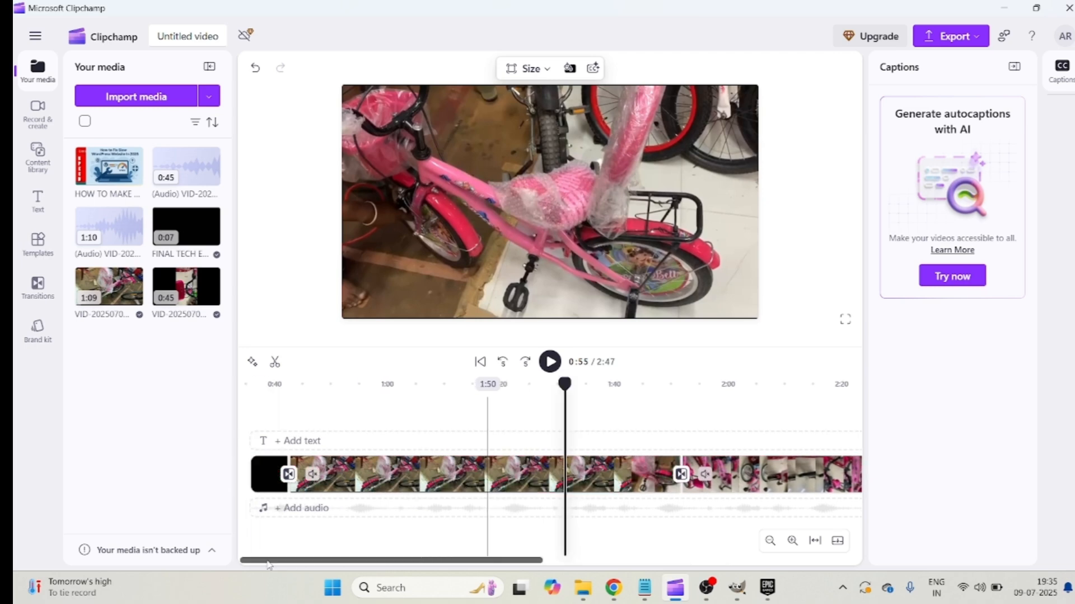
{"action": "left_click", "coordinate": [351, 475]}
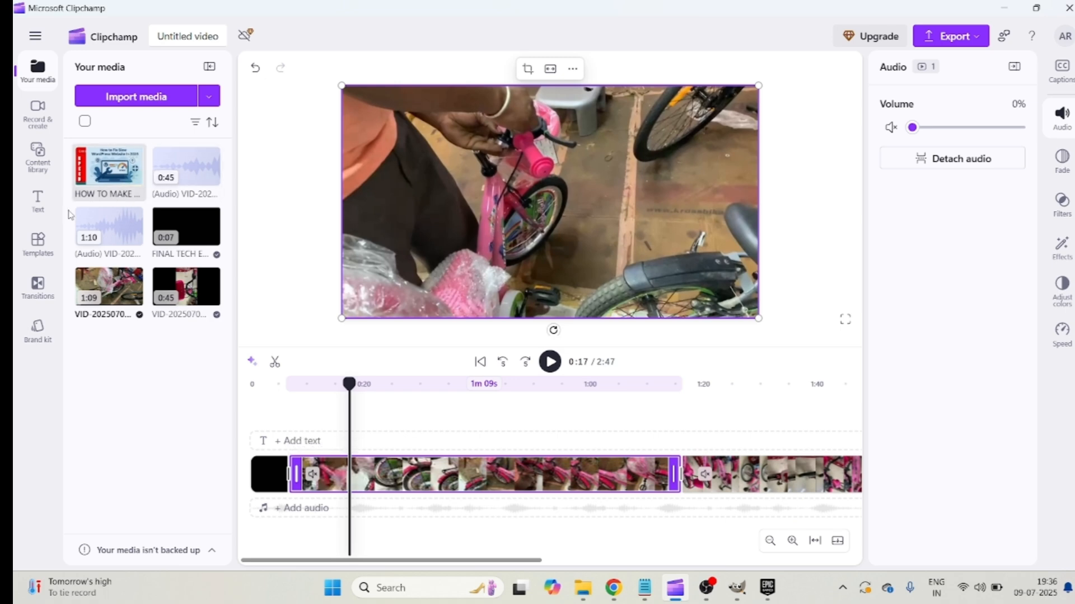
{"action": "left_click", "coordinate": [50, 211]}
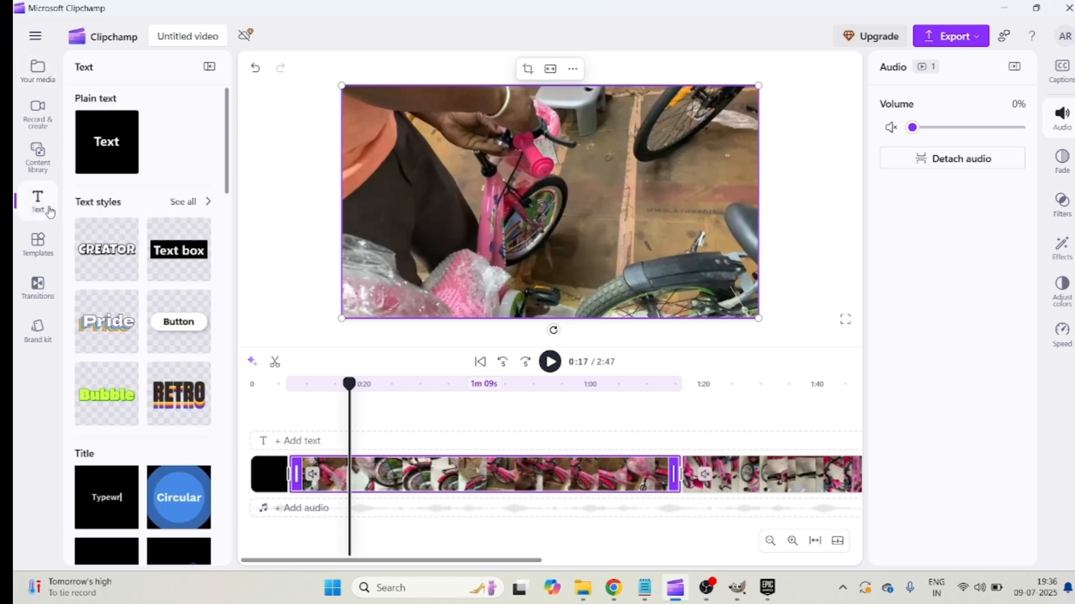
{"action": "scroll", "coordinate": [204, 350], "scroll_direction": "down", "scroll_amount": 1}
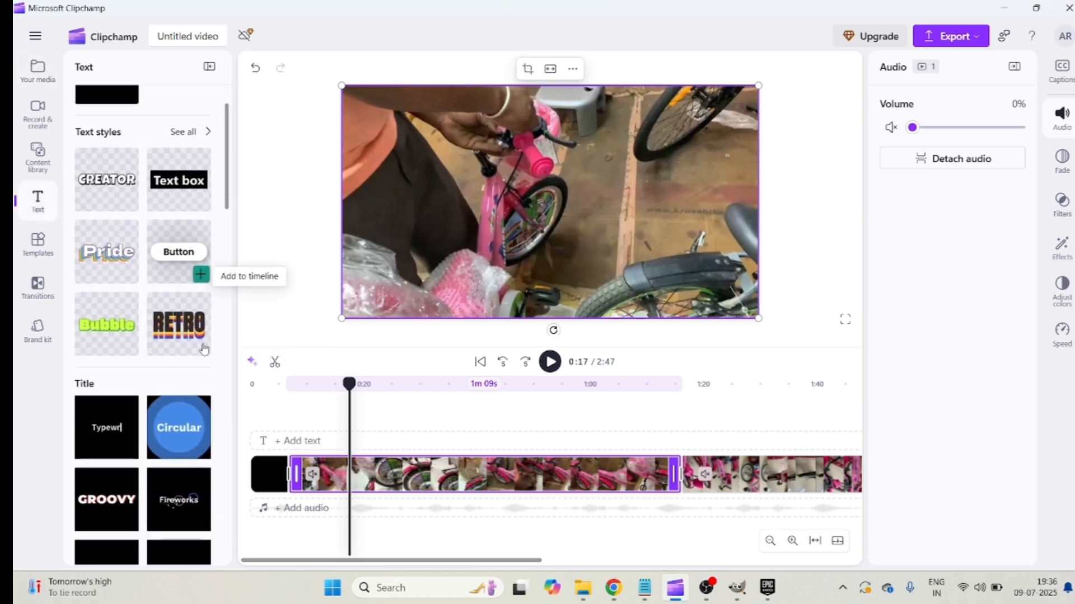
{"action": "scroll", "coordinate": [204, 350], "scroll_direction": "down", "scroll_amount": 2}
{"action": "scroll", "coordinate": [203, 342], "scroll_direction": "down", "scroll_amount": 1}
{"action": "mouse_move", "coordinate": [202, 317]}
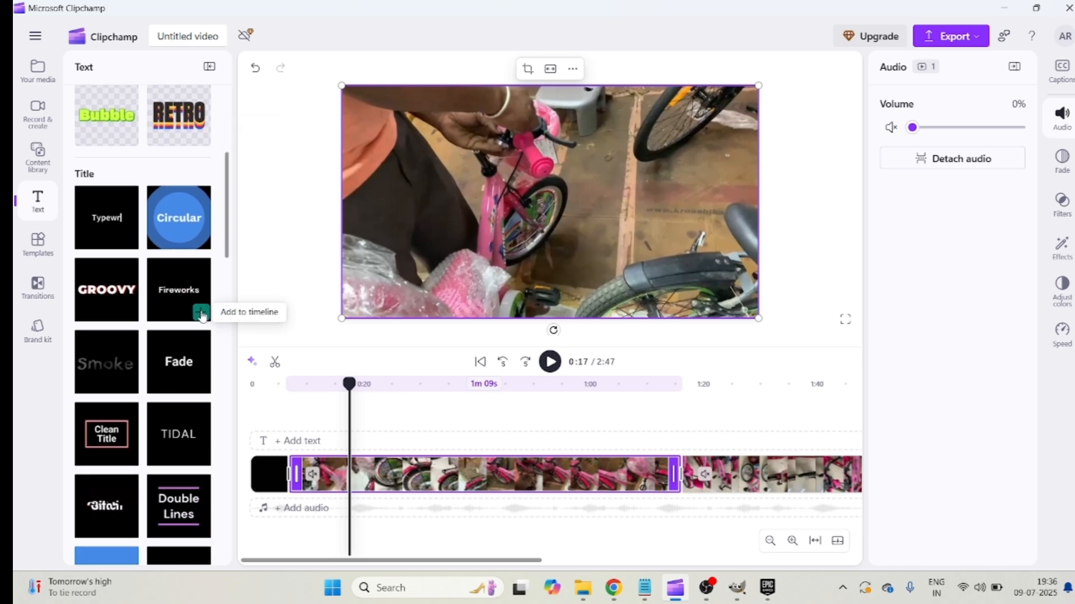
{"action": "left_click", "coordinate": [201, 313]}
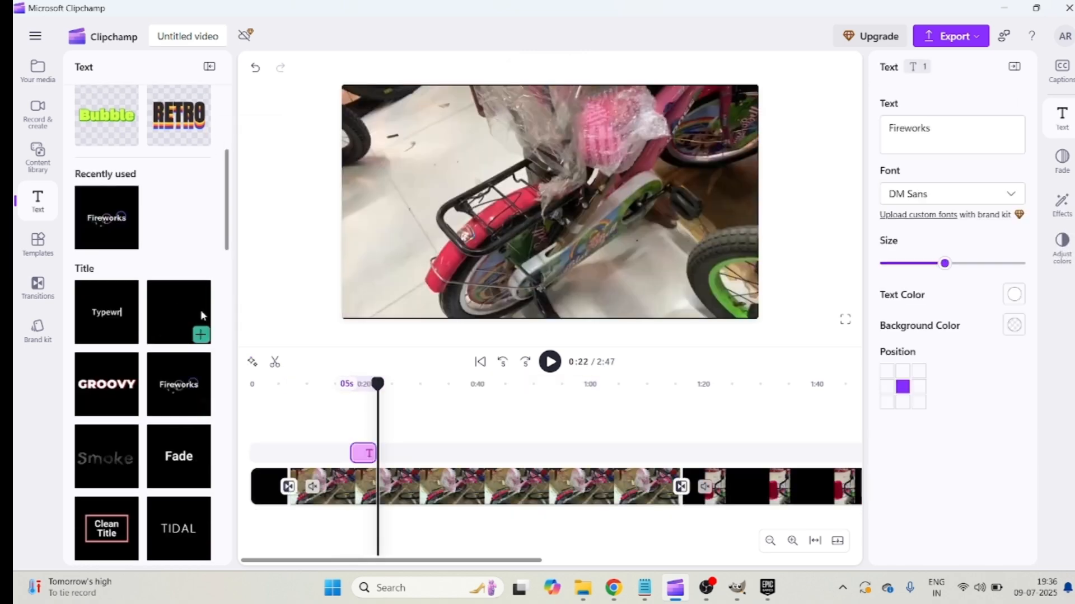
Replace the Fireworks title's text with "HELLO TO EVERYONE", viewing the title at 0:19
{"action": "left_click", "coordinate": [360, 454]}
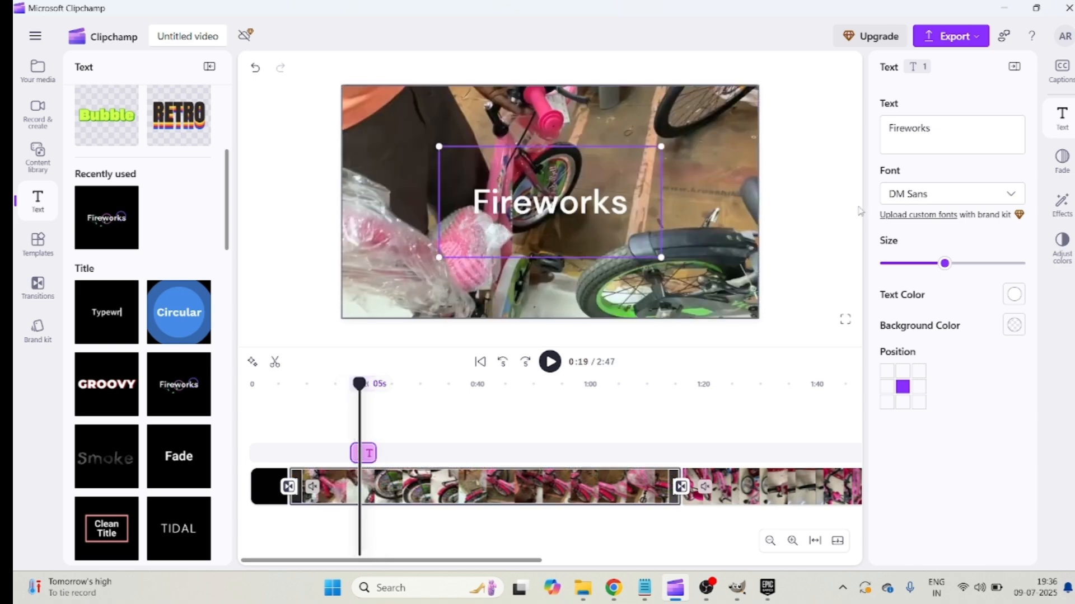
{"action": "double_click", "coordinate": [956, 134]}
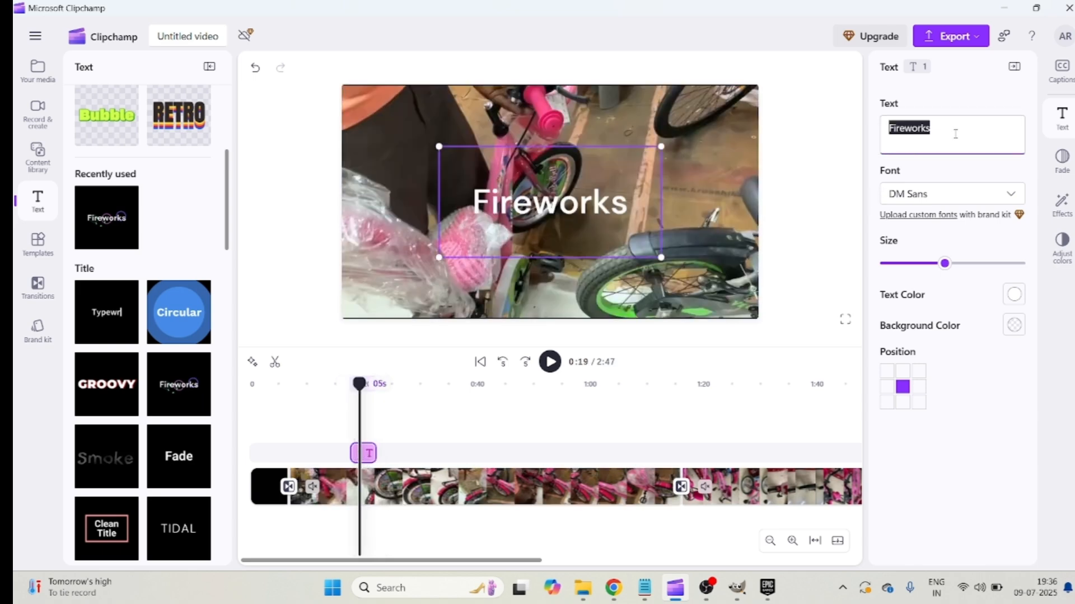
{"action": "type", "text": "HE"}
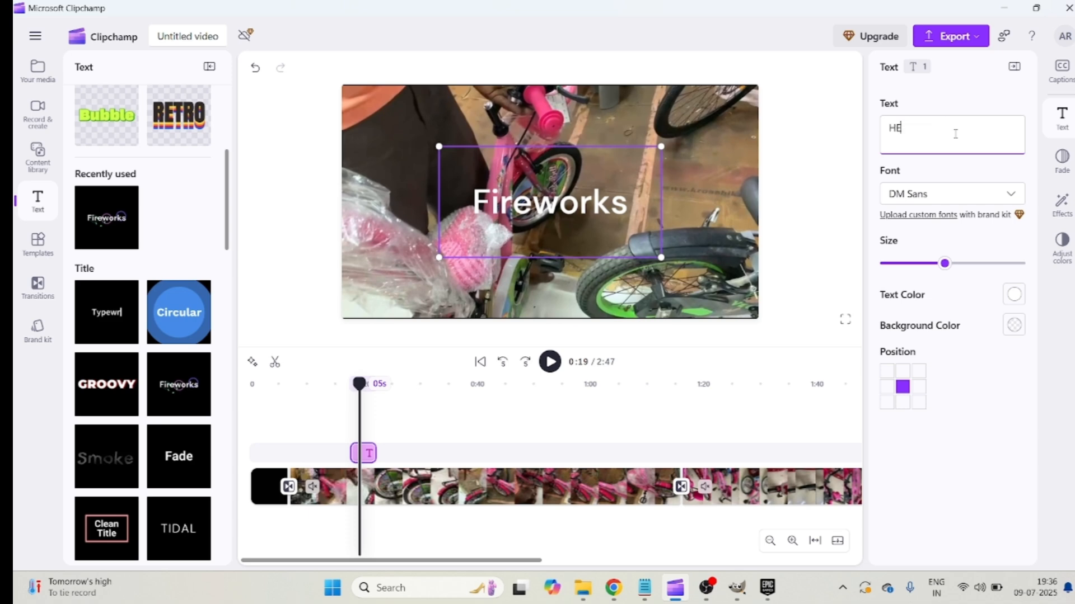
{"action": "type", "text": "LLO TO EVE"}
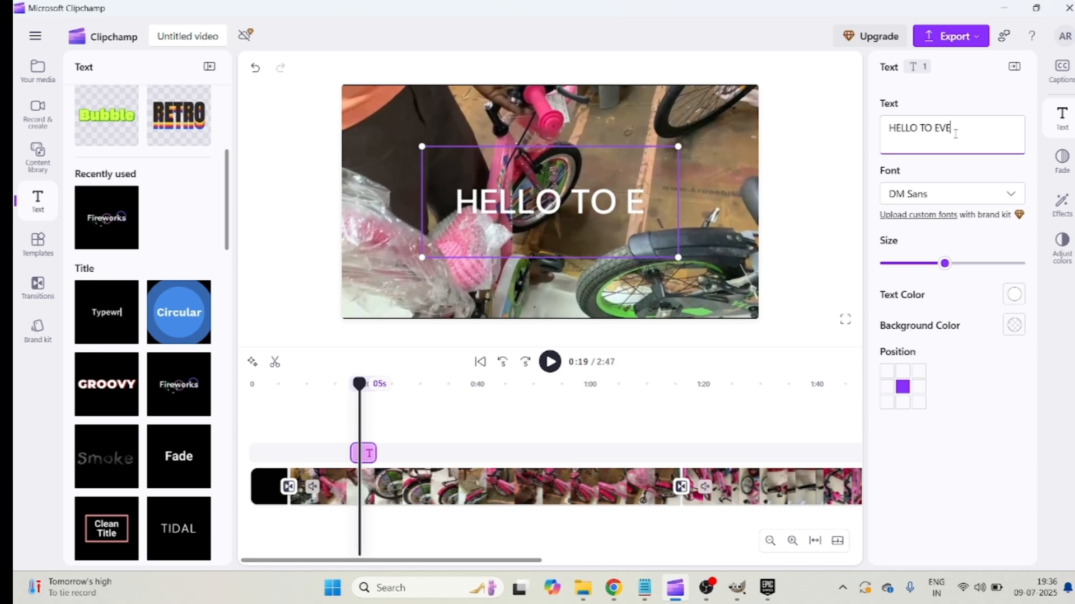
{"action": "type", "text": "RYONE"}
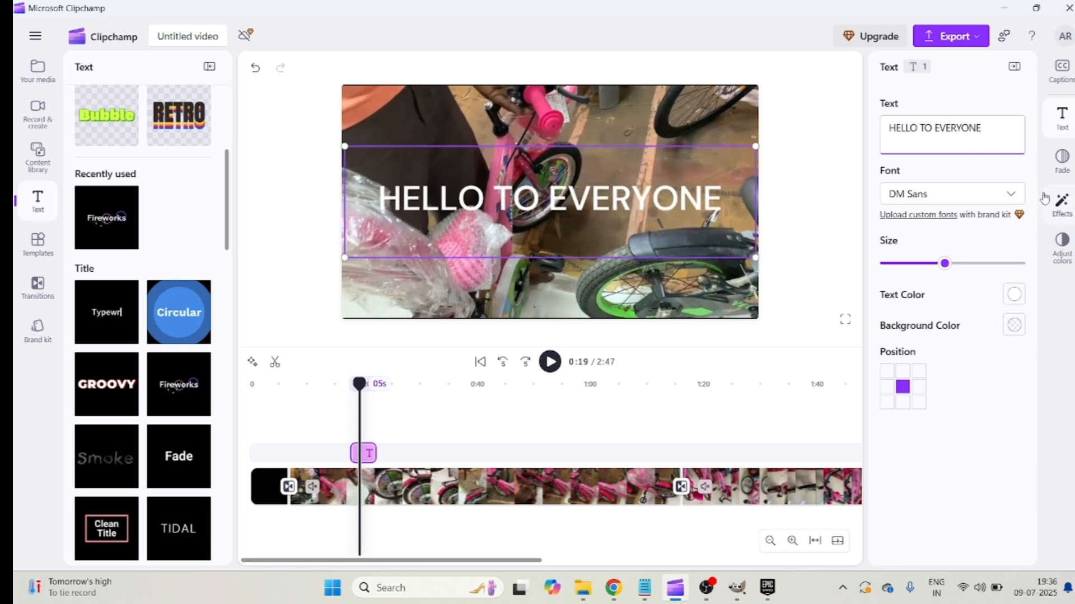
Format the title in Calibri at a smaller size and position it at the top centre of the frame
{"action": "left_click", "coordinate": [1017, 199]}
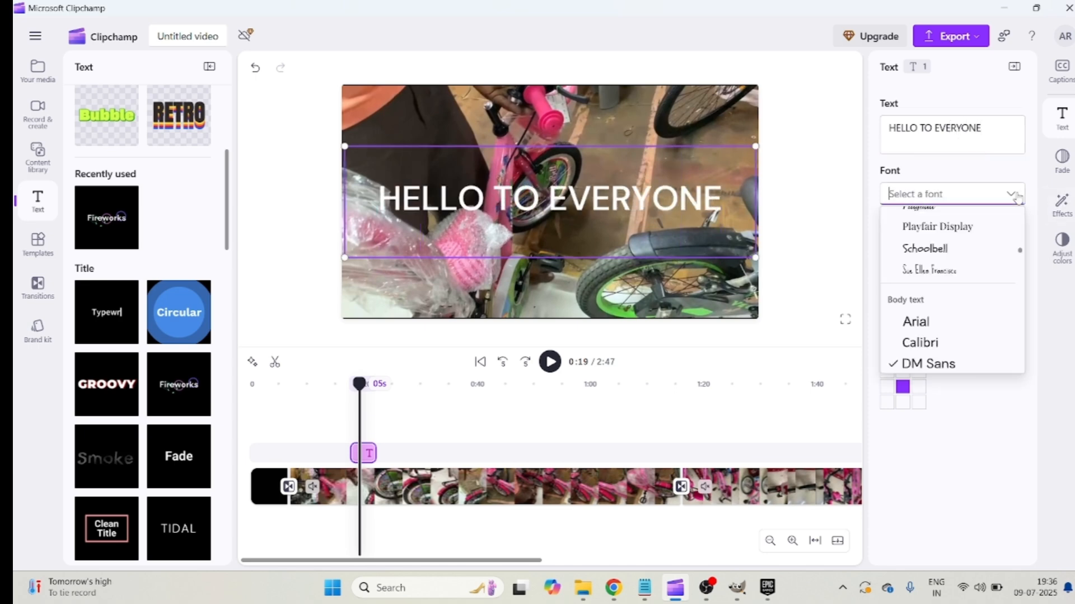
{"action": "left_click", "coordinate": [952, 343]}
{"action": "left_click", "coordinate": [924, 268]}
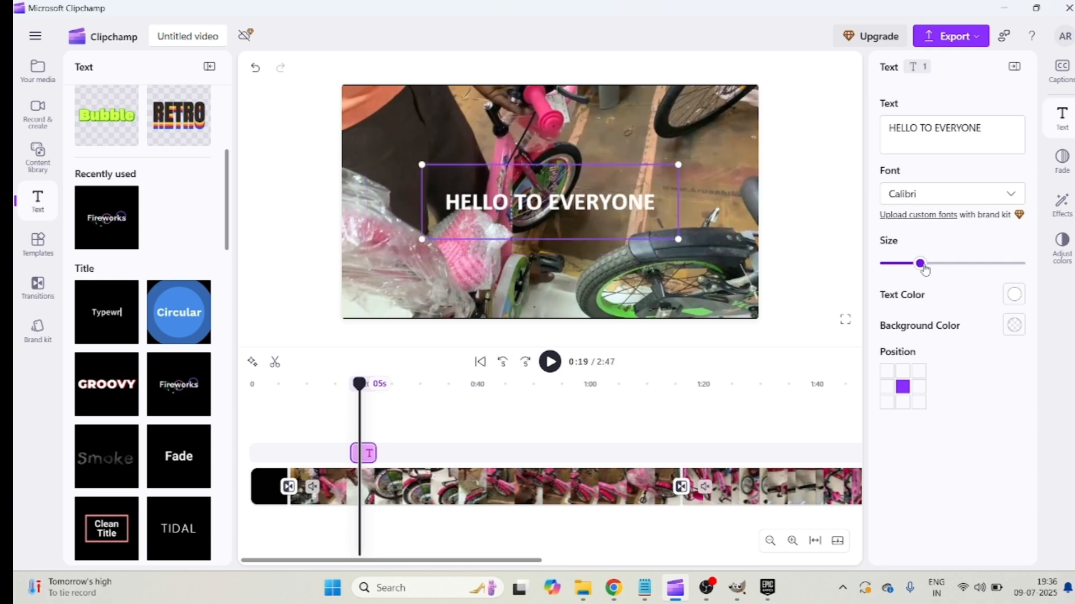
{"action": "left_click", "coordinate": [887, 372]}
{"action": "left_click", "coordinate": [902, 371]}
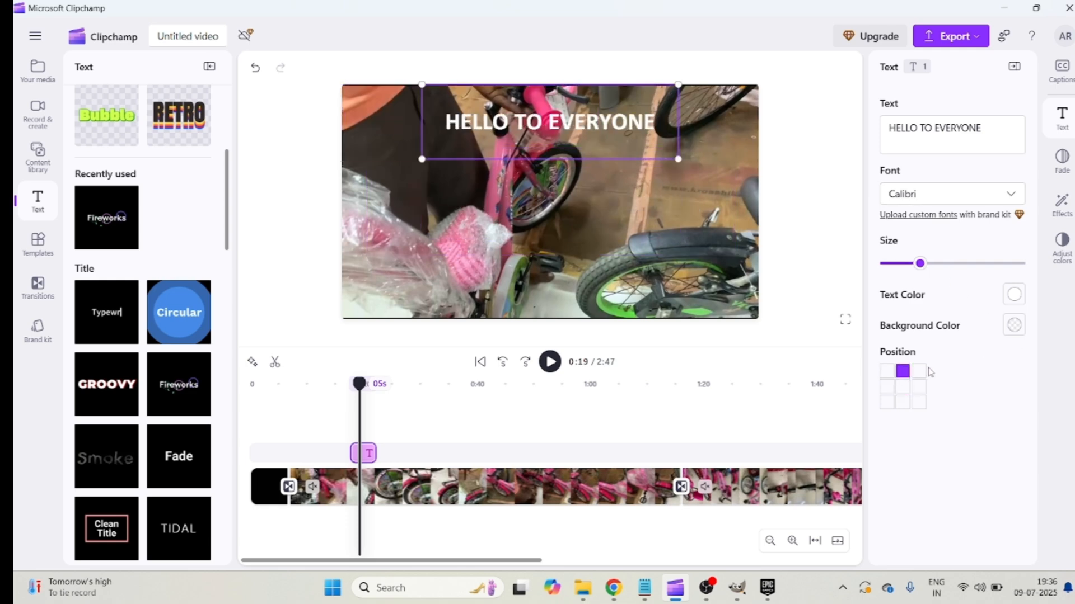
Position the HELLO TO EVERYONE title at the centre of the frame with orange text, and play it back
{"action": "left_click", "coordinate": [903, 387]}
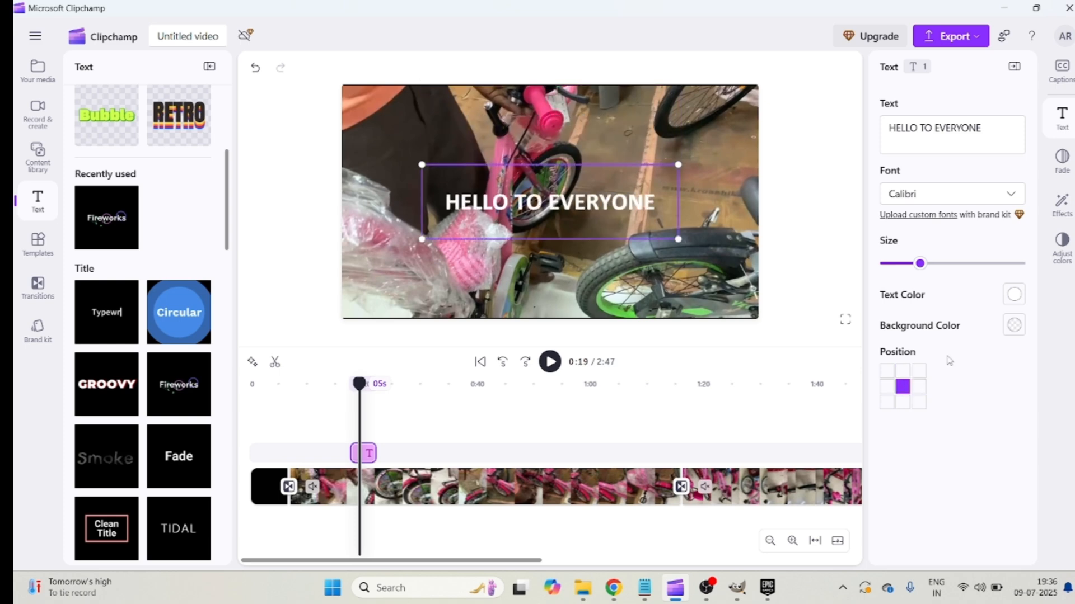
{"action": "left_click", "coordinate": [1014, 295]}
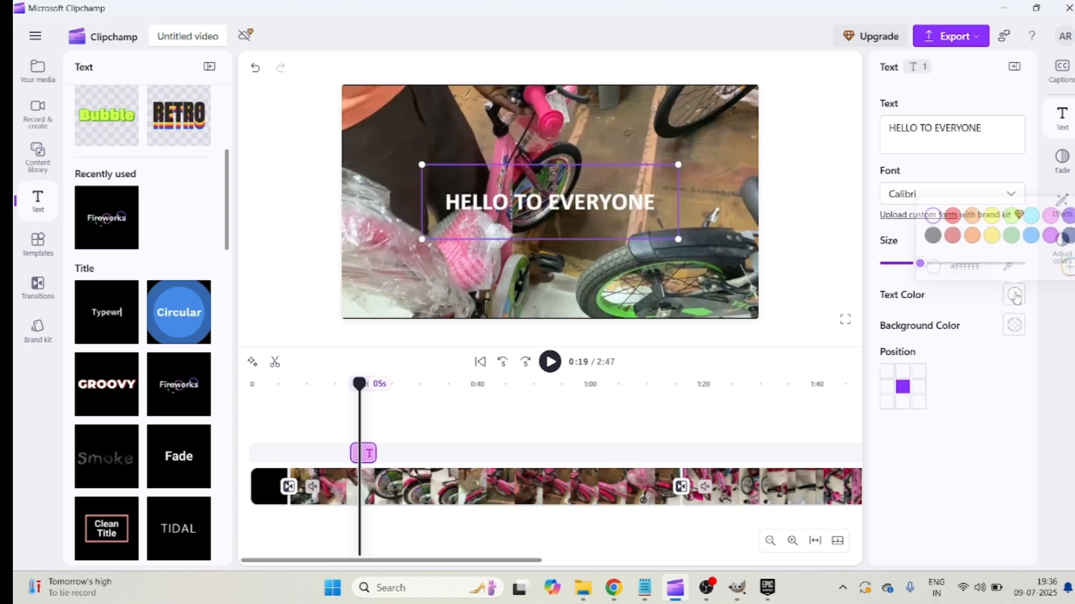
{"action": "left_click", "coordinate": [972, 232]}
{"action": "left_click", "coordinate": [502, 361]}
{"action": "left_click", "coordinate": [551, 362]}
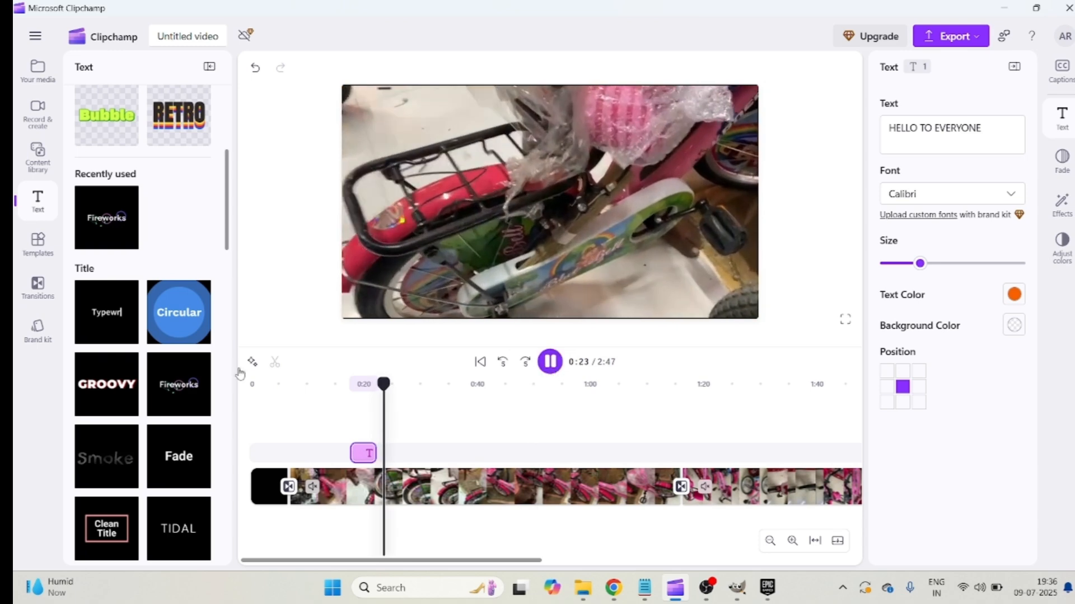
{"action": "left_click", "coordinate": [550, 362]}
Look through the available title, special and intro/outro text designs and the list of fonts
{"action": "scroll", "coordinate": [186, 298], "scroll_direction": "down", "scroll_amount": 10}
{"action": "scroll", "coordinate": [186, 297], "scroll_direction": "down", "scroll_amount": 5}
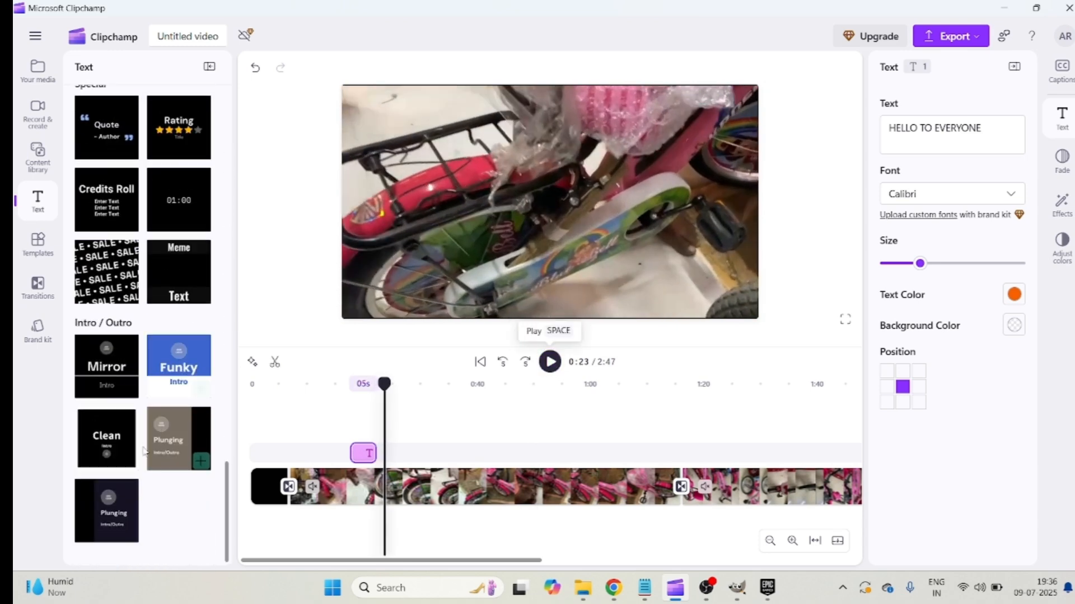
{"action": "scroll", "coordinate": [149, 447], "scroll_direction": "up", "scroll_amount": 15}
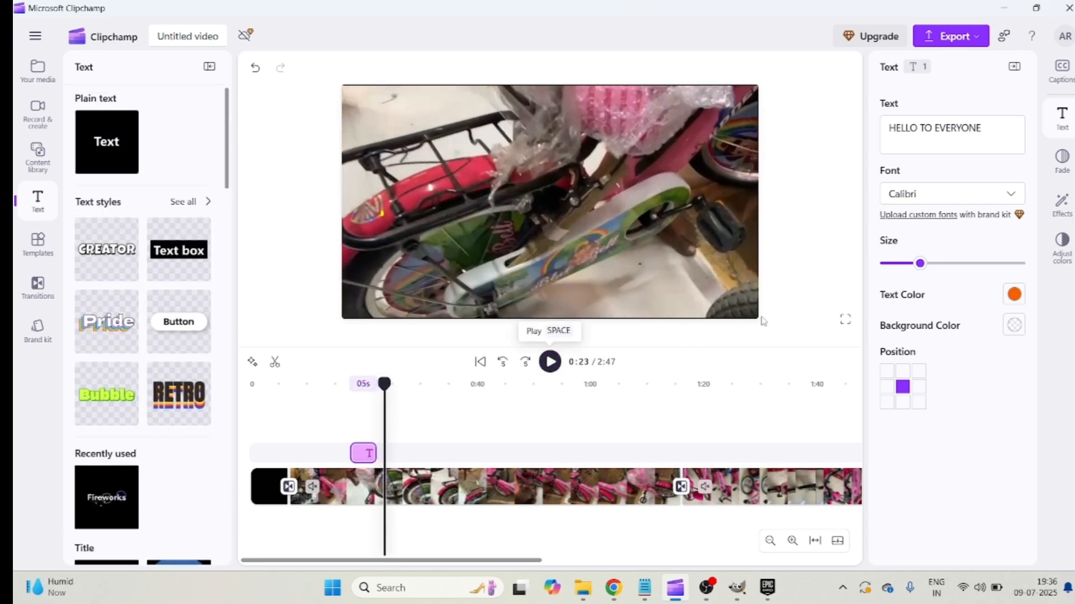
{"action": "left_click", "coordinate": [1009, 201]}
{"action": "scroll", "coordinate": [937, 297], "scroll_direction": "down", "scroll_amount": 10}
{"action": "scroll", "coordinate": [938, 317], "scroll_direction": "down", "scroll_amount": 3}
{"action": "scroll", "coordinate": [938, 317], "scroll_direction": "up", "scroll_amount": 10}
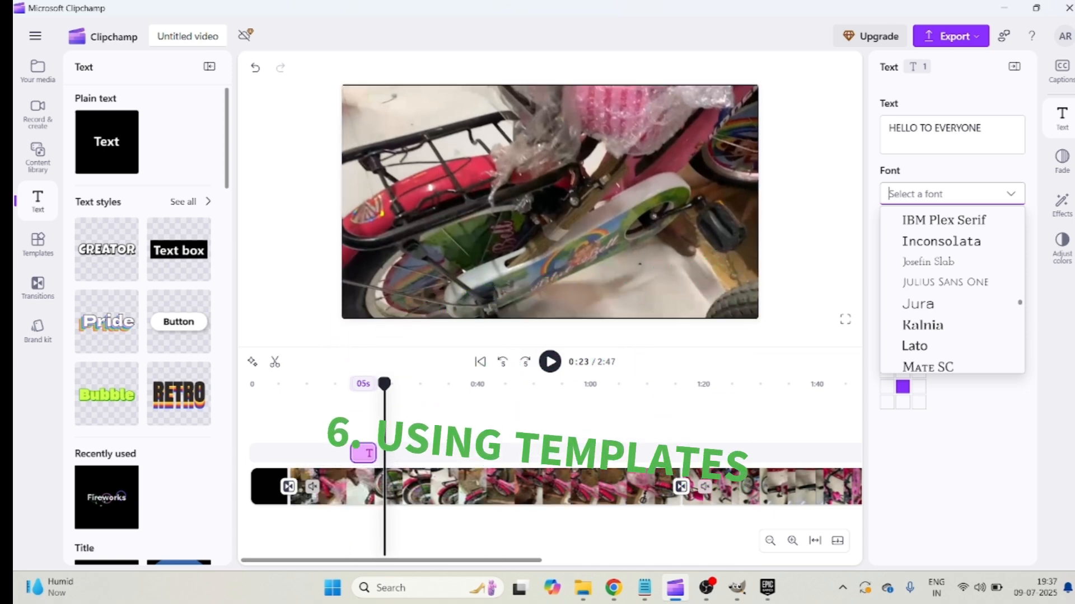
{"action": "scroll", "coordinate": [137, 279], "scroll_direction": "down", "scroll_amount": 15}
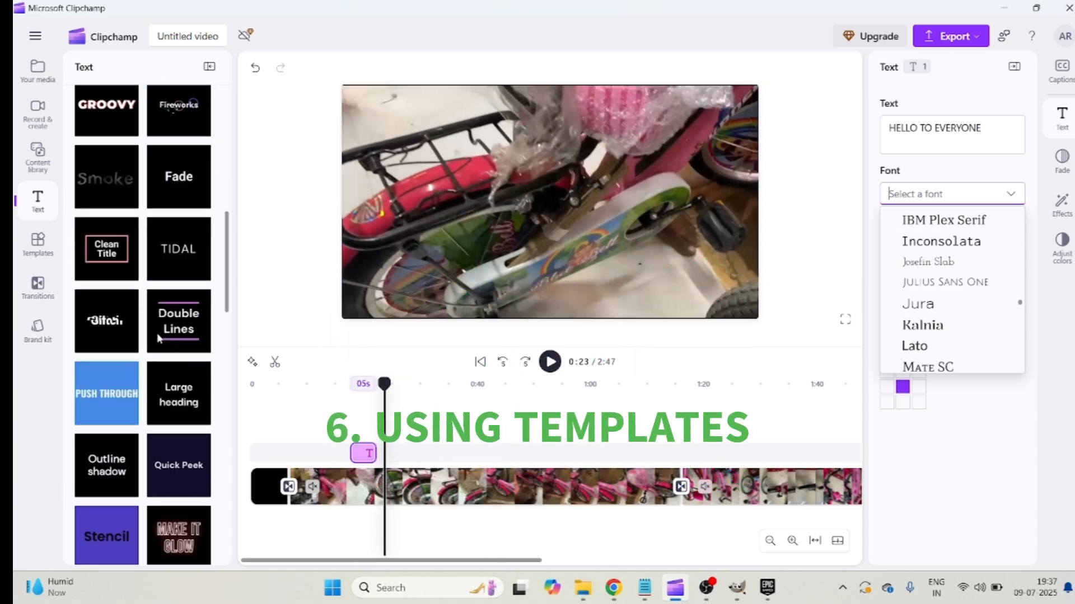
{"action": "scroll", "coordinate": [134, 401], "scroll_direction": "down", "scroll_amount": 5}
Place the playhead at the end of the last clip, at 2:47, and open the YouTube template category
{"action": "left_click", "coordinate": [47, 253]}
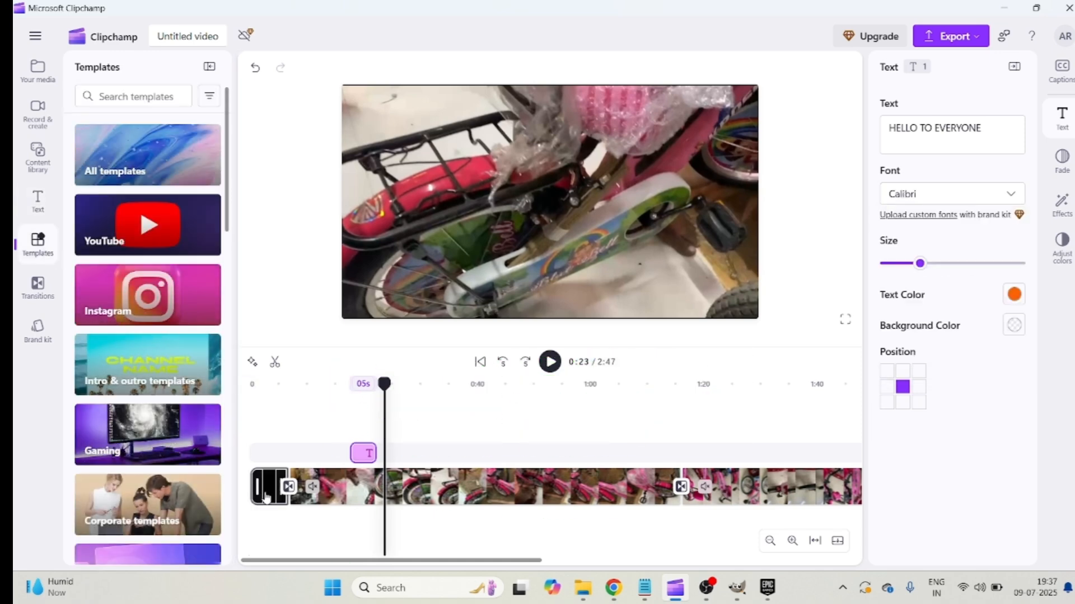
{"action": "scroll", "coordinate": [589, 510], "scroll_direction": "right", "scroll_amount": 10}
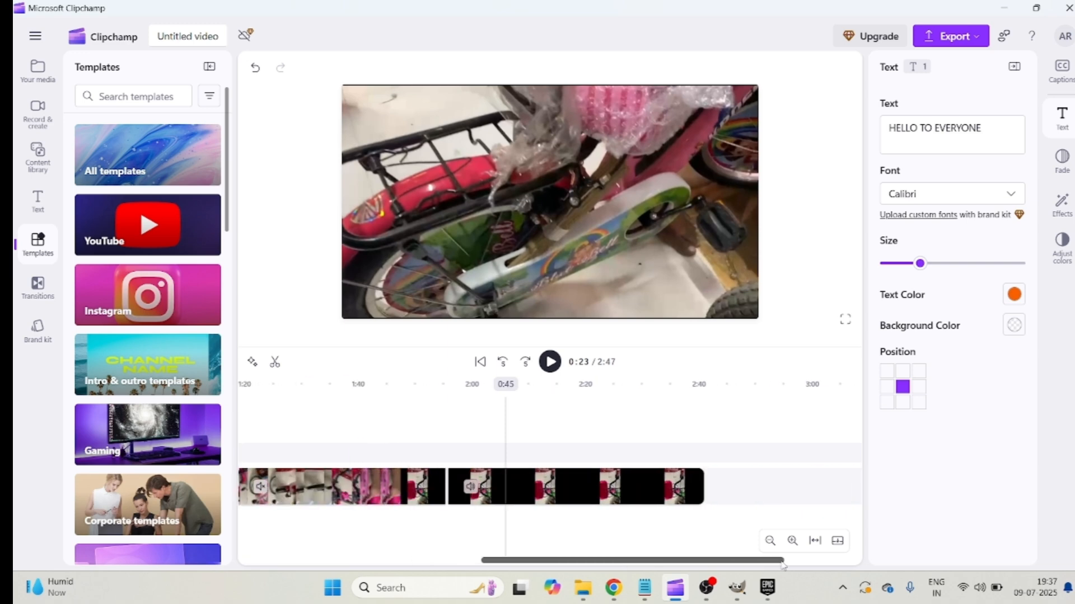
{"action": "left_click", "coordinate": [570, 485]}
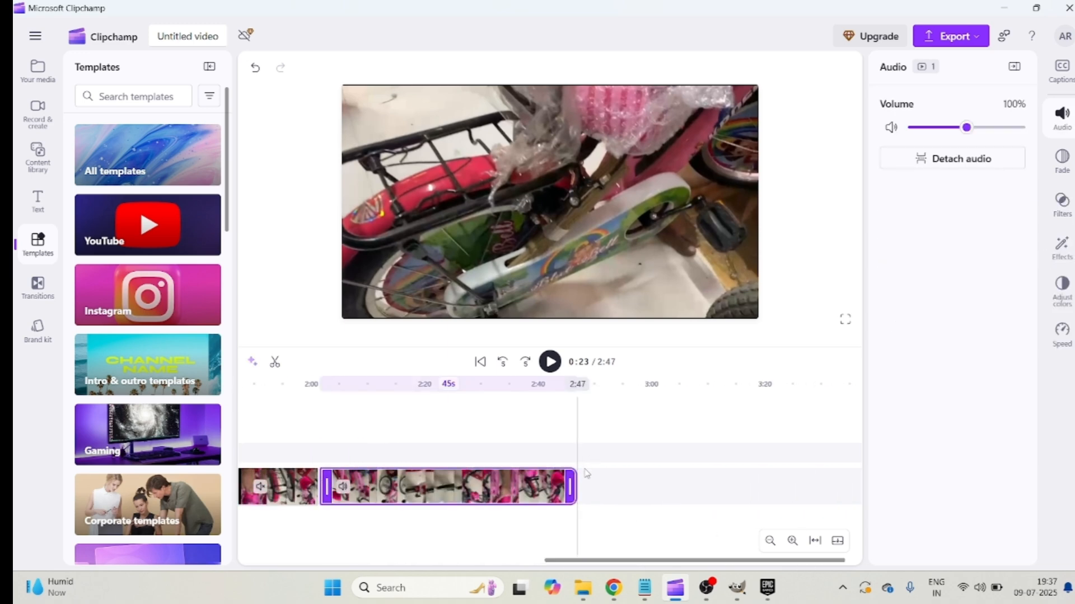
{"action": "left_click", "coordinate": [586, 477]}
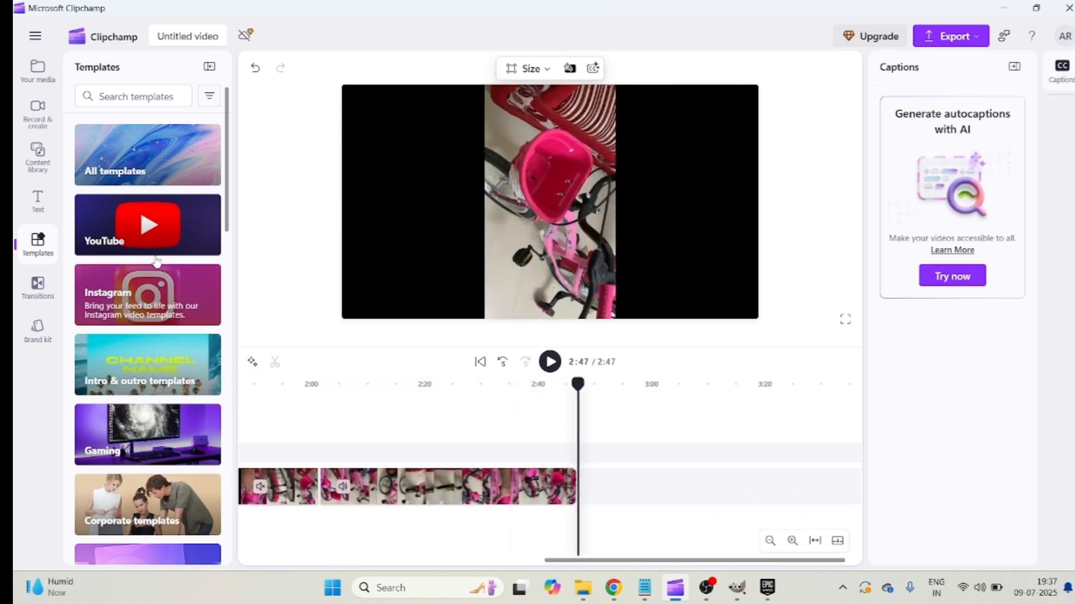
{"action": "left_click", "coordinate": [206, 212]}
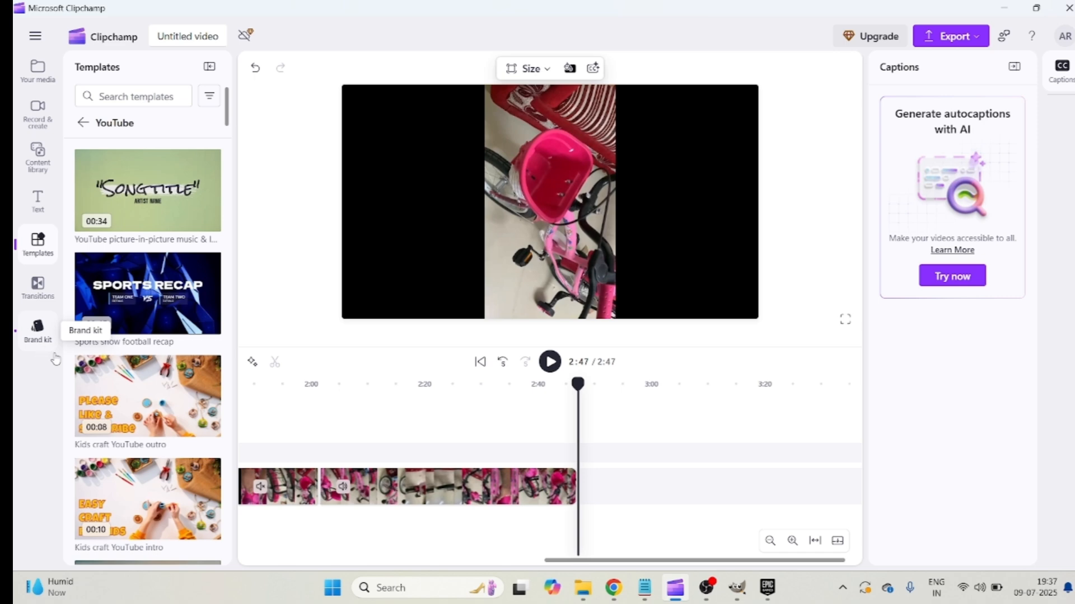
Undo the last template insertion and add the Kids craft YouTube outro template after the last clip, at 2:47
{"action": "mouse_move", "coordinate": [159, 294]}
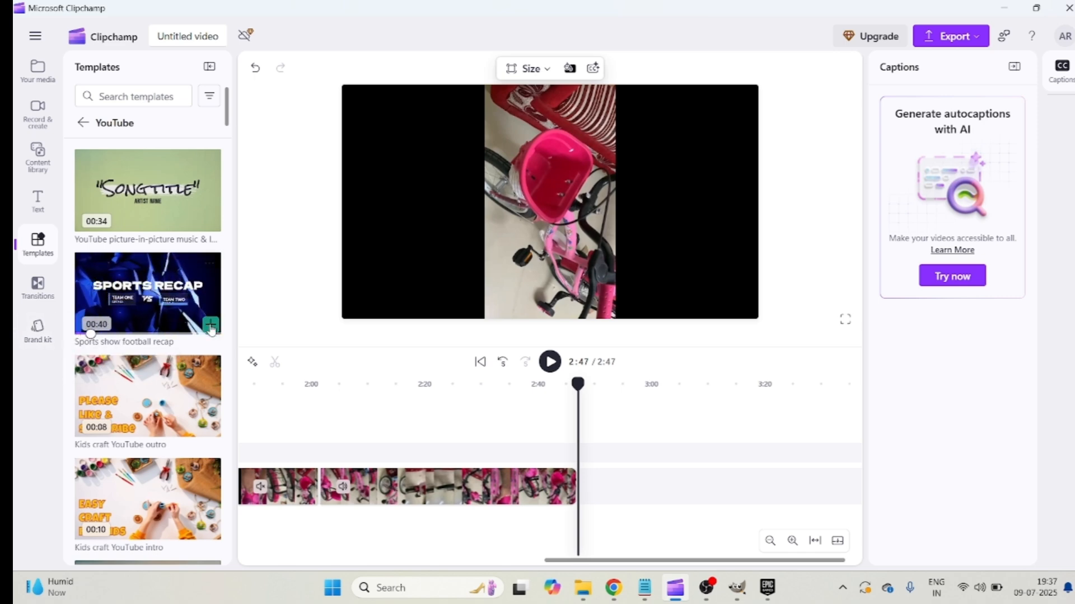
{"action": "key", "text": "ctrl+z"}
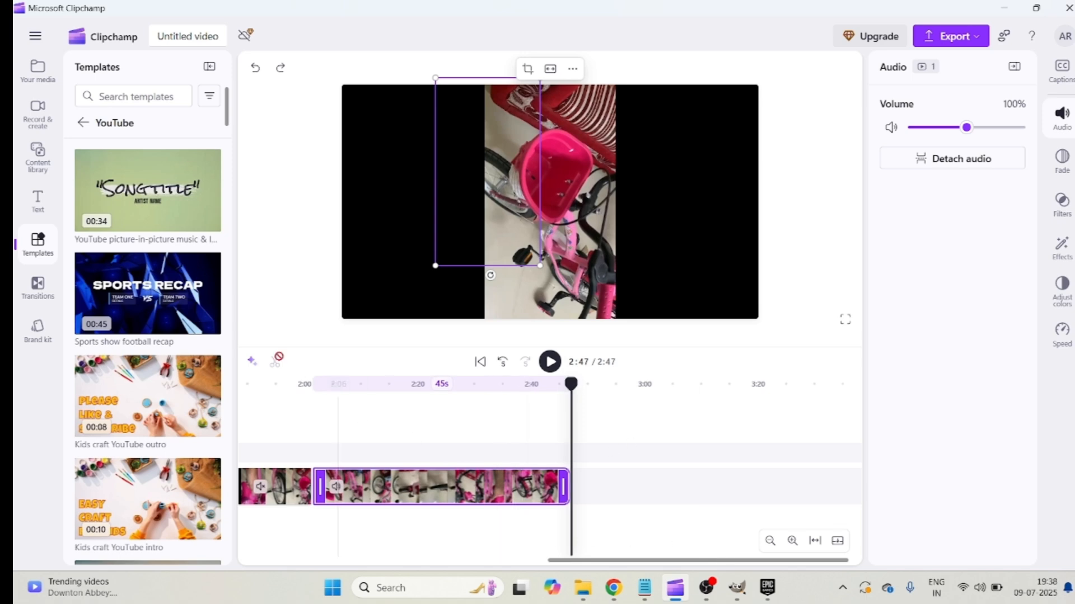
{"action": "mouse_move", "coordinate": [209, 433]}
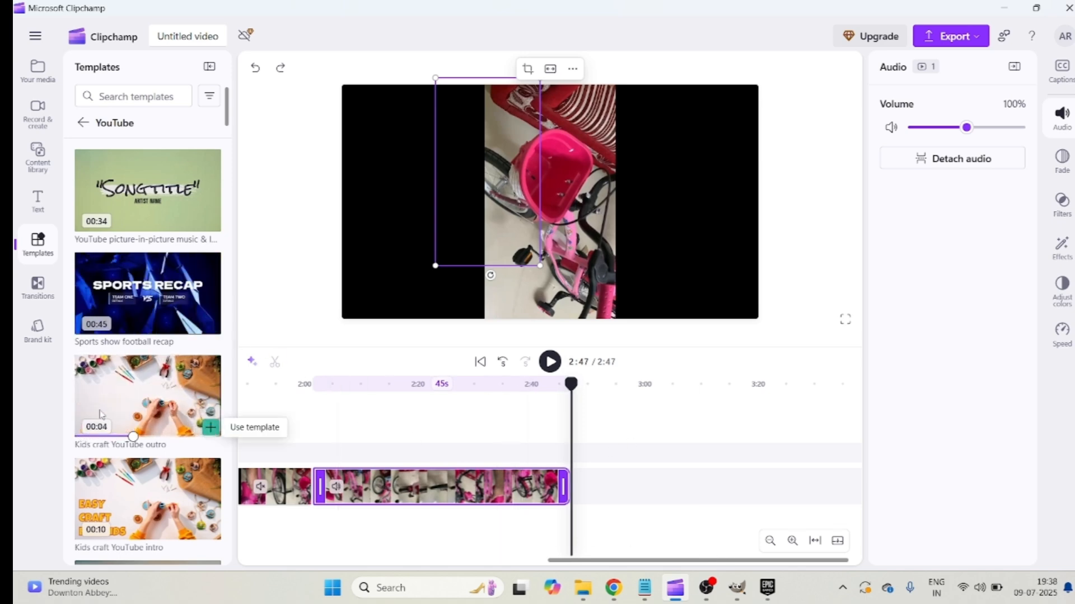
{"action": "left_click", "coordinate": [210, 429]}
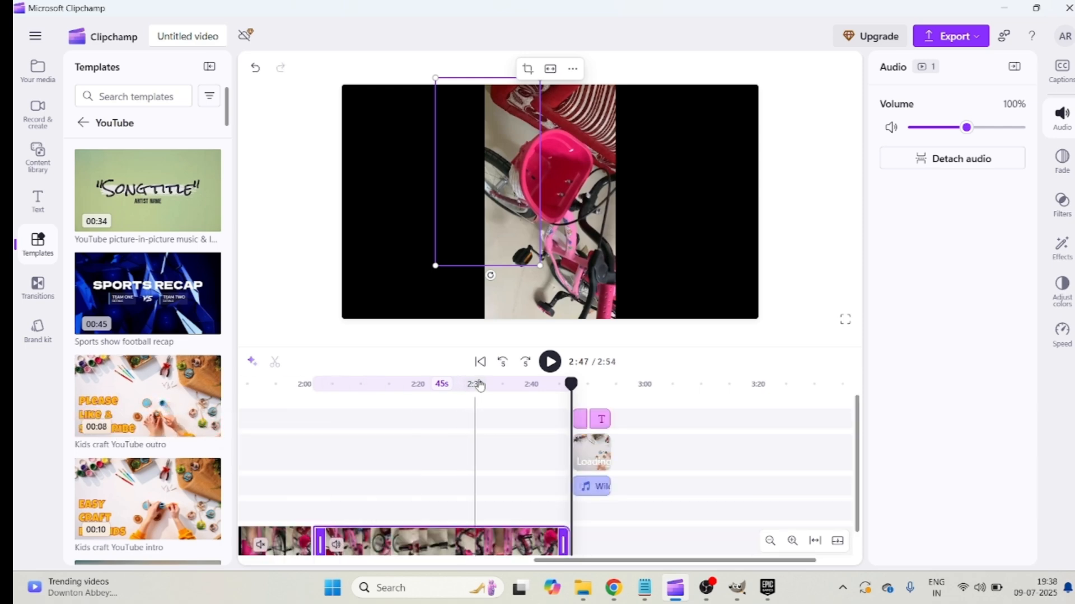
Mute the last bicycle clip and play the video's ending with the outro from 2:44
{"action": "left_click", "coordinate": [565, 386]}
{"action": "left_click_drag", "start_coordinate": [564, 387], "coordinate": [582, 386]}
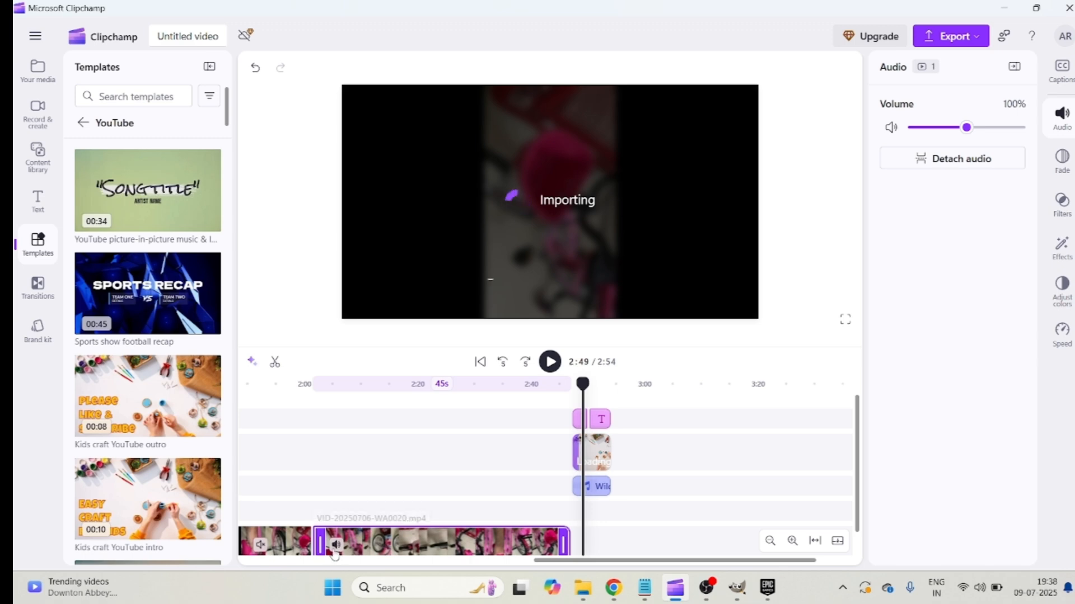
{"action": "left_click", "coordinate": [334, 545]}
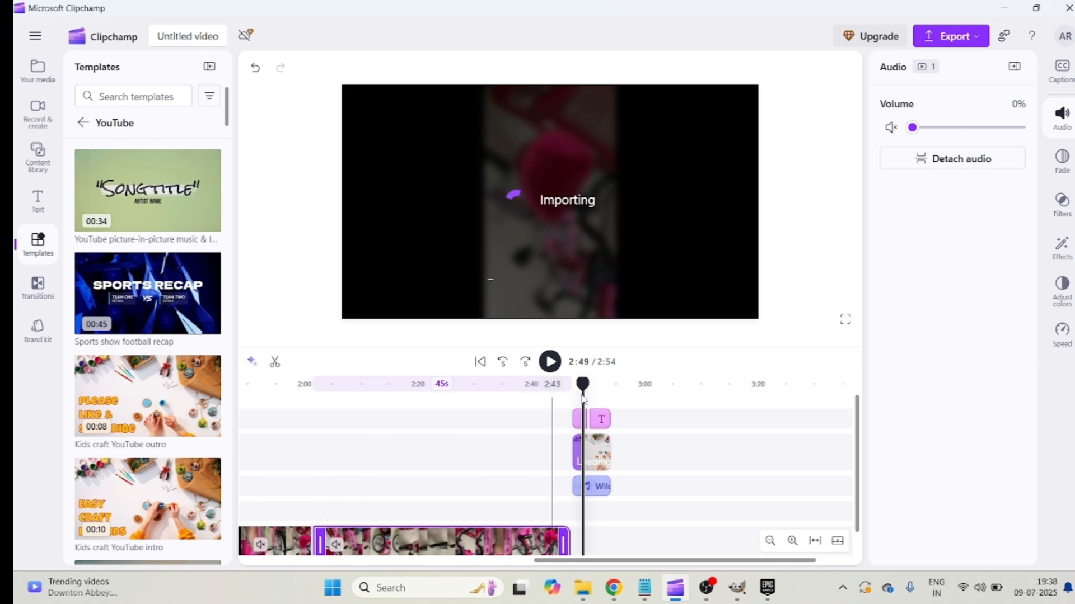
{"action": "left_click", "coordinate": [554, 386]}
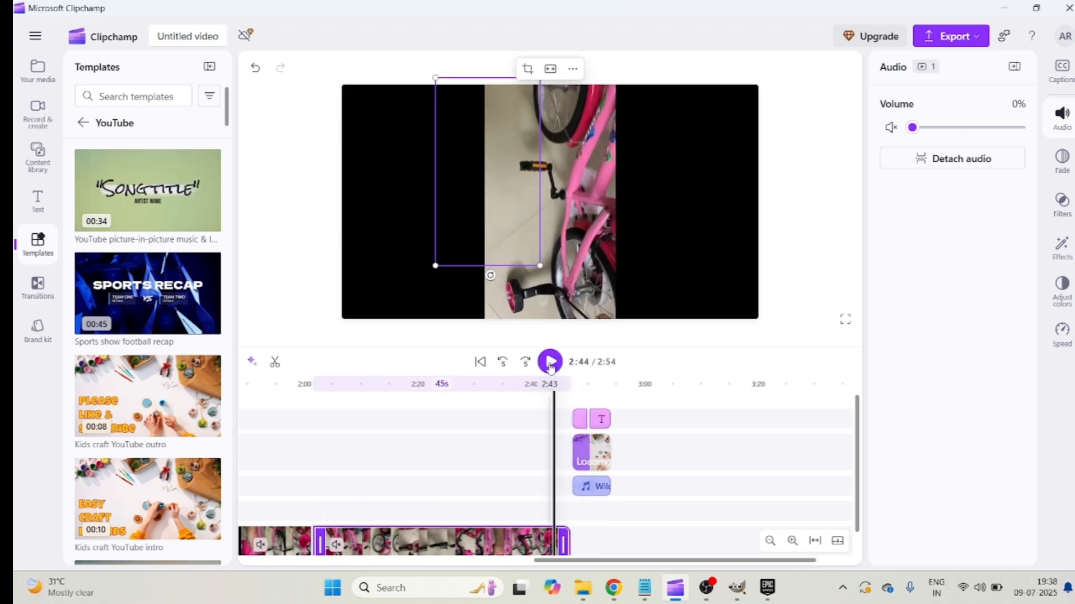
{"action": "left_click", "coordinate": [550, 362]}
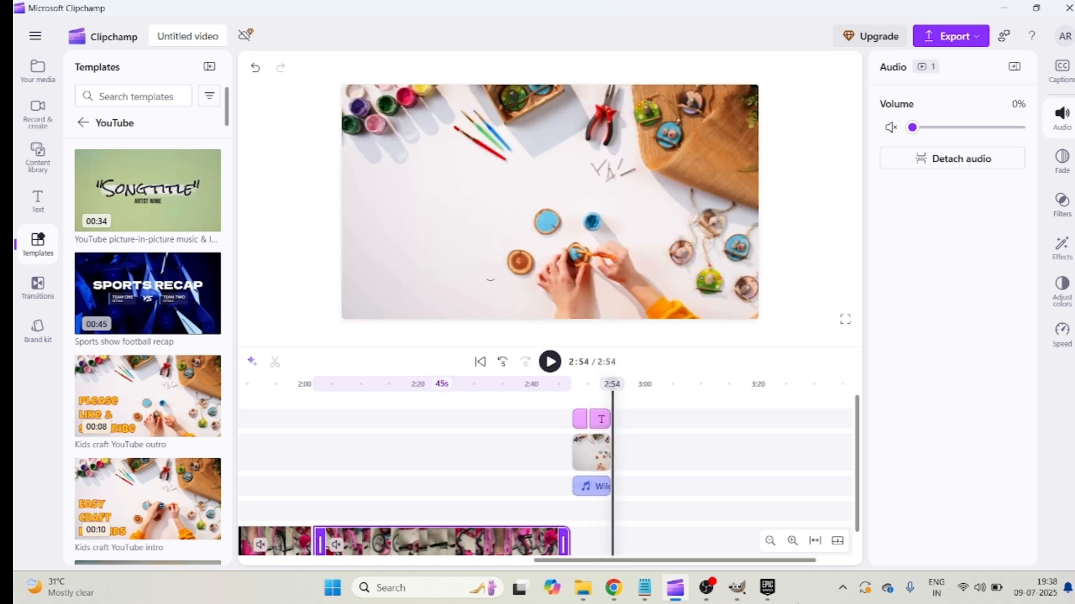
Add a square shape from the content library at 0:49, over the 1:09 bicycle clip
{"action": "left_click_drag", "start_coordinate": [551, 559], "coordinate": [449, 558]}
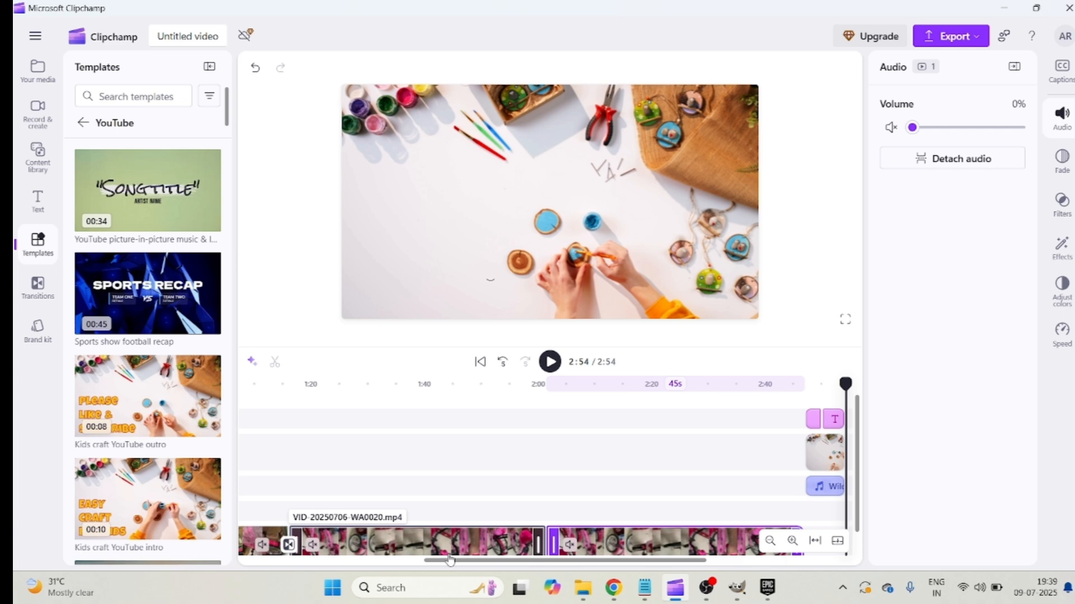
{"action": "left_click_drag", "start_coordinate": [461, 561], "coordinate": [315, 561]}
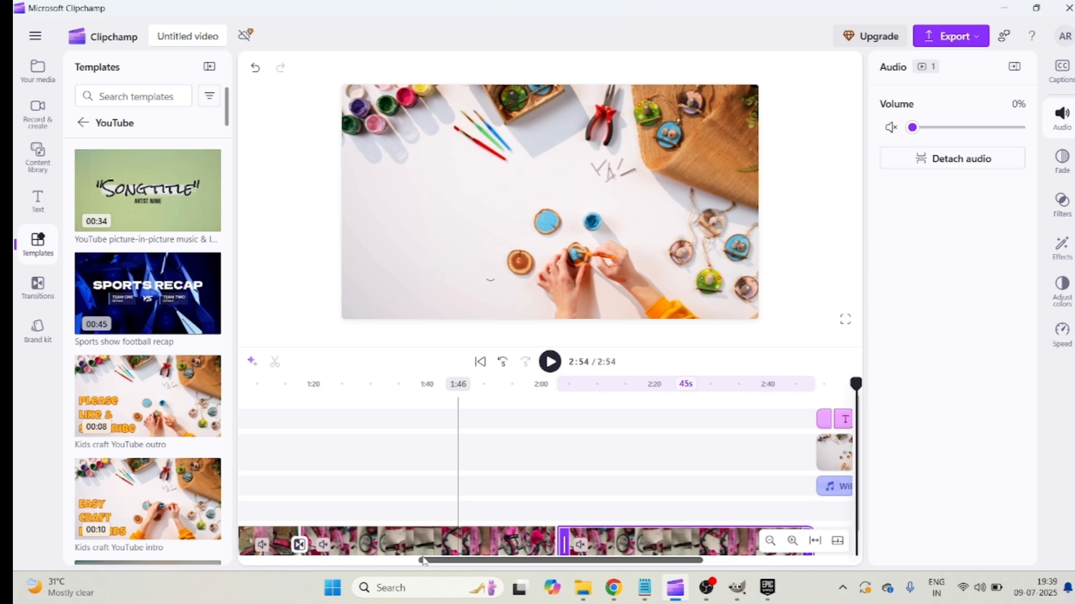
{"action": "left_click", "coordinate": [39, 288]}
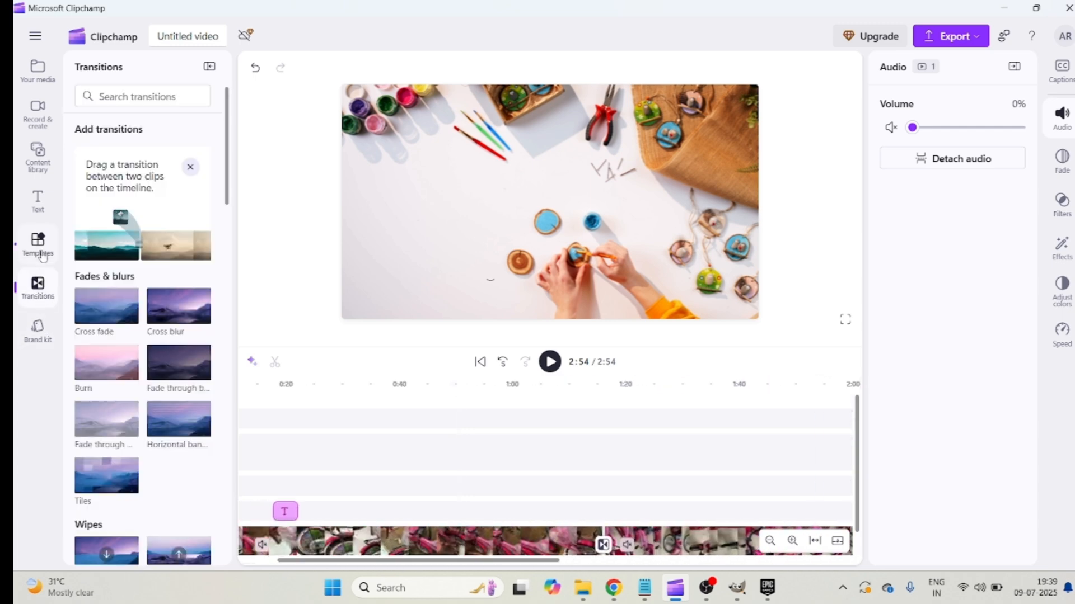
{"action": "left_click", "coordinate": [39, 246]}
{"action": "left_click", "coordinate": [39, 202]}
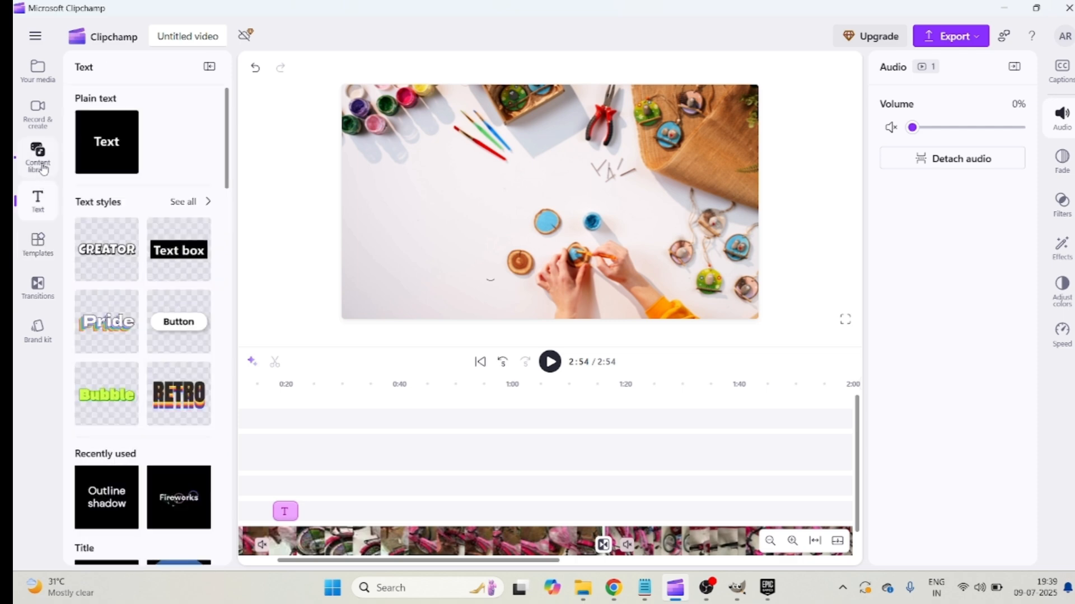
{"action": "left_click", "coordinate": [43, 167]}
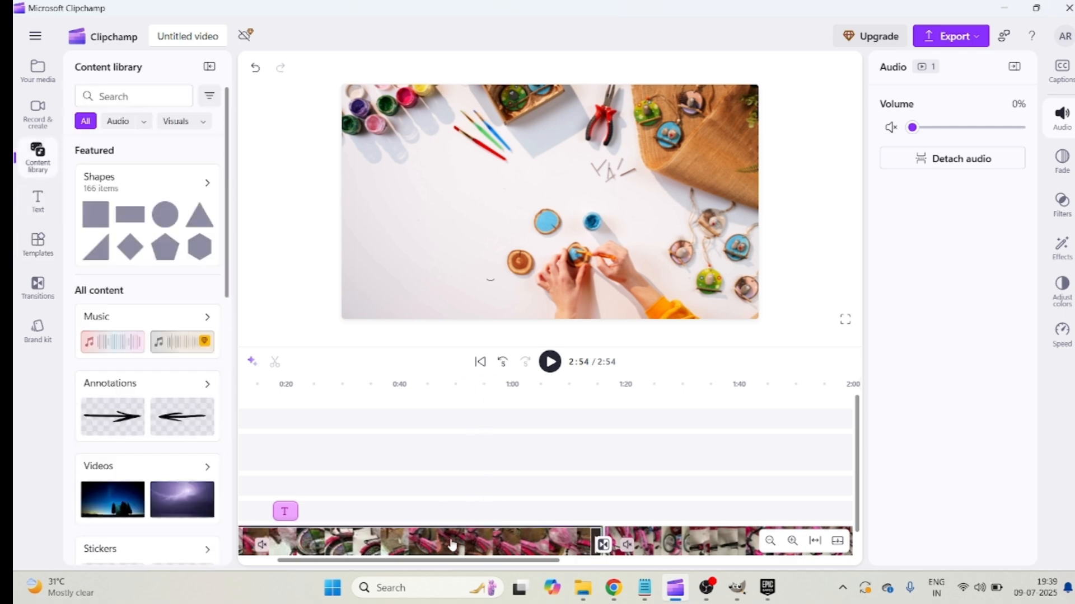
{"action": "left_click", "coordinate": [452, 544]}
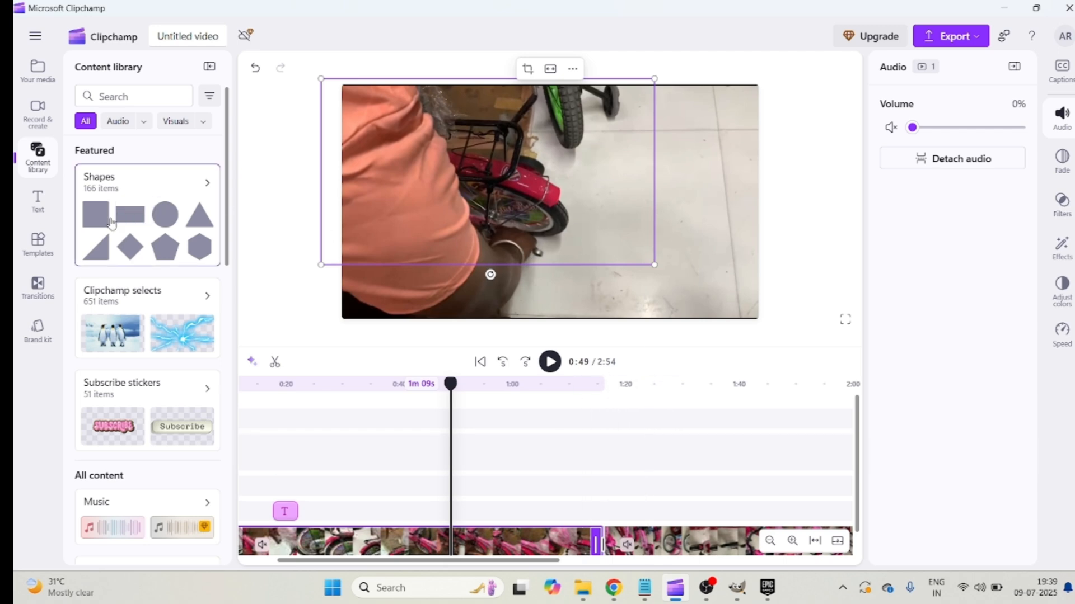
{"action": "mouse_move", "coordinate": [102, 228]}
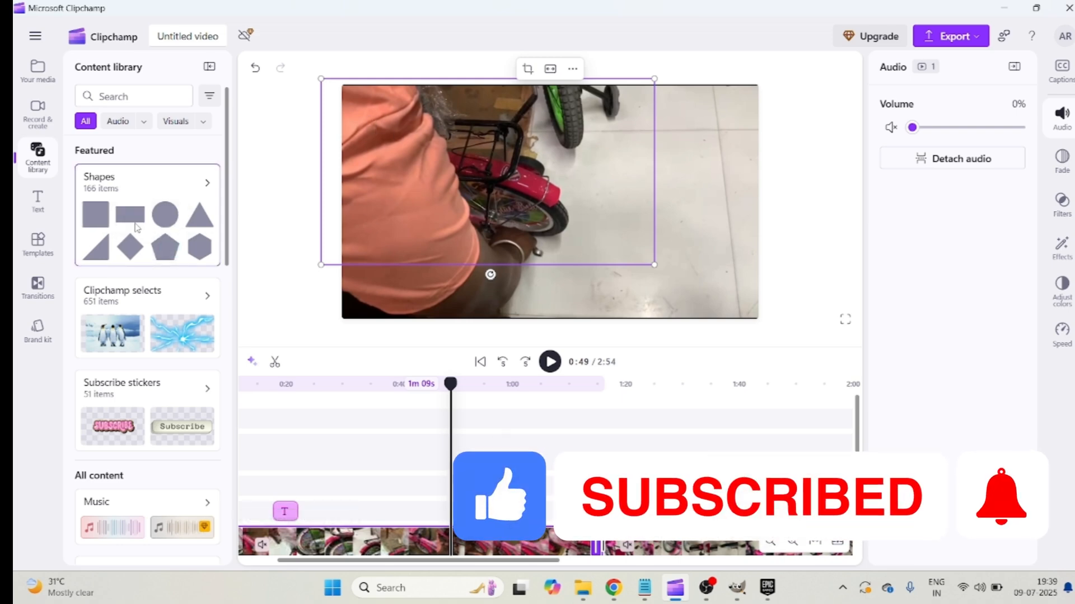
{"action": "left_click", "coordinate": [100, 219]}
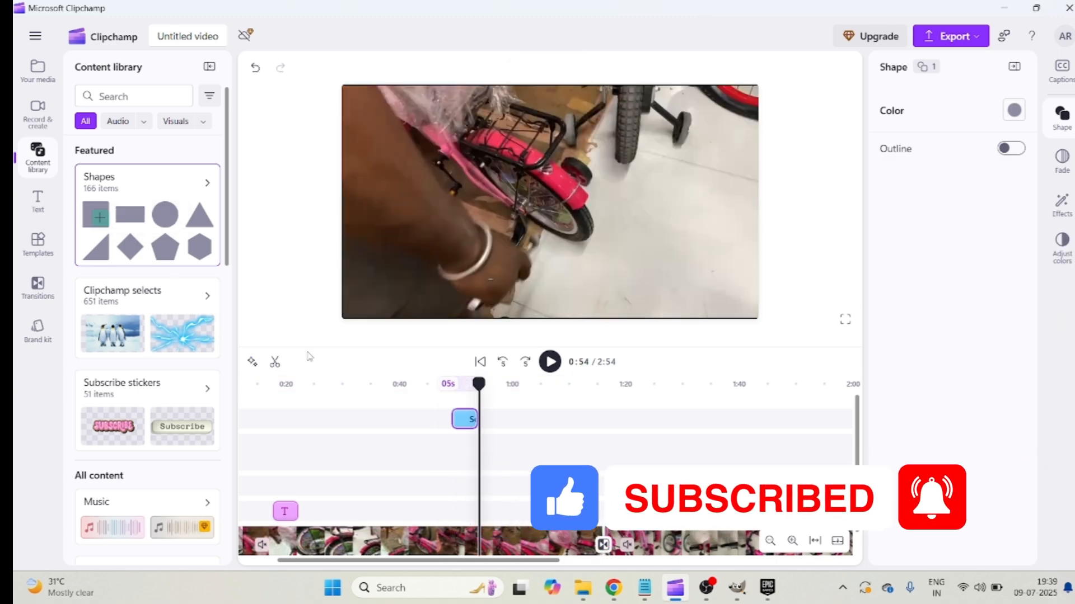
Move the square shape to the upper-left corner of the video frame, undoing the accidental shift of the bicycle clip
{"action": "left_click", "coordinate": [464, 421]}
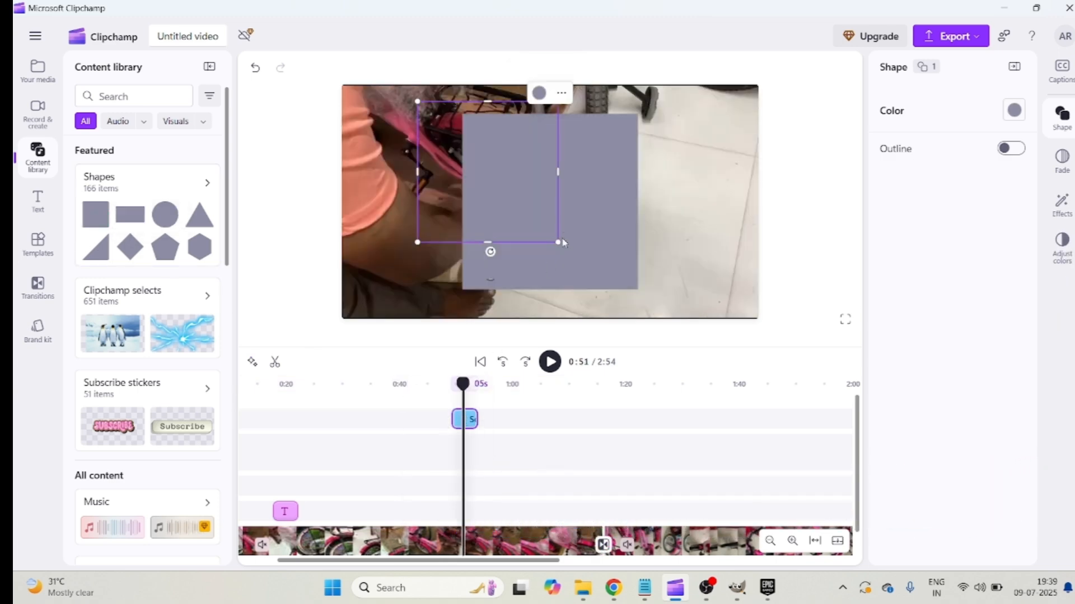
{"action": "left_click_drag", "start_coordinate": [562, 159], "coordinate": [343, 183]}
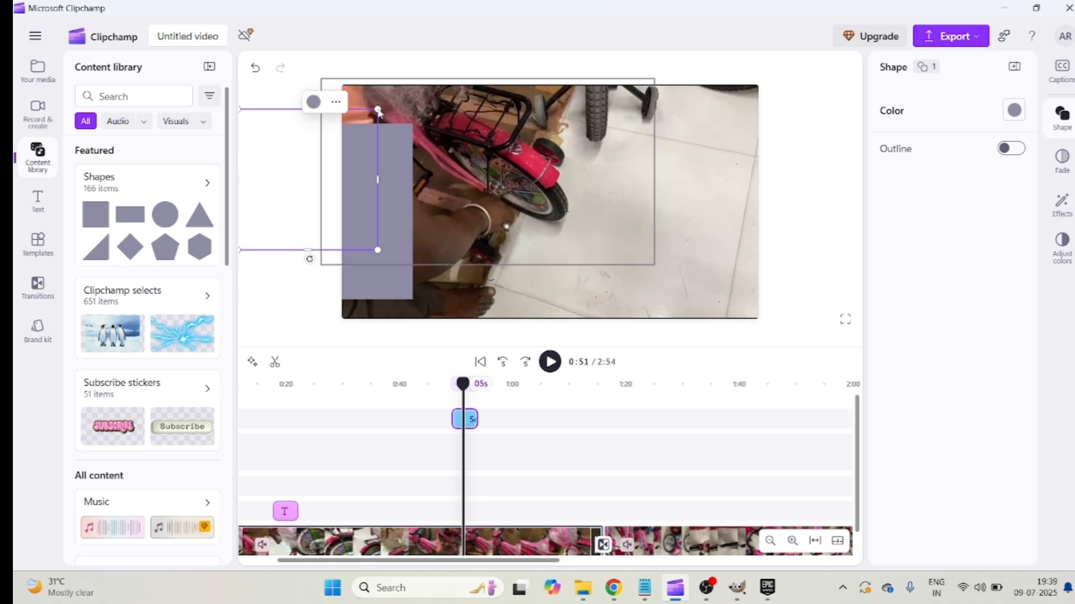
{"action": "left_click_drag", "start_coordinate": [386, 89], "coordinate": [400, 34]}
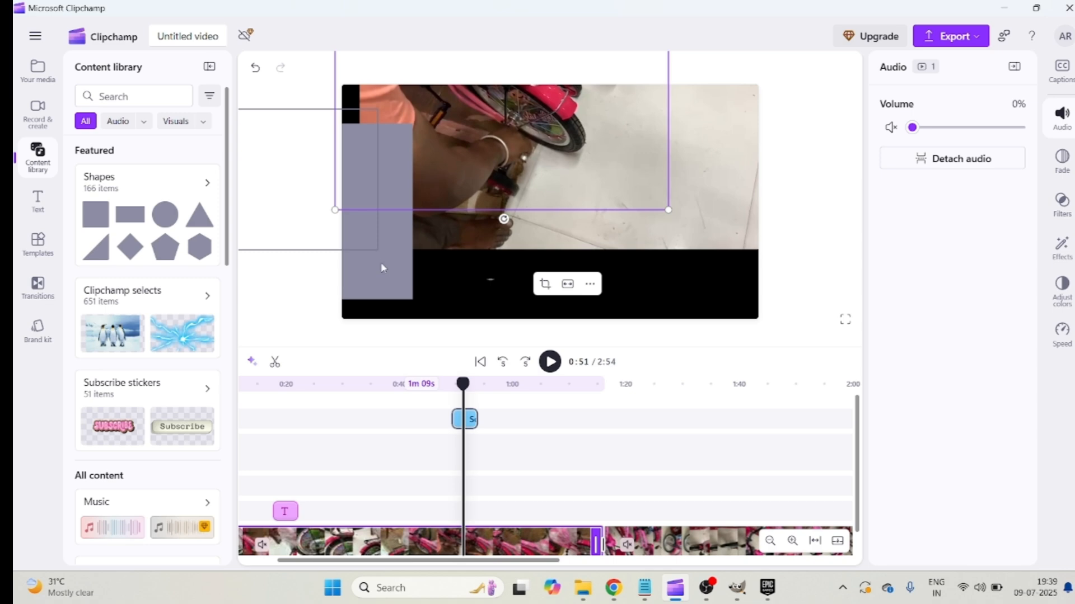
{"action": "key", "text": "ctrl+z"}
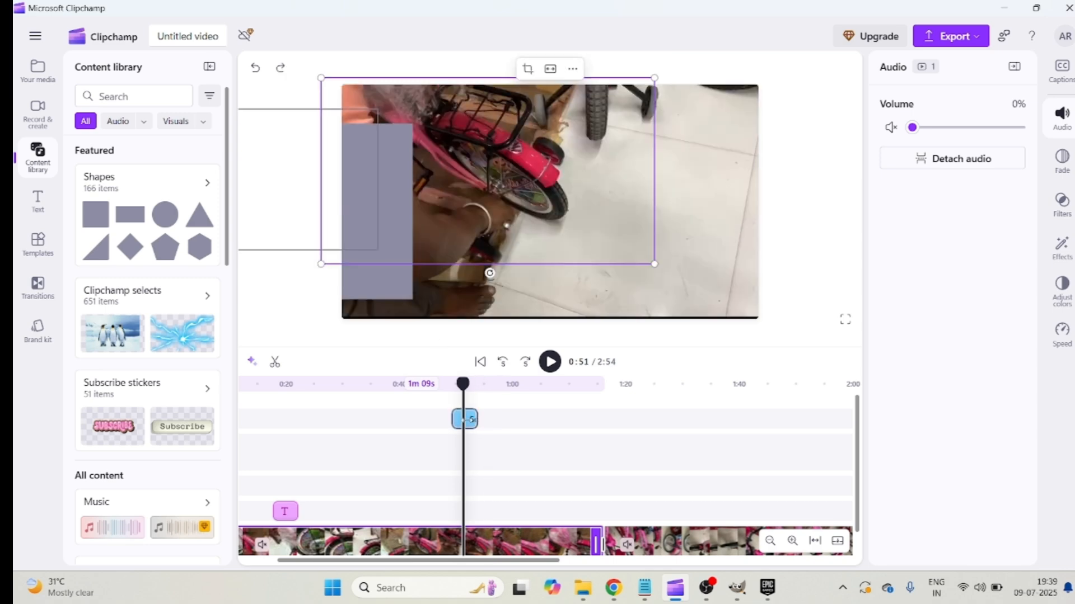
{"action": "left_click", "coordinate": [458, 424]}
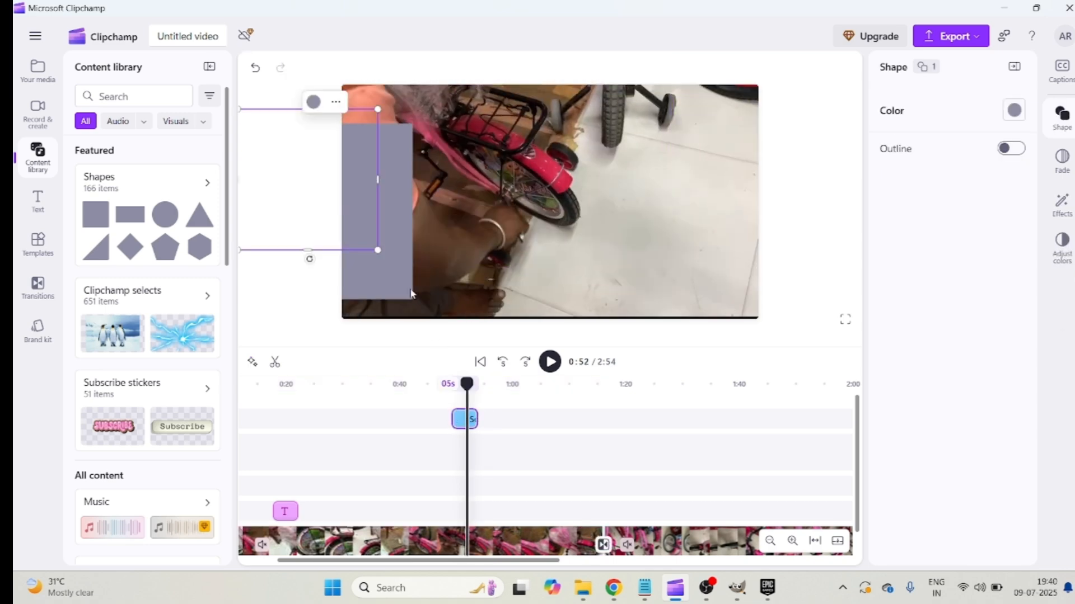
{"action": "left_click_drag", "start_coordinate": [390, 281], "coordinate": [462, 263]}
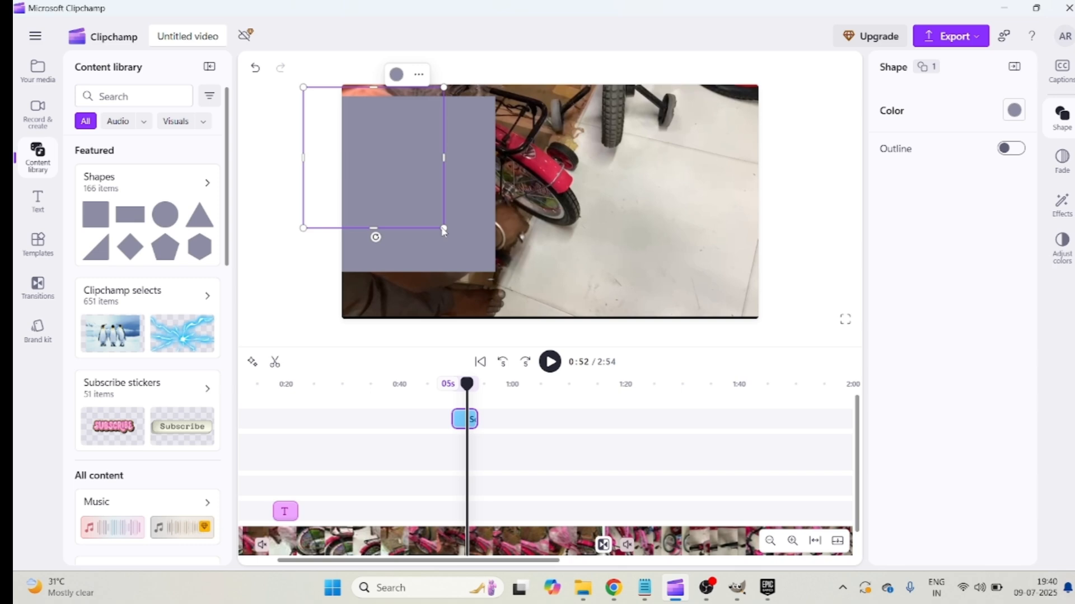
{"action": "left_click_drag", "start_coordinate": [447, 253], "coordinate": [432, 223]}
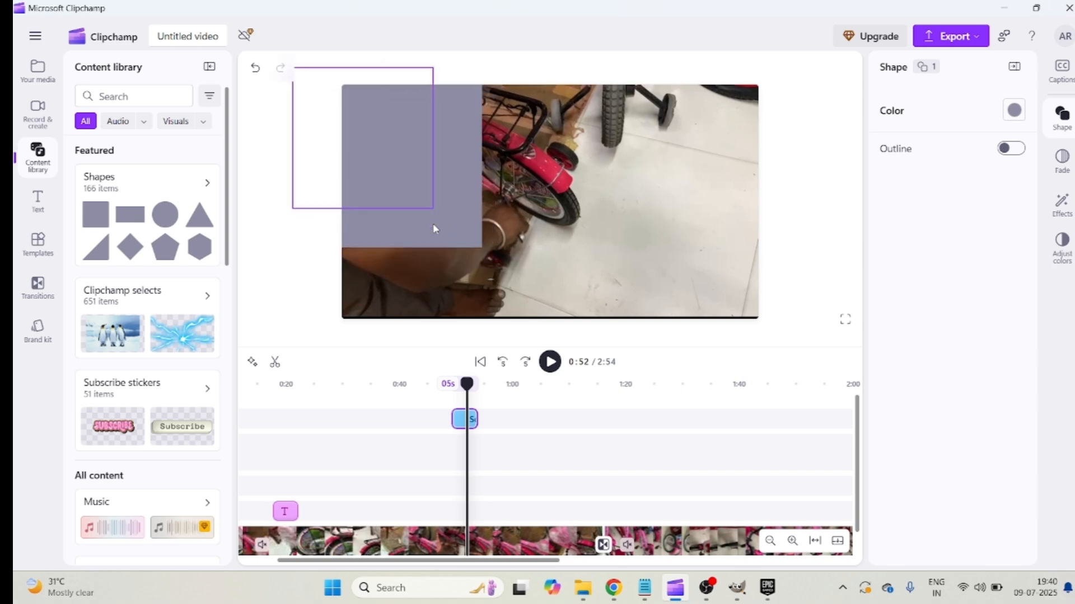
Play the section with the square shape and browse the Annotations and Clipchamp selects collections in the content library
{"action": "left_click_drag", "start_coordinate": [466, 385], "coordinate": [442, 385]}
{"action": "left_click", "coordinate": [549, 363]}
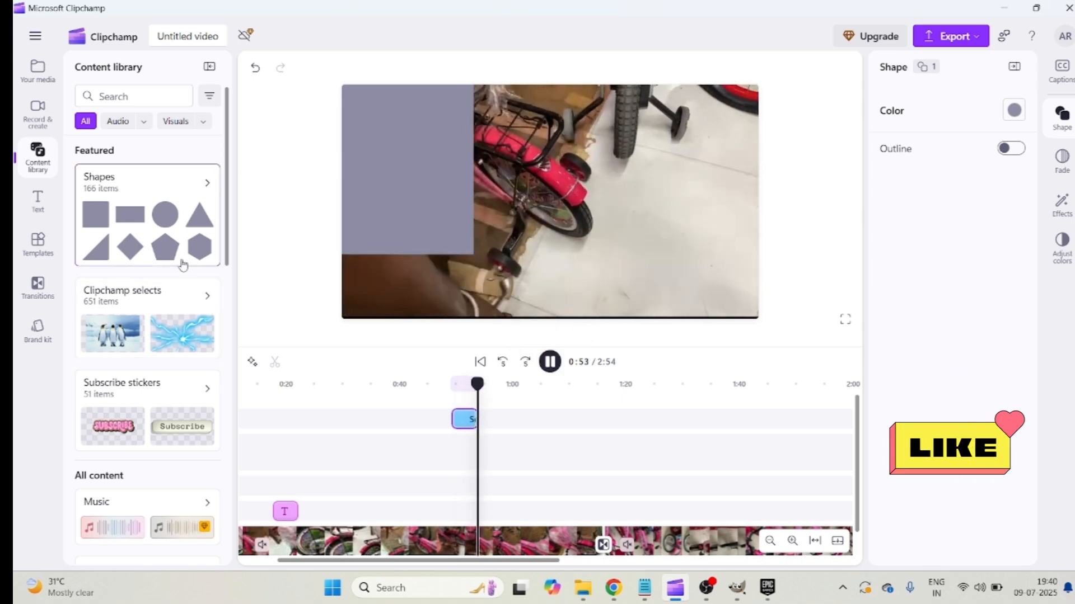
{"action": "scroll", "coordinate": [184, 280], "scroll_direction": "down", "scroll_amount": 10}
{"action": "scroll", "coordinate": [182, 305], "scroll_direction": "up", "scroll_amount": 4}
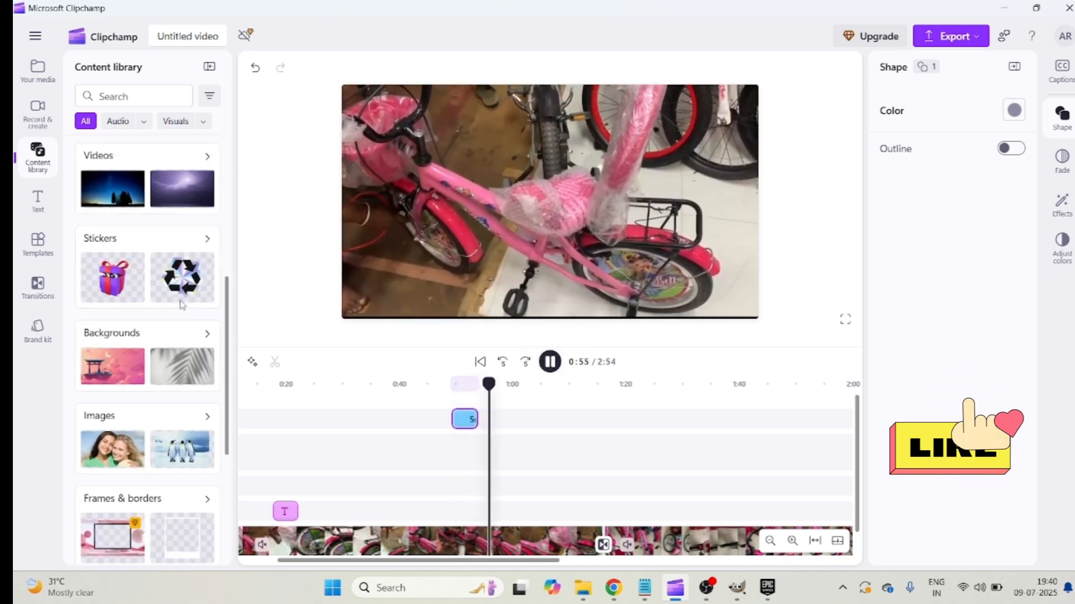
{"action": "scroll", "coordinate": [181, 305], "scroll_direction": "up", "scroll_amount": 3}
{"action": "left_click", "coordinate": [178, 321]}
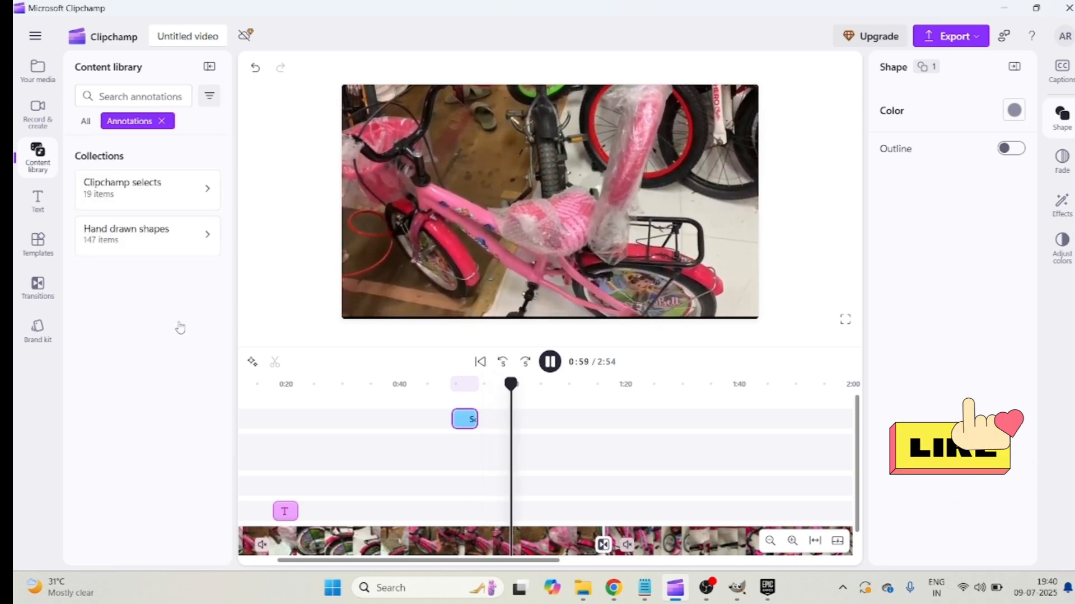
{"action": "left_click", "coordinate": [138, 226]}
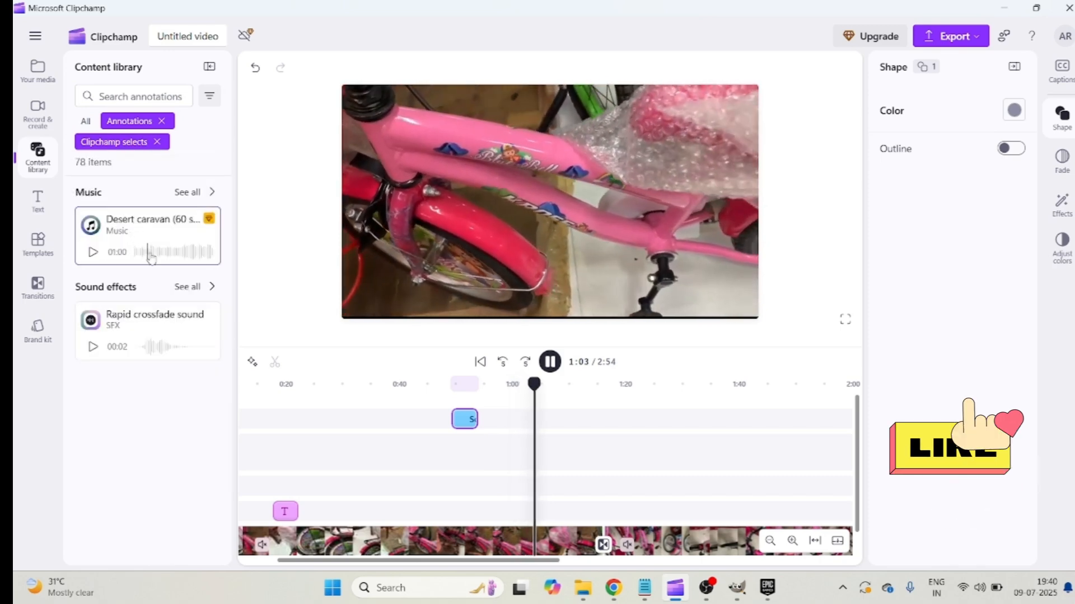
{"action": "left_click", "coordinate": [161, 121]}
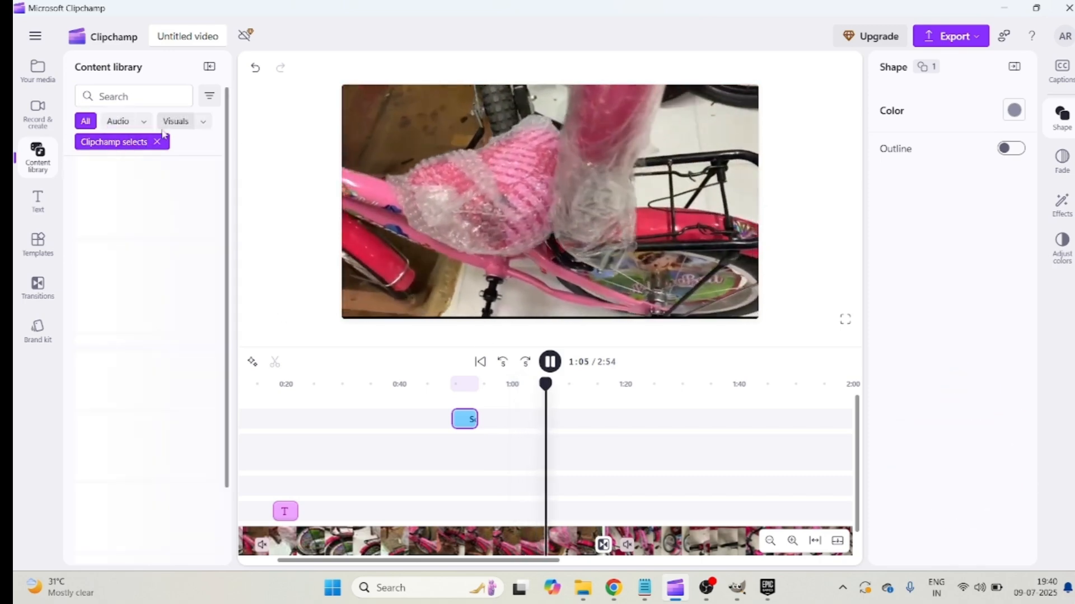
{"action": "left_click", "coordinate": [157, 142]}
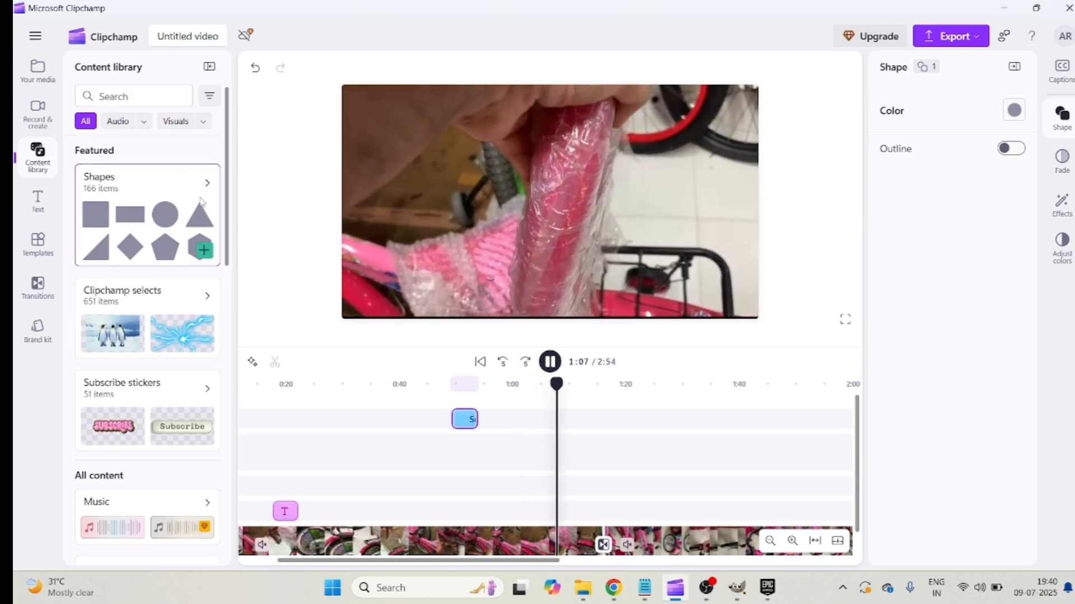
Add the thin line arrow from the Callouts shapes near 1:10 and place it below the bicycle wheel in the frame
{"action": "left_click", "coordinate": [201, 184]}
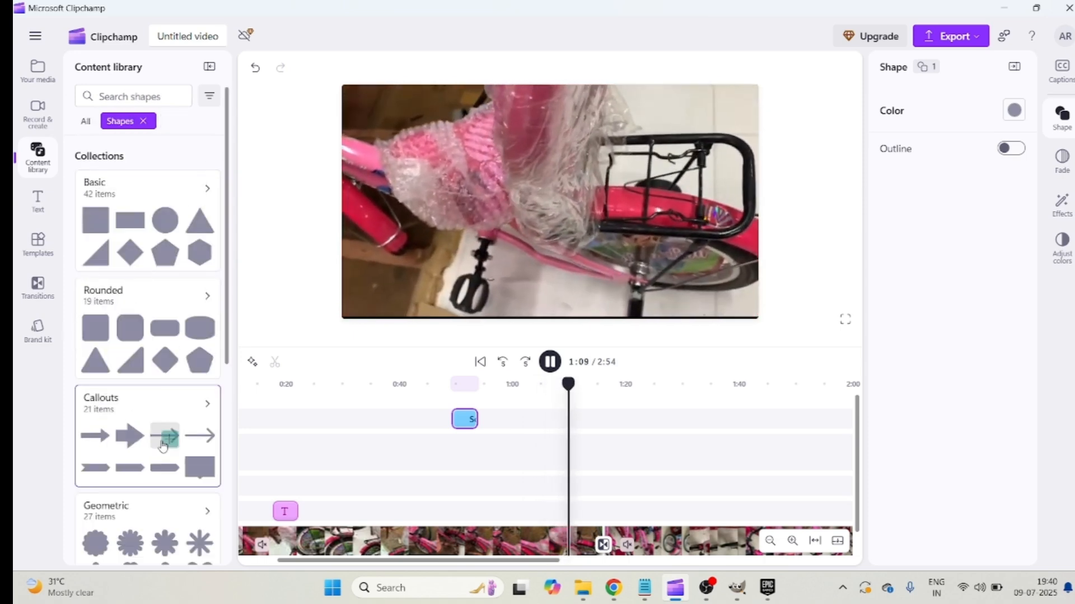
{"action": "left_click", "coordinate": [163, 445]}
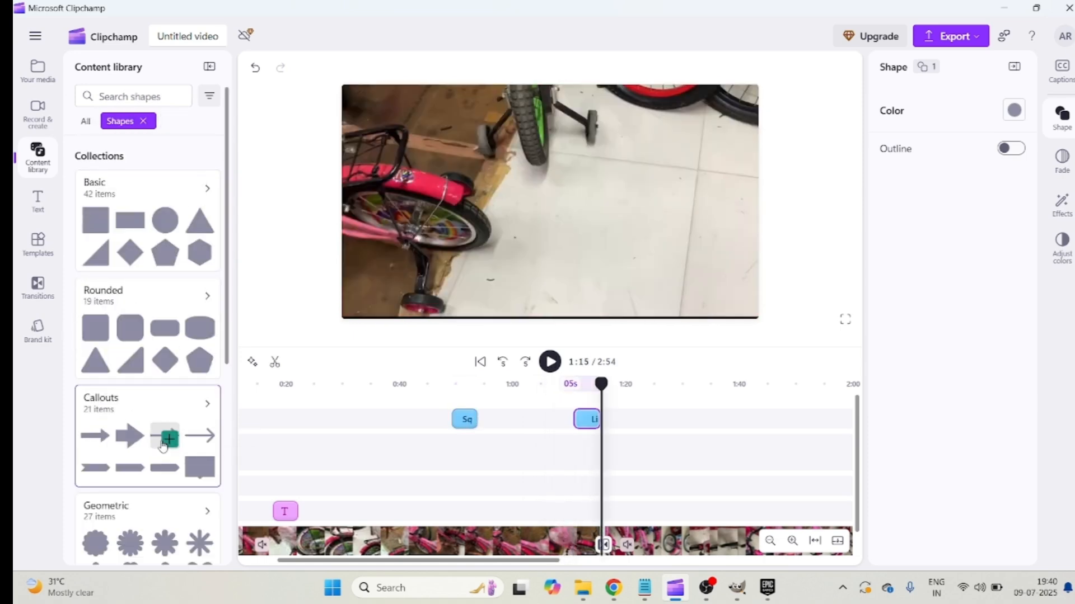
{"action": "left_click", "coordinate": [585, 424]}
{"action": "left_click_drag", "start_coordinate": [495, 173], "coordinate": [564, 259]}
{"action": "left_click_drag", "start_coordinate": [508, 237], "coordinate": [421, 226]}
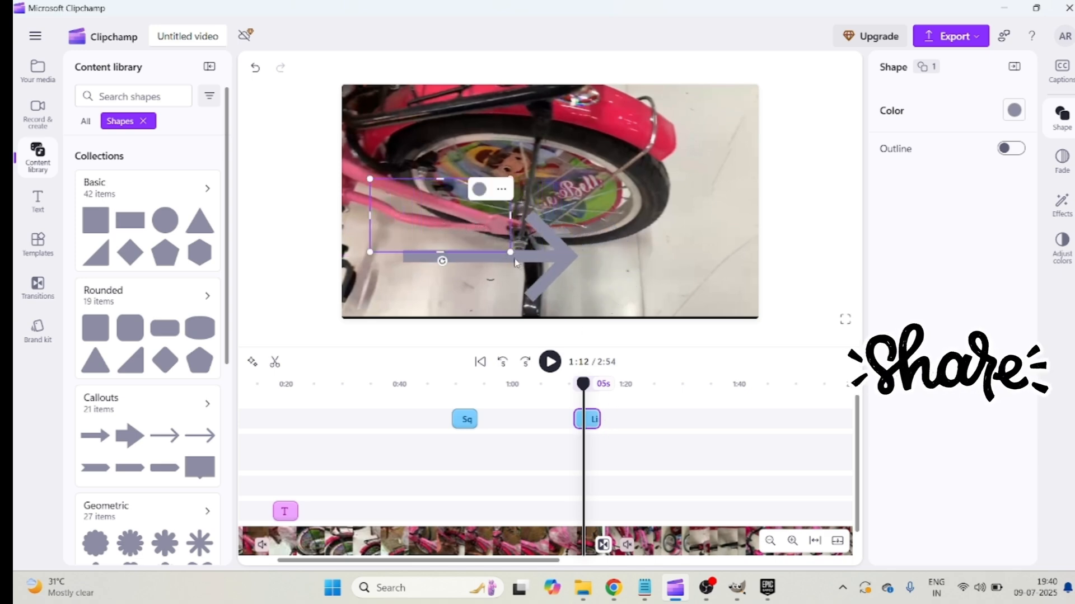
Move the arrow shape up and left in the video frame so its tip reaches the bicycle wheel's hub
{"action": "left_click_drag", "start_coordinate": [499, 208], "coordinate": [490, 258]}
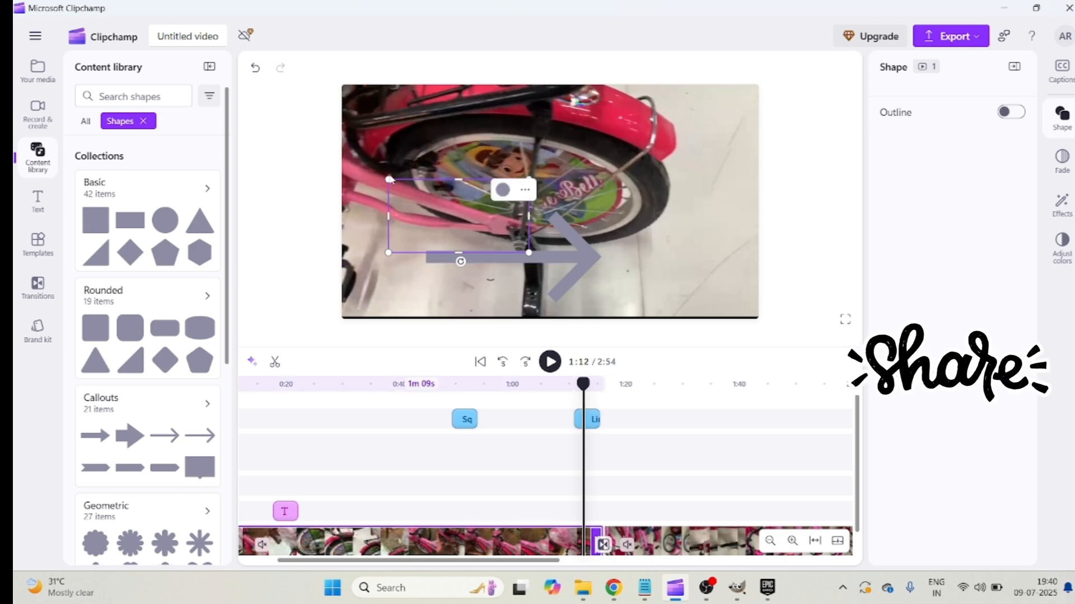
{"action": "left_click", "coordinate": [384, 184]}
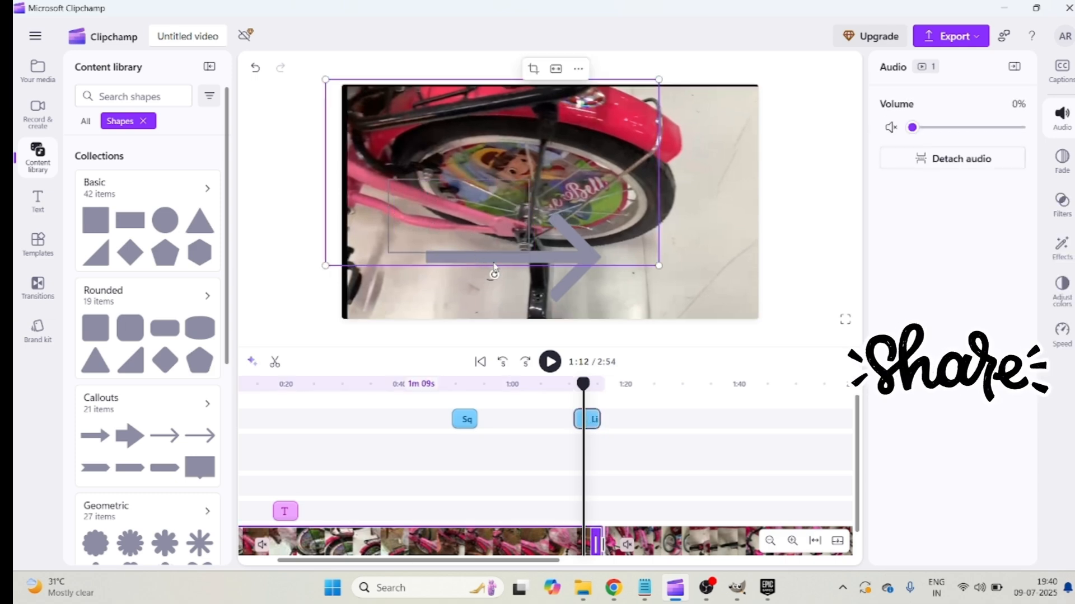
{"action": "left_click", "coordinate": [577, 258]}
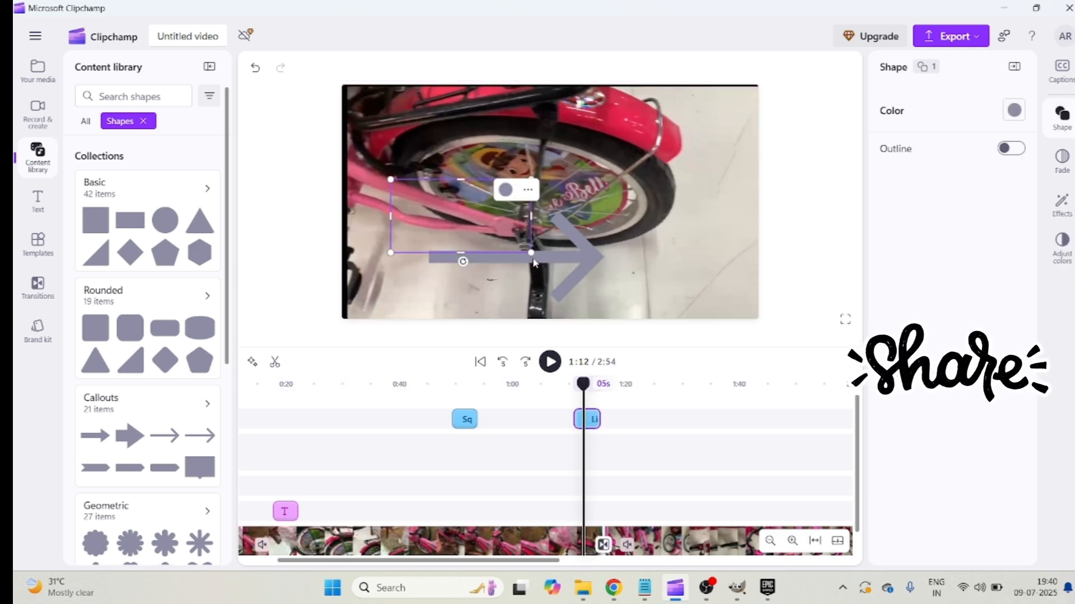
{"action": "left_click_drag", "start_coordinate": [530, 255], "coordinate": [466, 195]}
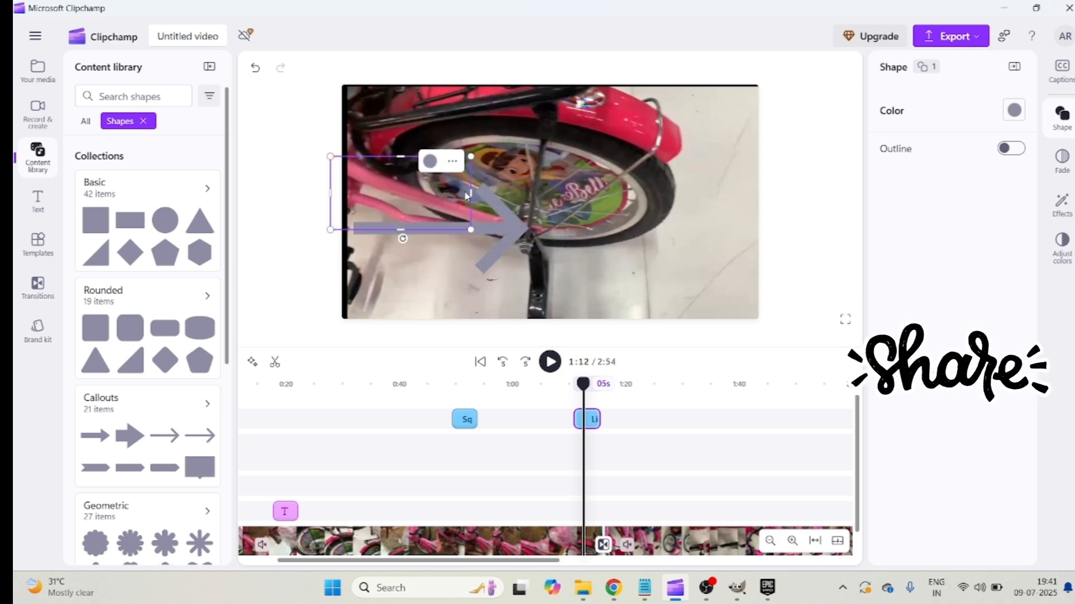
Examine the Order options available for the arrow shape
{"action": "left_click", "coordinate": [454, 162]}
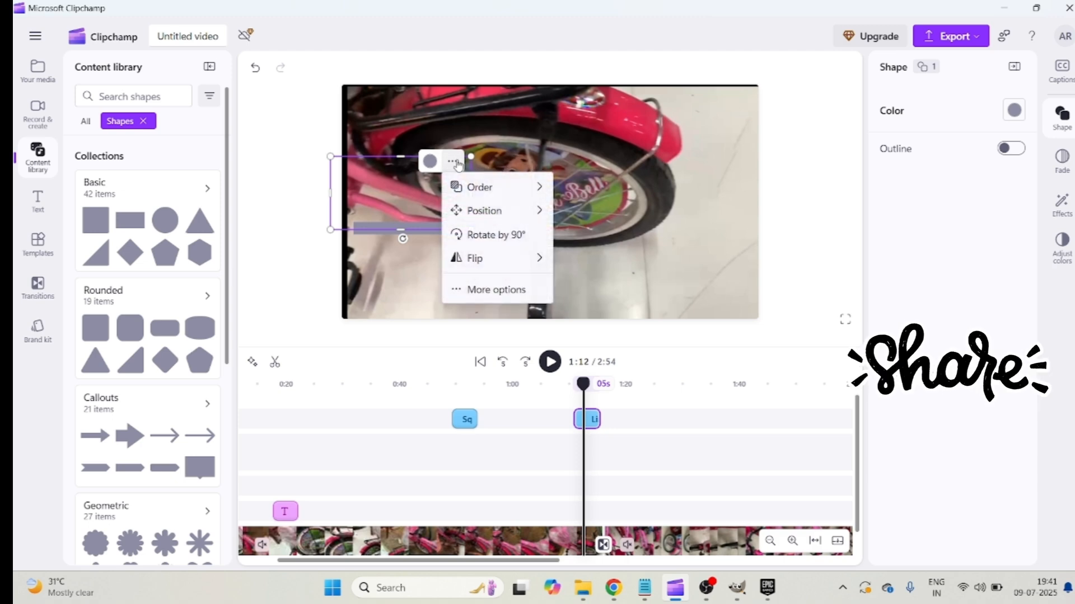
{"action": "mouse_move", "coordinate": [461, 196]}
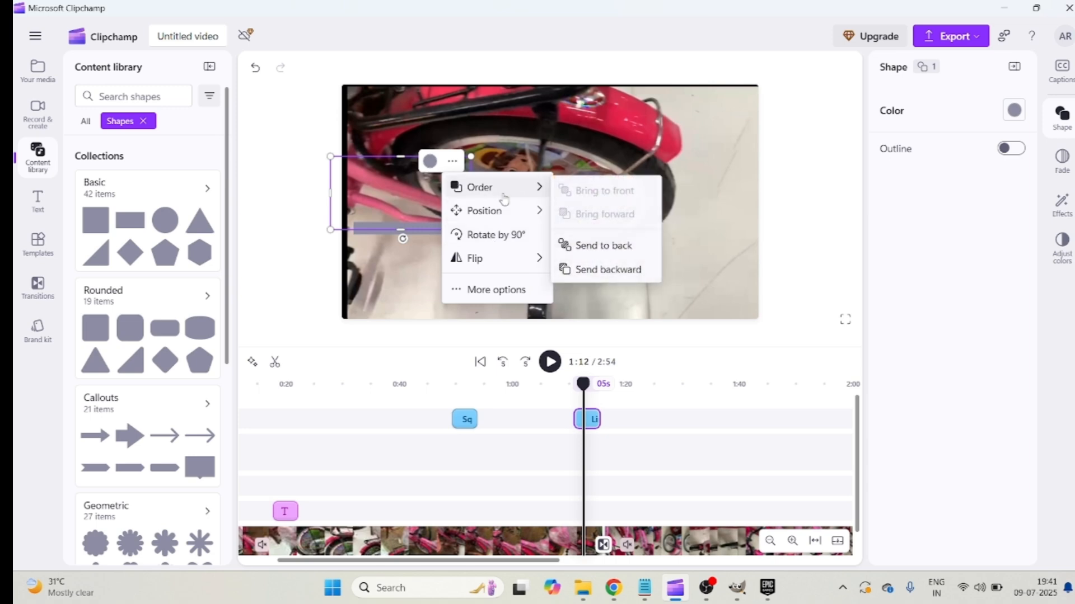
{"action": "left_click", "coordinate": [398, 233]}
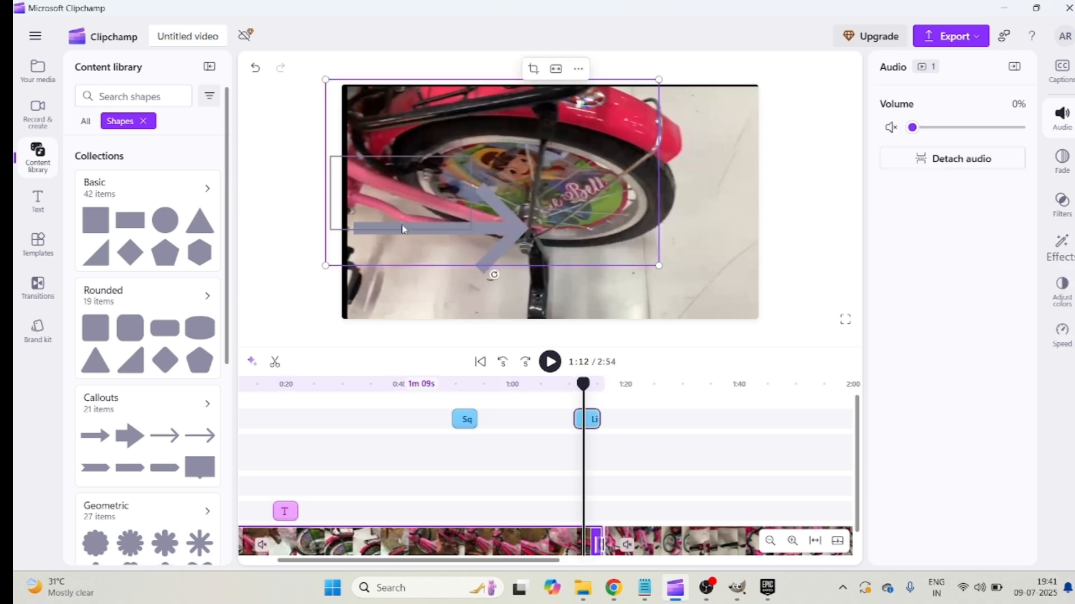
Move the arrow shape to the left edge of the video frame, undoing the accidental shift of the bicycle clip
{"action": "left_click", "coordinate": [501, 235]}
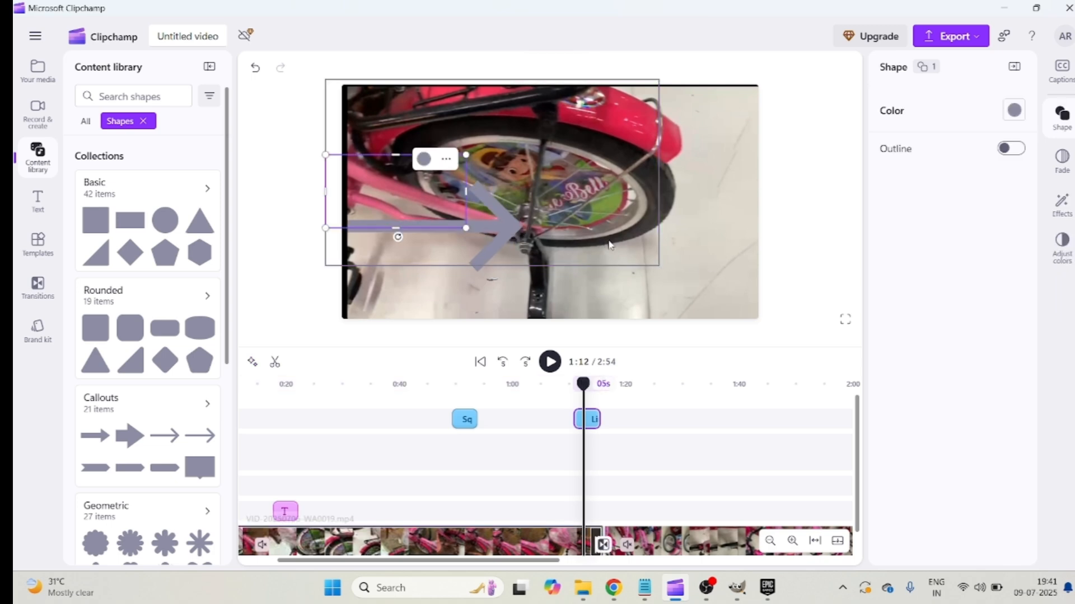
{"action": "left_click", "coordinate": [634, 259]}
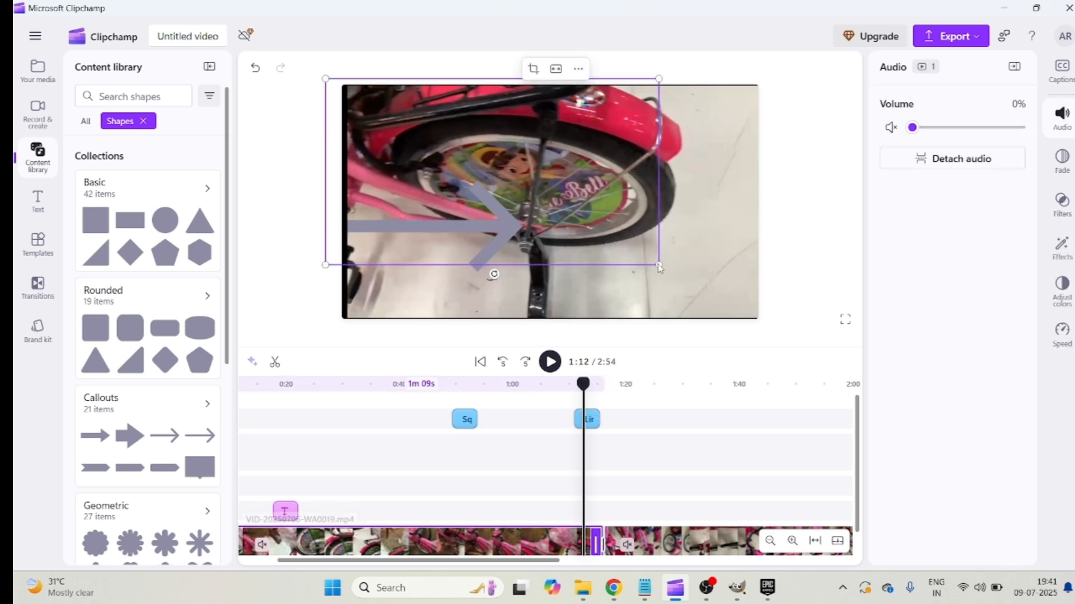
{"action": "left_click_drag", "start_coordinate": [525, 231], "coordinate": [468, 211]}
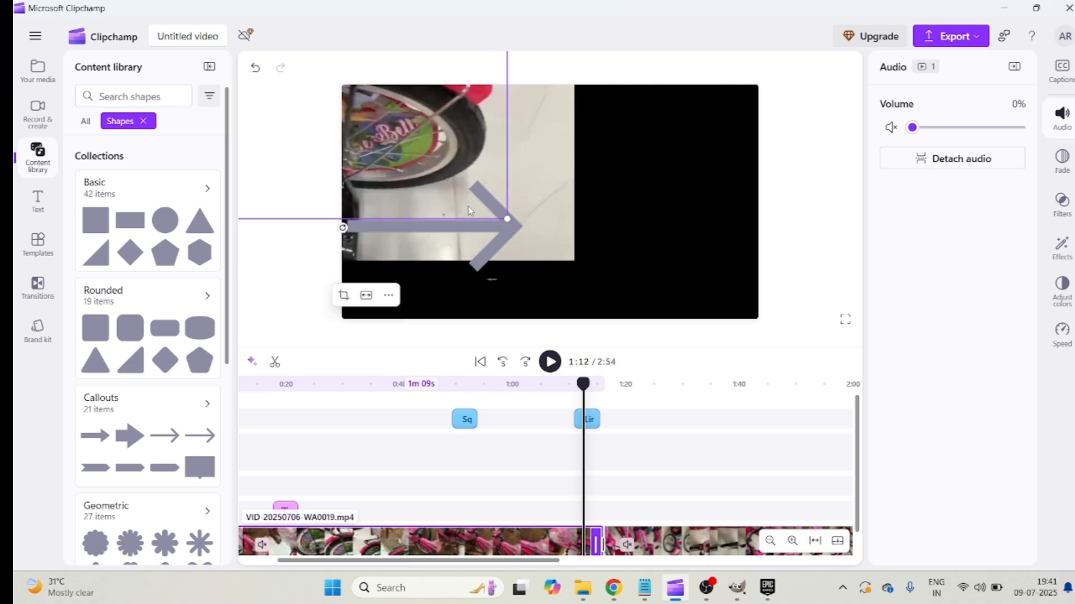
{"action": "key", "text": "ctrl+z"}
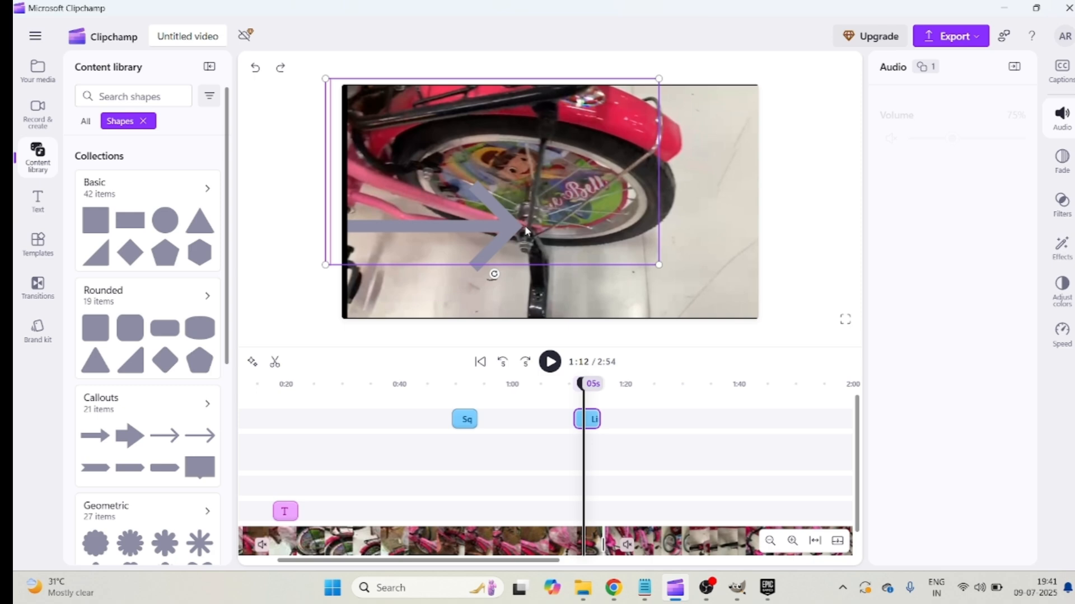
{"action": "left_click", "coordinate": [448, 225]}
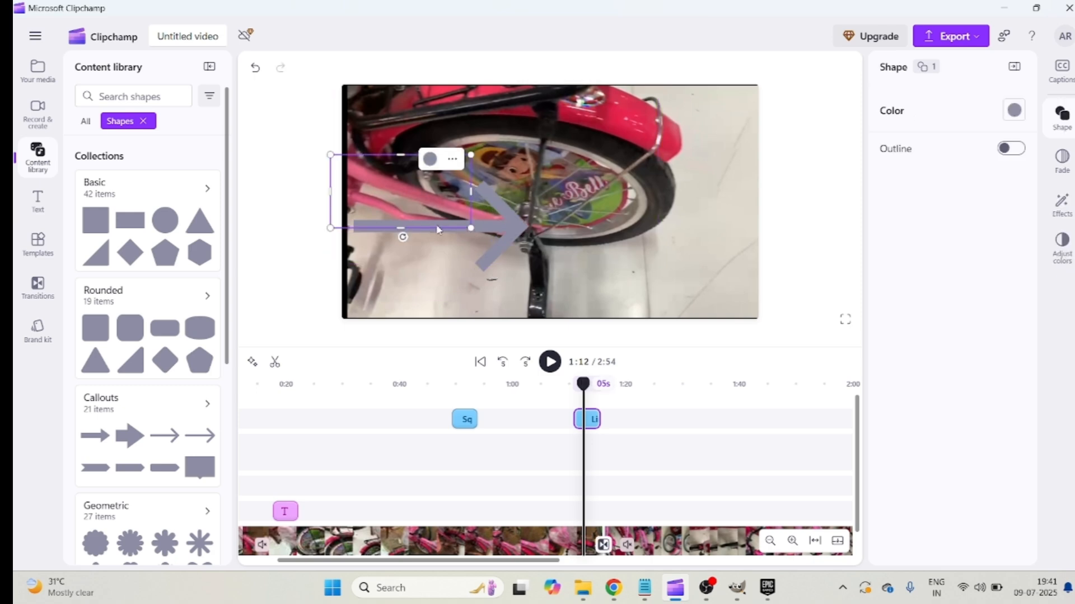
{"action": "left_click_drag", "start_coordinate": [441, 230], "coordinate": [436, 229]}
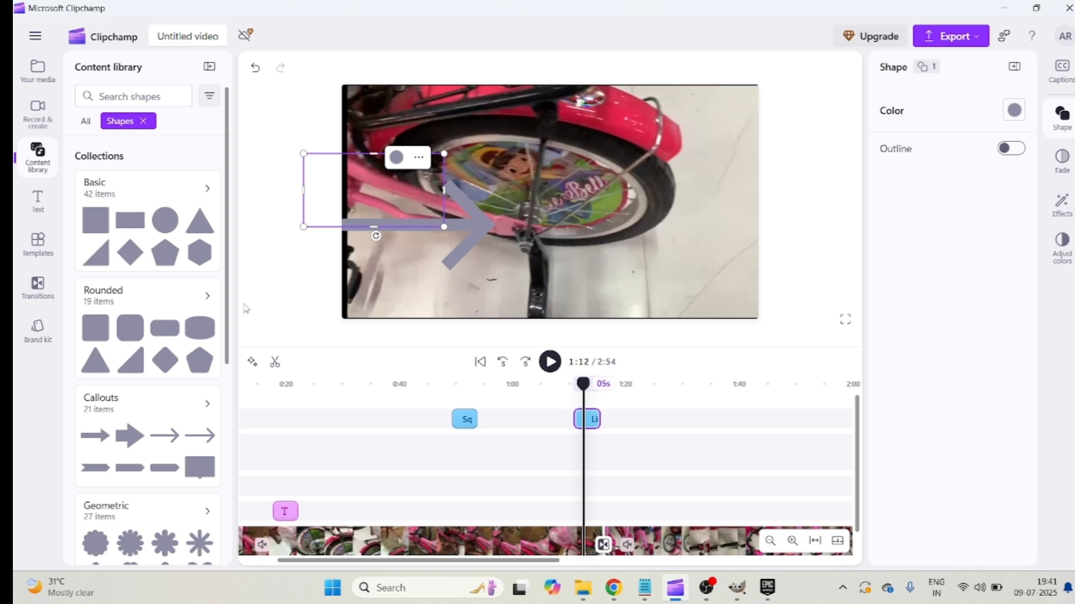
Clear the Shapes filter, search the content library for LIKE and show all matching stickers
{"action": "scroll", "coordinate": [129, 413], "scroll_direction": "down", "scroll_amount": 6}
{"action": "scroll", "coordinate": [130, 412], "scroll_direction": "up", "scroll_amount": 6}
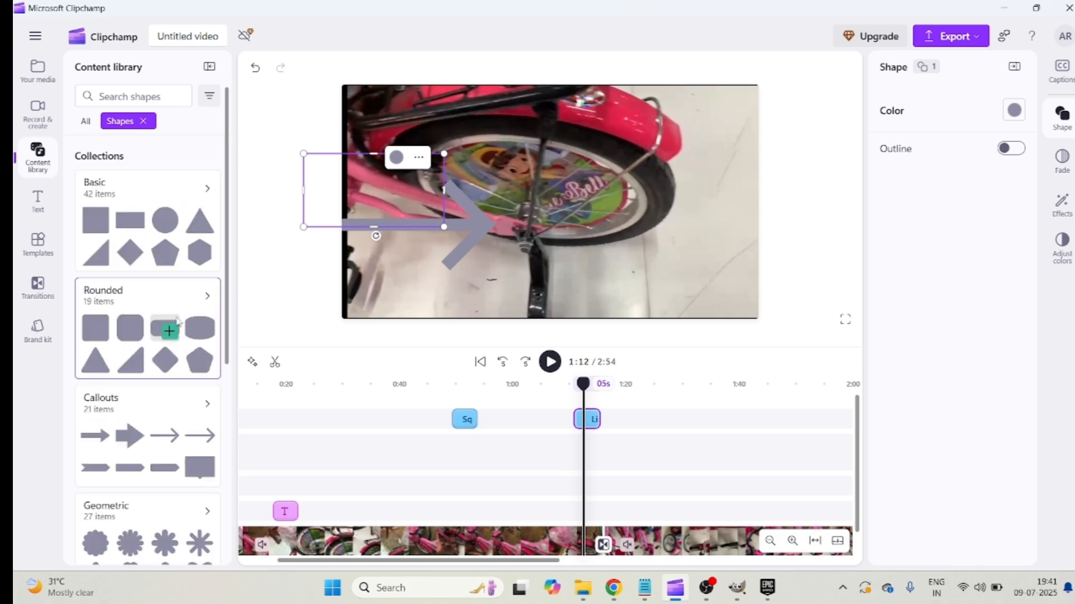
{"action": "left_click", "coordinate": [143, 121]}
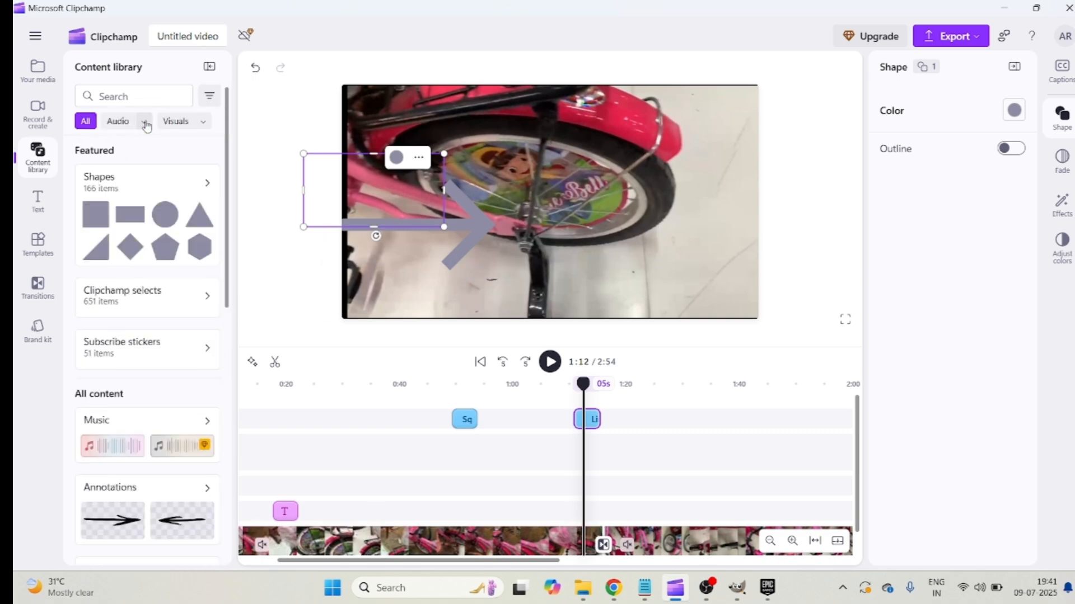
{"action": "left_click", "coordinate": [166, 92]}
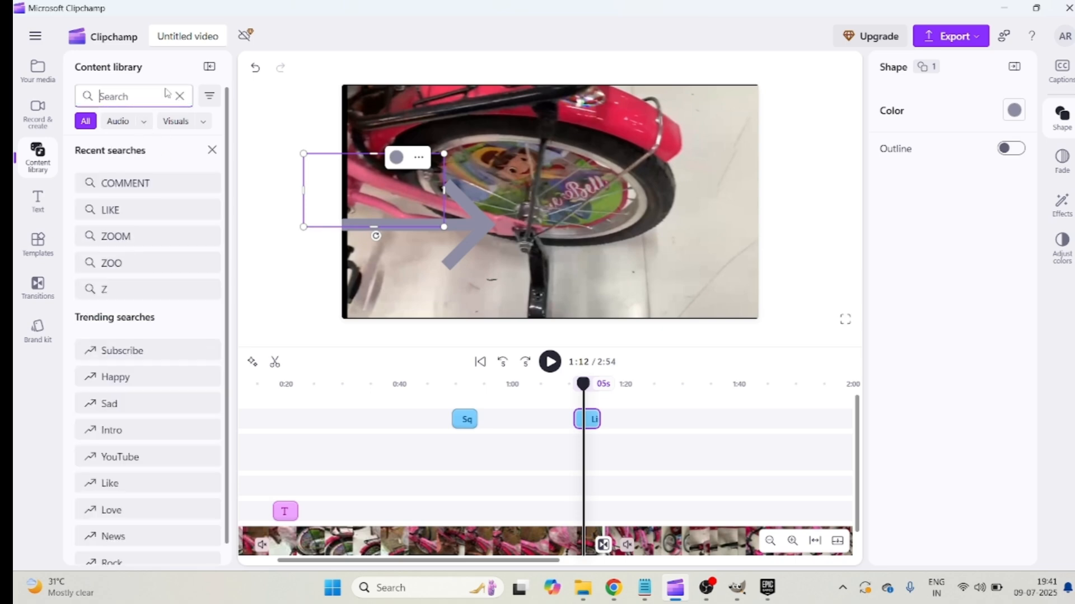
{"action": "left_click", "coordinate": [147, 210]}
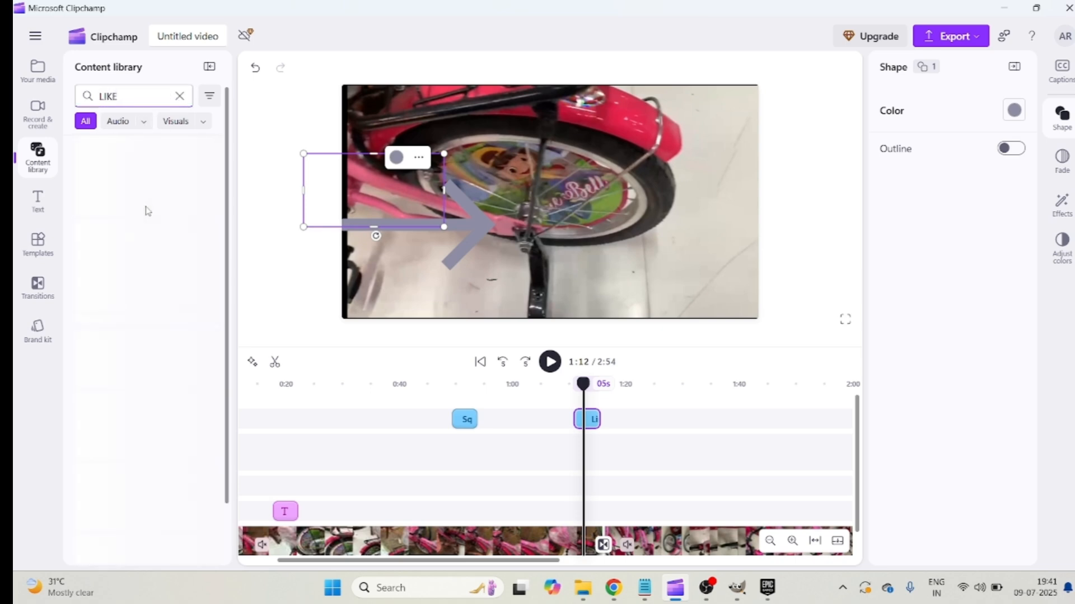
{"action": "scroll", "coordinate": [144, 262], "scroll_direction": "down", "scroll_amount": 5}
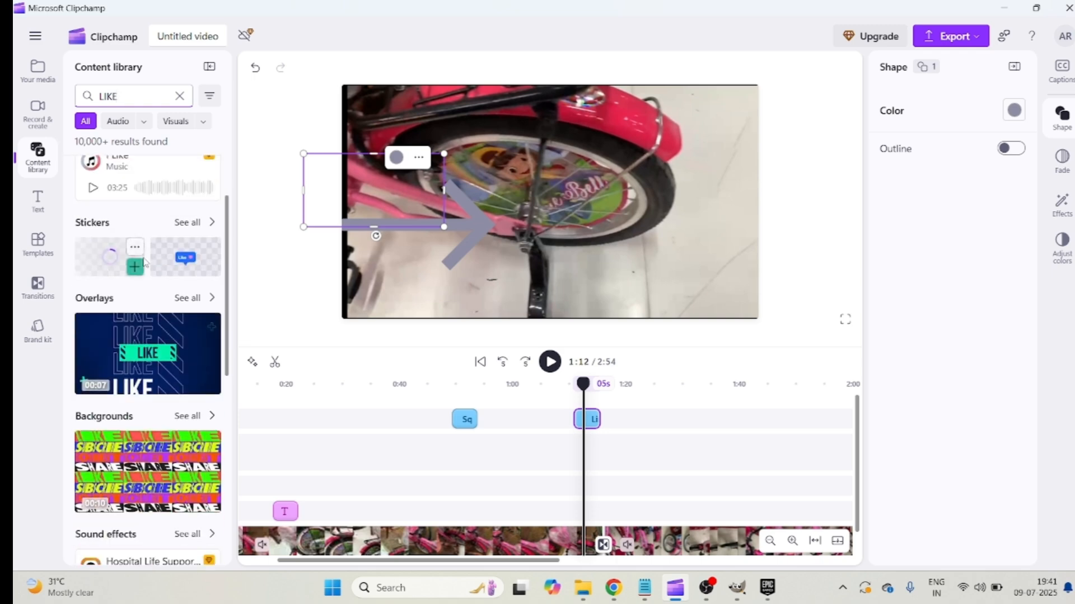
{"action": "scroll", "coordinate": [142, 257], "scroll_direction": "up", "scroll_amount": 4}
{"action": "scroll", "coordinate": [143, 257], "scroll_direction": "down", "scroll_amount": 3}
{"action": "left_click", "coordinate": [188, 294]}
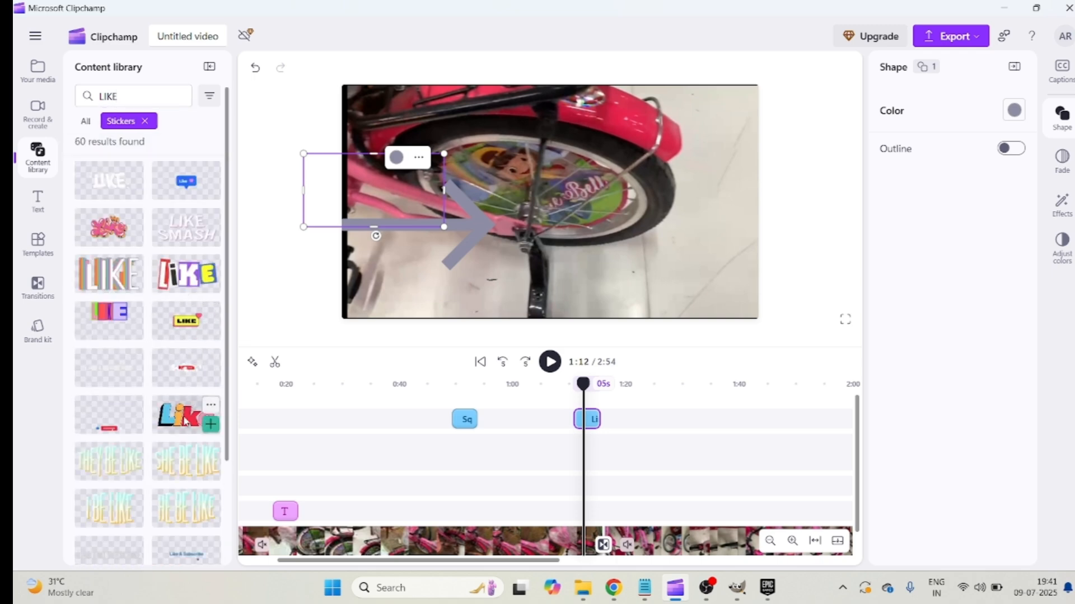
Add the White Like button click sticker at 1:12 and extend its duration to 32 seconds
{"action": "scroll", "coordinate": [157, 430], "scroll_direction": "down", "scroll_amount": 2}
{"action": "scroll", "coordinate": [157, 430], "scroll_direction": "down", "scroll_amount": 1}
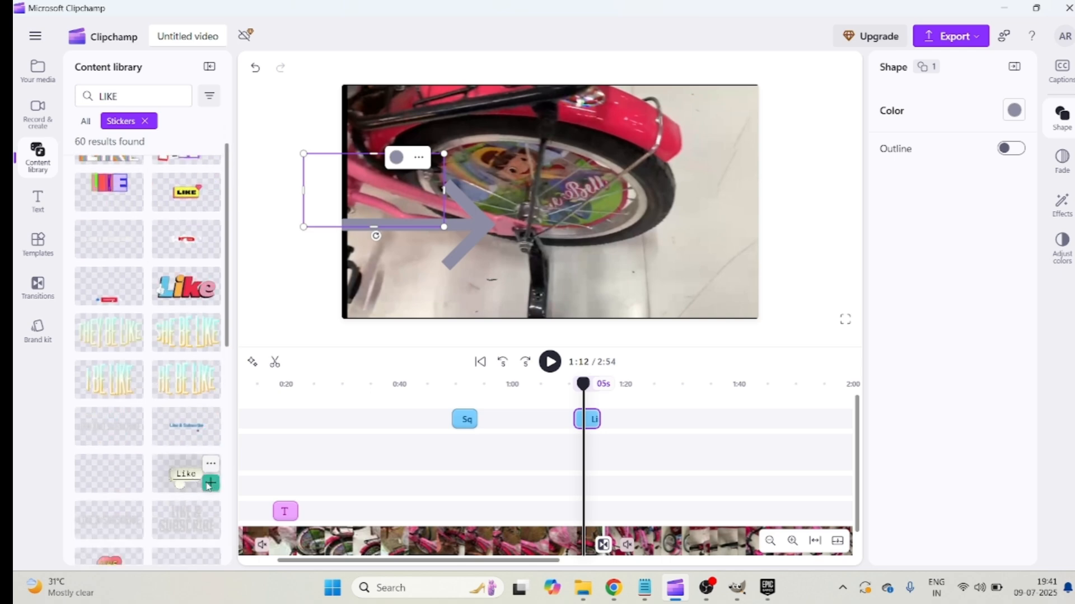
{"action": "left_click", "coordinate": [212, 482]}
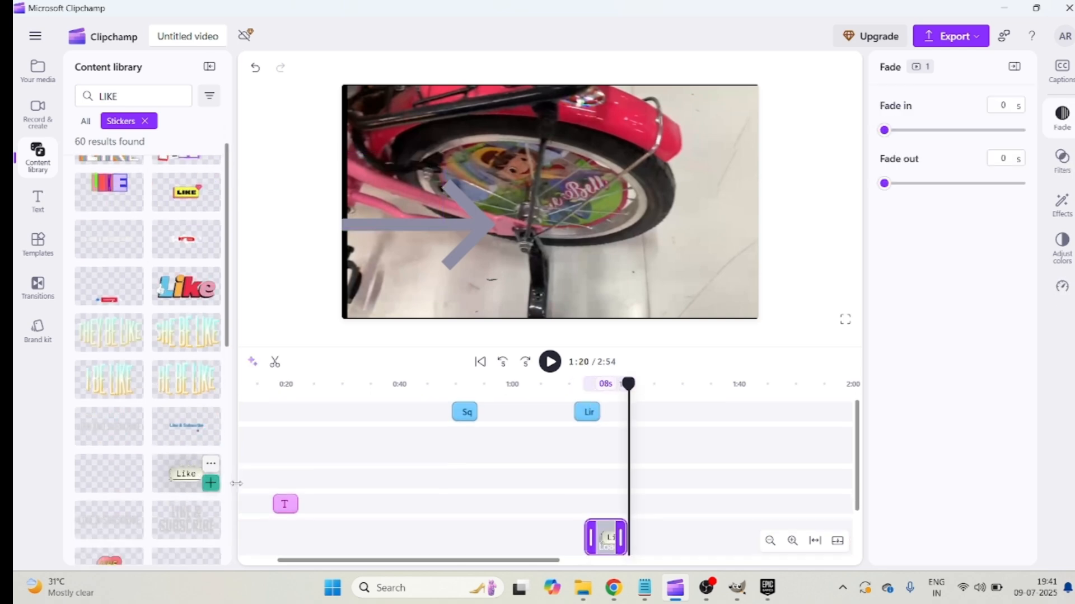
{"action": "scroll", "coordinate": [609, 497], "scroll_direction": "down", "scroll_amount": 1}
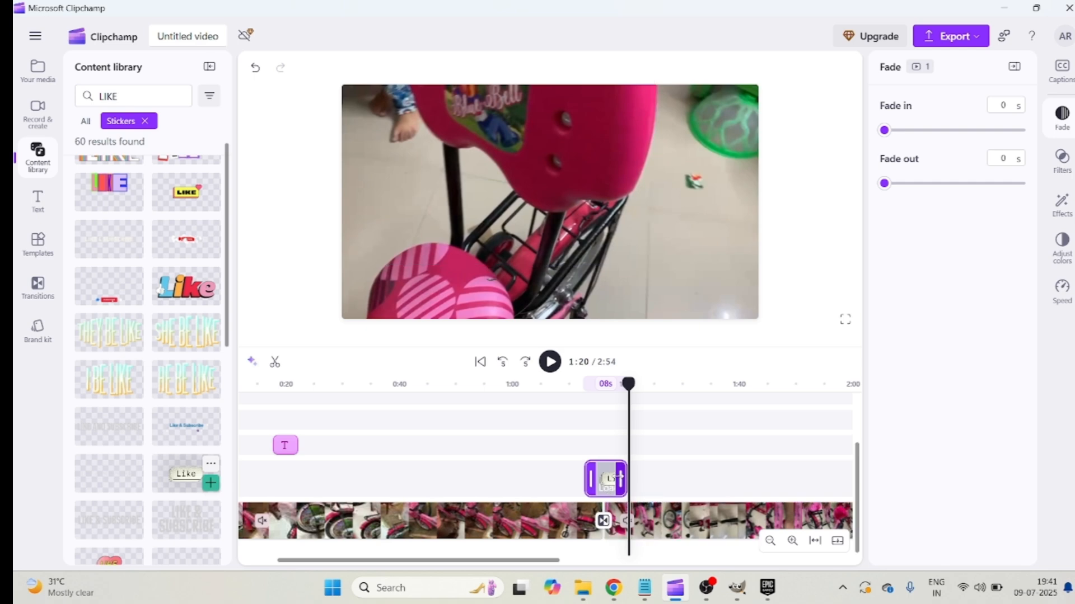
{"action": "left_click_drag", "start_coordinate": [706, 472], "coordinate": [763, 479]}
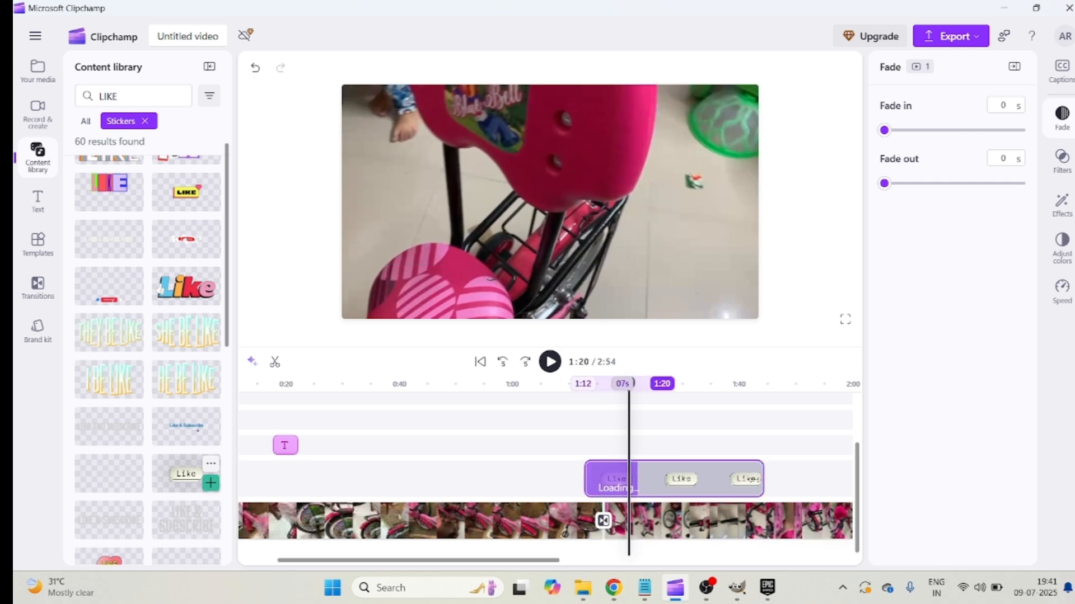
Move the White Like button click sticker to the right side of the video frame and play the section where it appears
{"action": "left_click", "coordinate": [622, 473]}
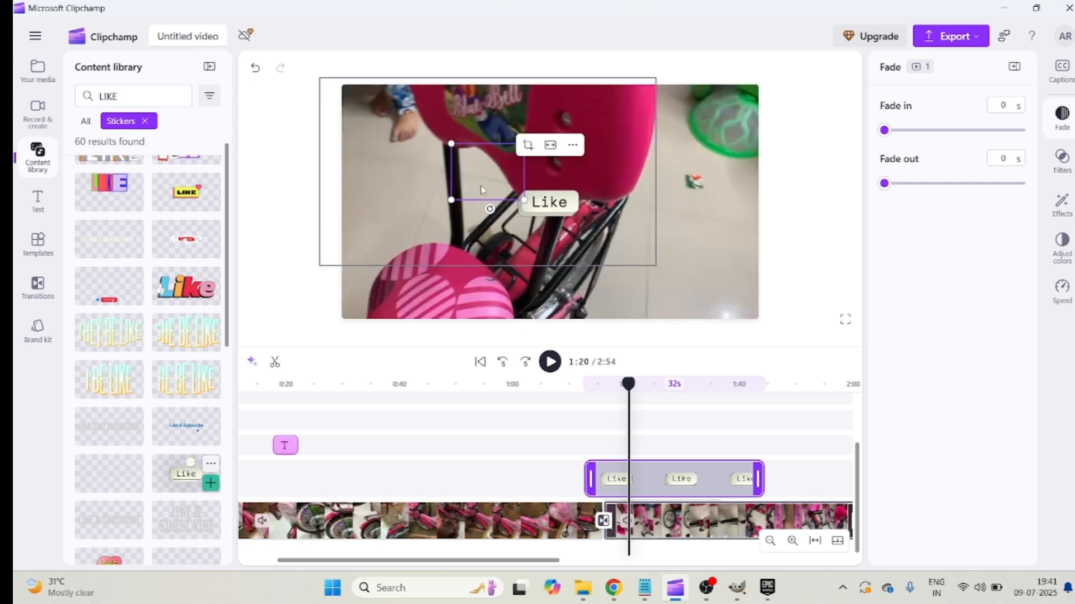
{"action": "left_click", "coordinate": [569, 208]}
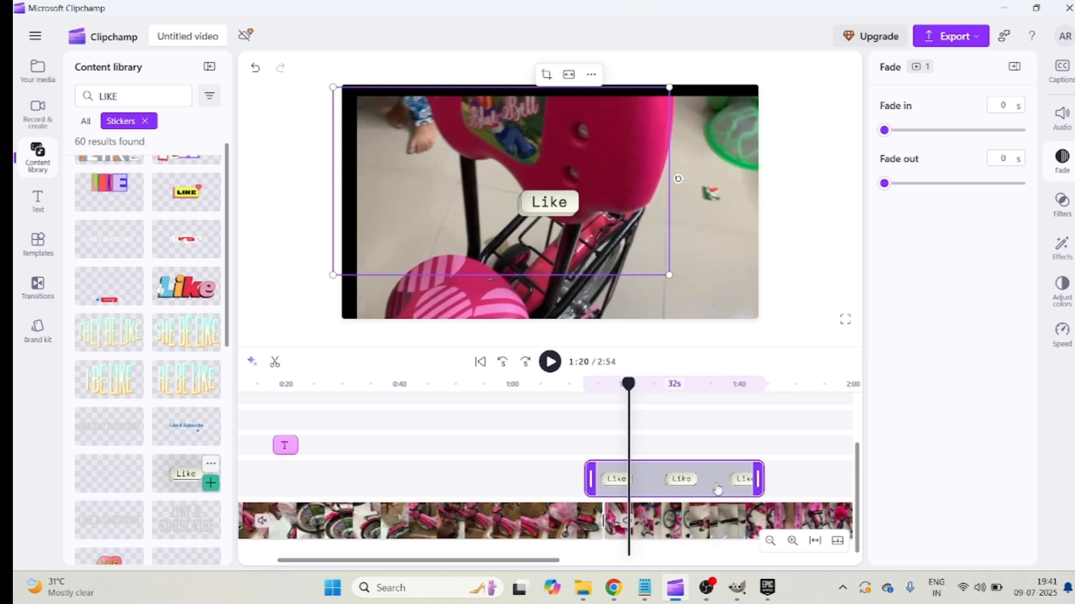
{"action": "left_click", "coordinate": [555, 226]}
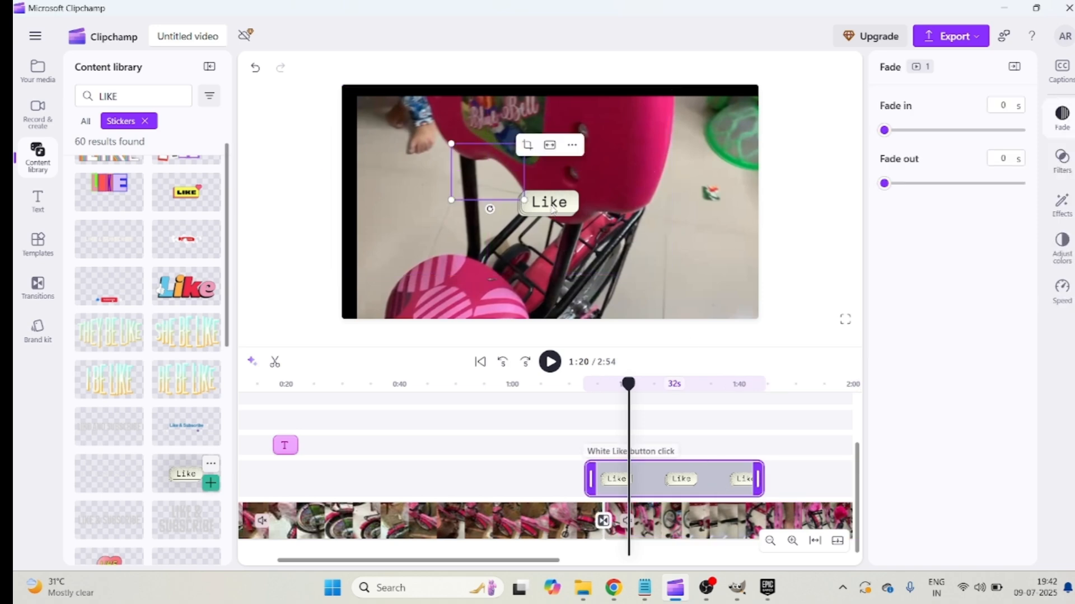
{"action": "left_click_drag", "start_coordinate": [616, 224], "coordinate": [730, 237]}
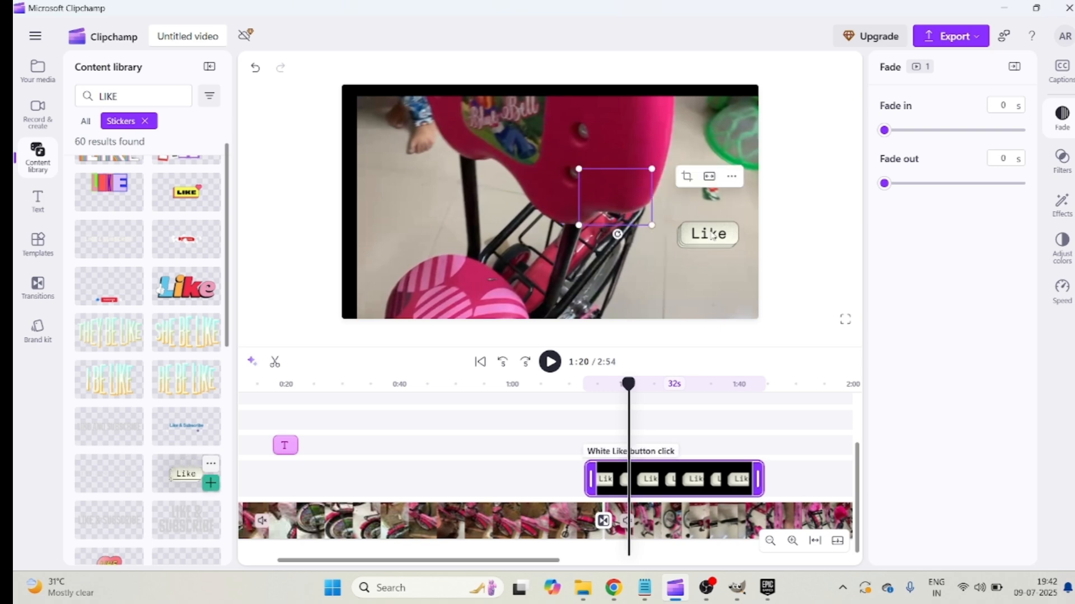
{"action": "left_click_drag", "start_coordinate": [627, 384], "coordinate": [575, 406]}
{"action": "left_click", "coordinate": [549, 362]}
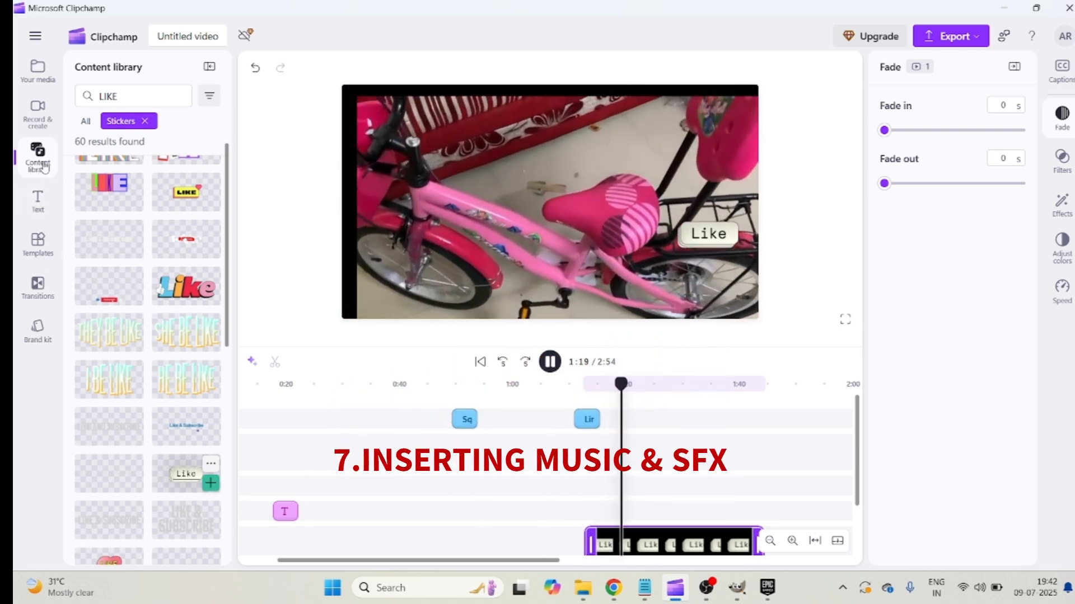
Clear the LIKE sticker search and open the Exclusive to Clipchamp music collection in the content library
{"action": "left_click", "coordinate": [120, 122]}
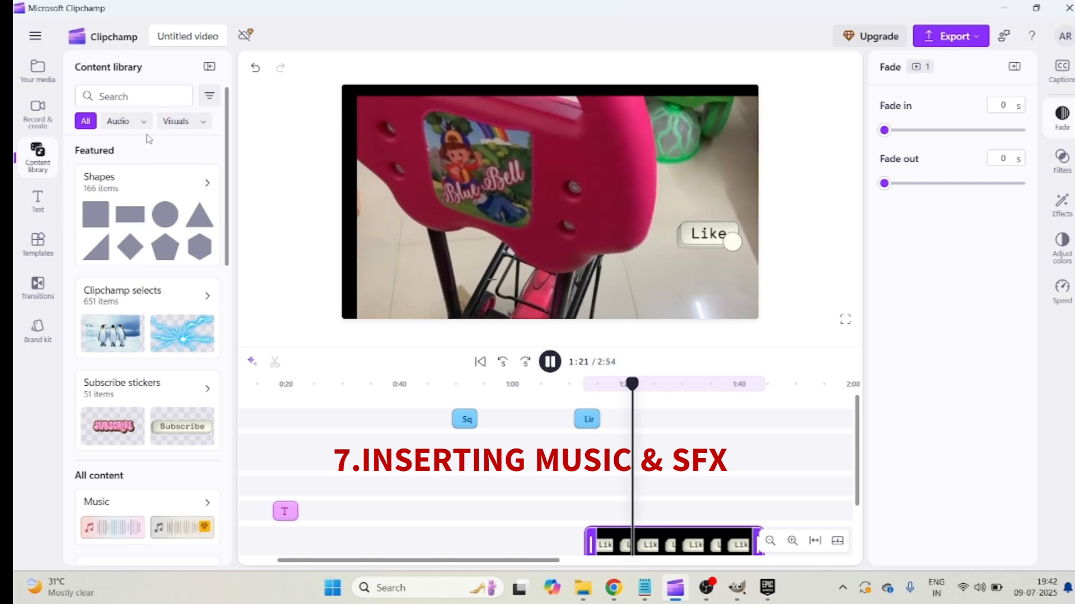
{"action": "scroll", "coordinate": [630, 450], "scroll_direction": "down", "scroll_amount": 2}
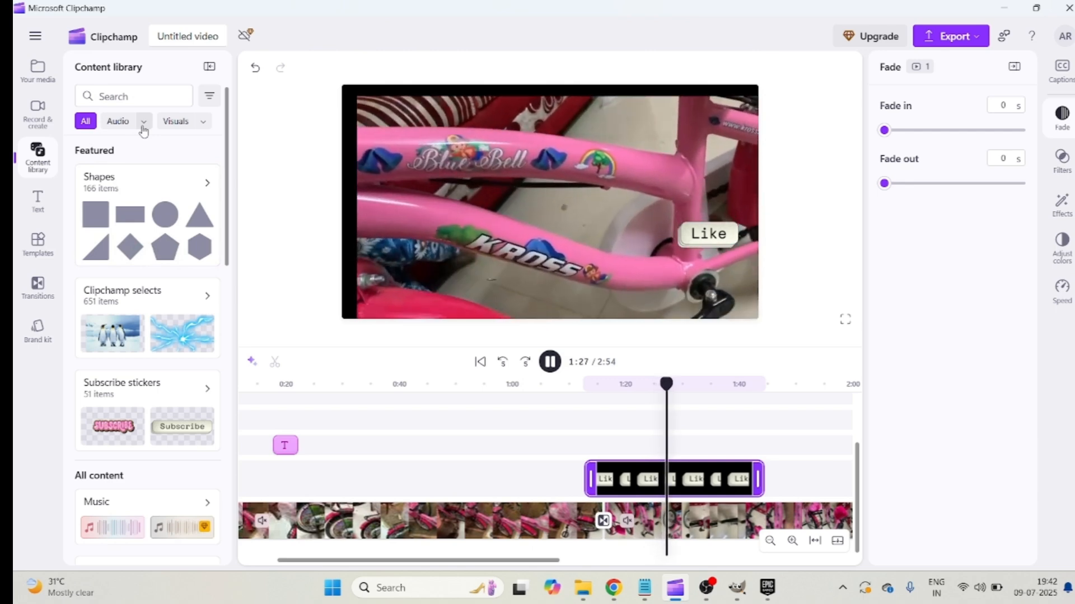
{"action": "left_click", "coordinate": [144, 122]}
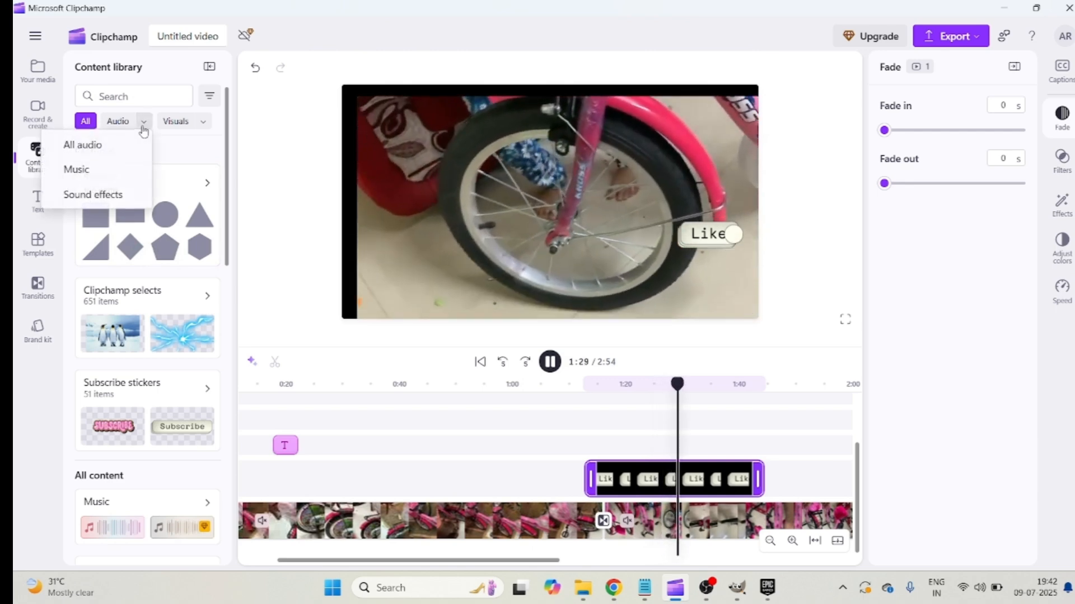
{"action": "left_click", "coordinate": [117, 146]}
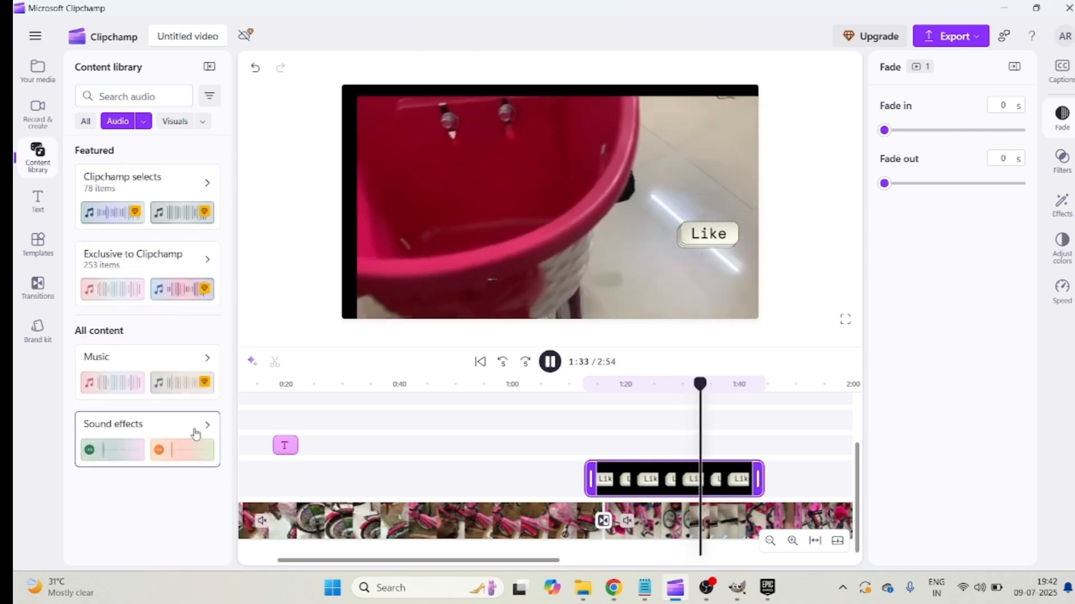
{"action": "left_click", "coordinate": [204, 362]}
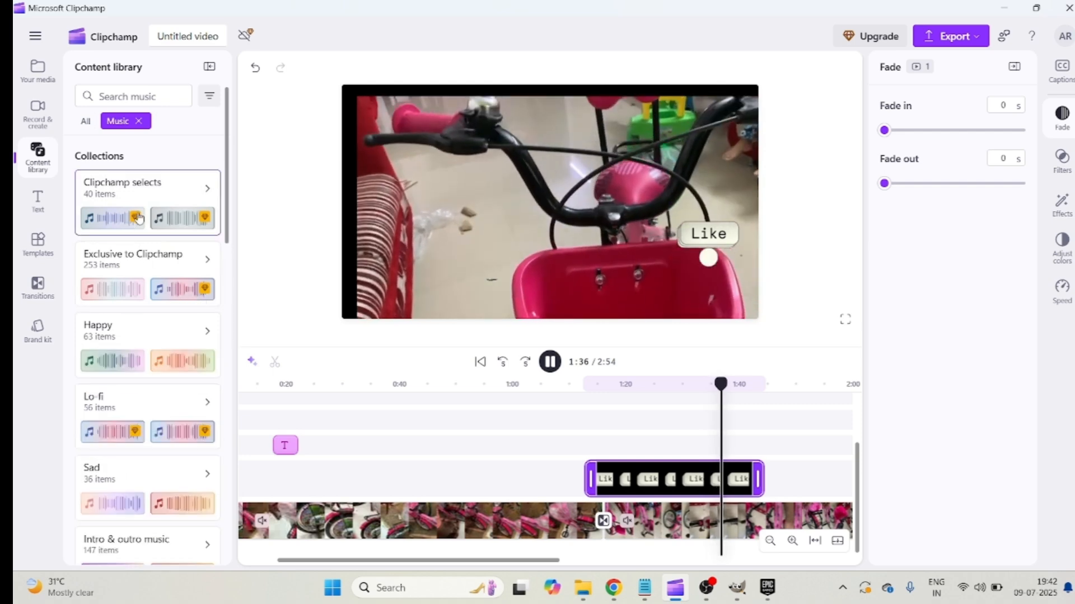
{"action": "left_click", "coordinate": [127, 295]}
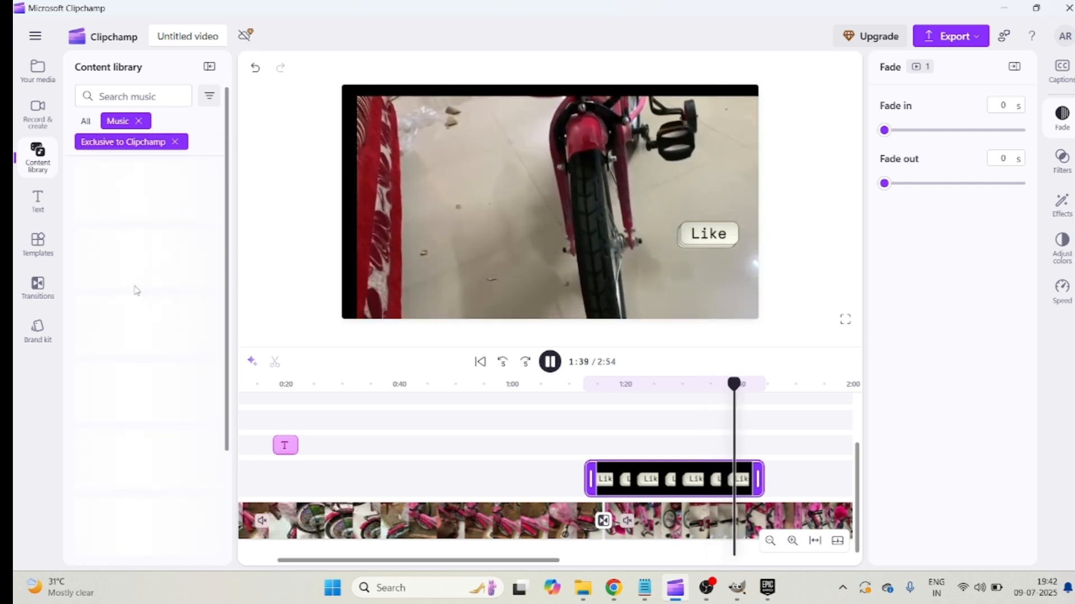
Add the Don't be scared music track to the timeline at 1:41 and play its beginning
{"action": "mouse_move", "coordinate": [206, 227]}
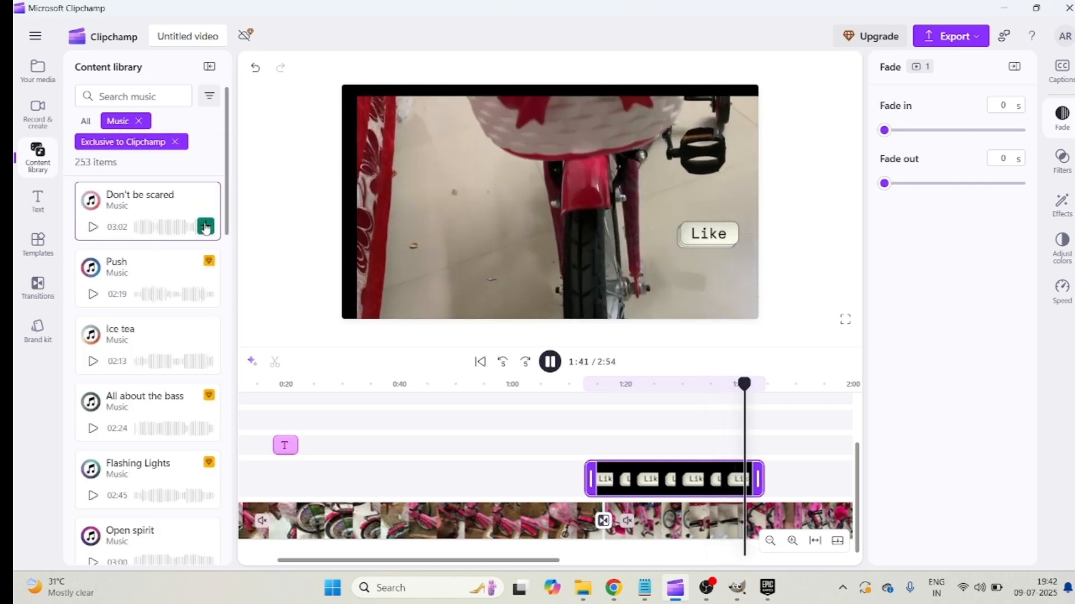
{"action": "left_click", "coordinate": [205, 226]}
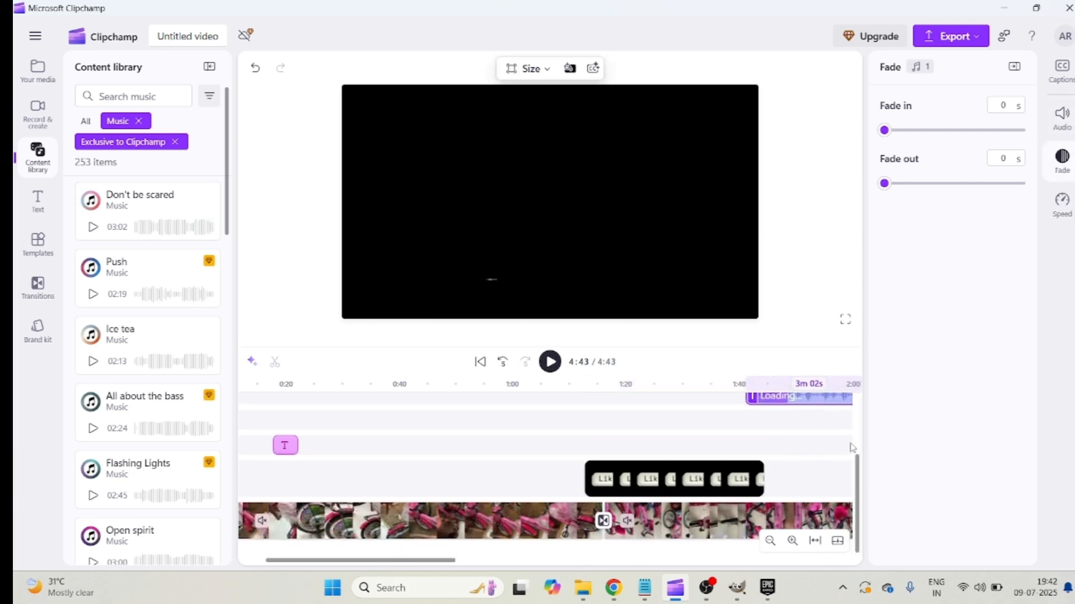
{"action": "scroll", "coordinate": [856, 484], "scroll_direction": "up", "scroll_amount": 2}
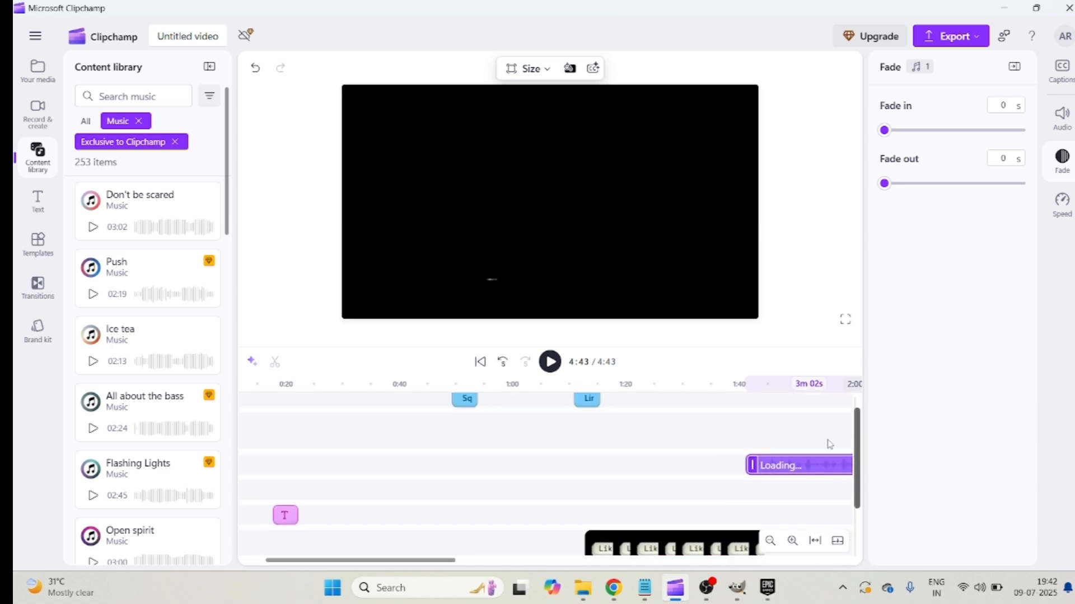
{"action": "left_click", "coordinate": [744, 469]}
{"action": "left_click", "coordinate": [551, 362]}
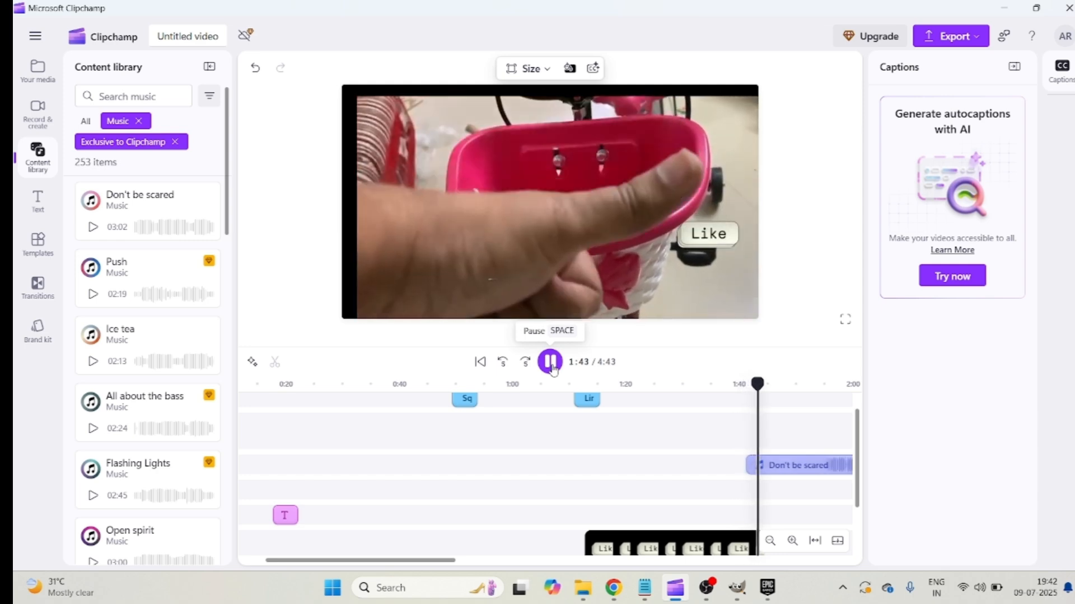
{"action": "left_click", "coordinate": [551, 363]}
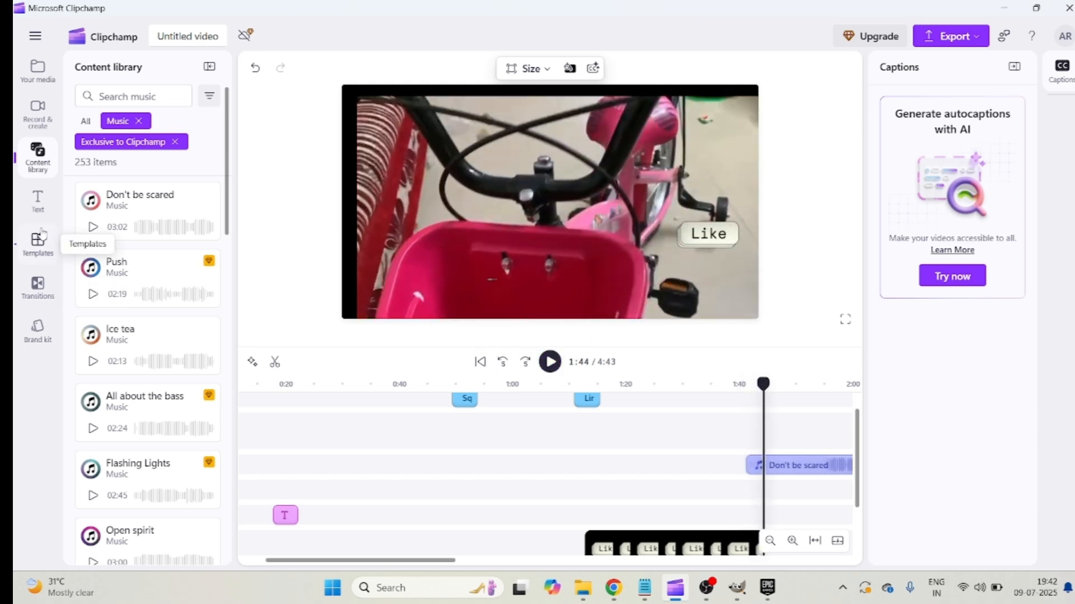
Clear the Music and Exclusive to Clipchamp filters and show the sound effects collections
{"action": "left_click", "coordinate": [138, 120]}
{"action": "left_click", "coordinate": [144, 121]}
{"action": "left_click", "coordinate": [110, 195]}
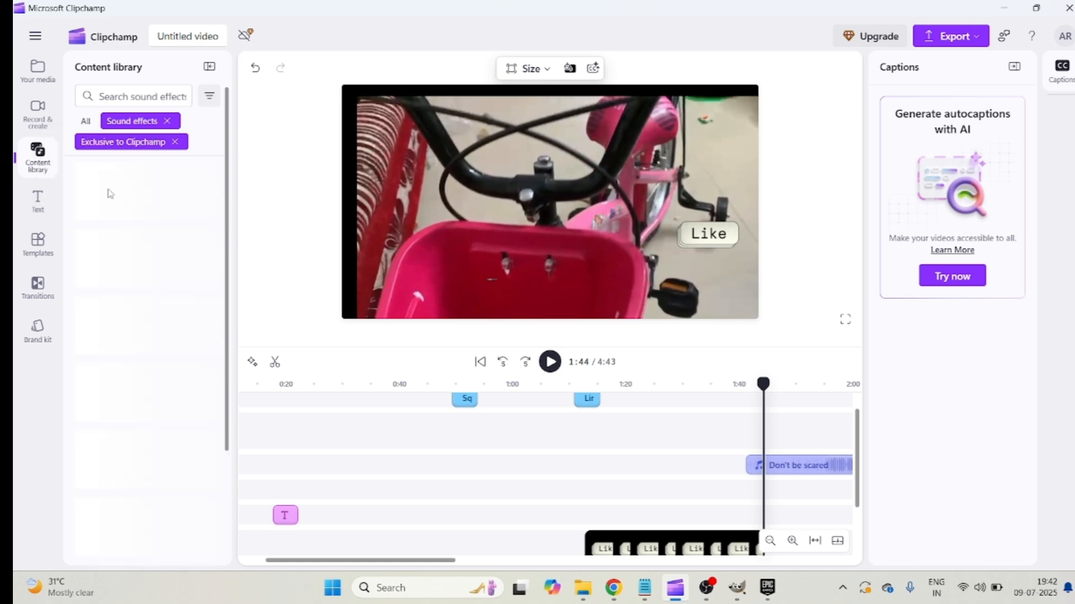
{"action": "left_click", "coordinate": [168, 122]}
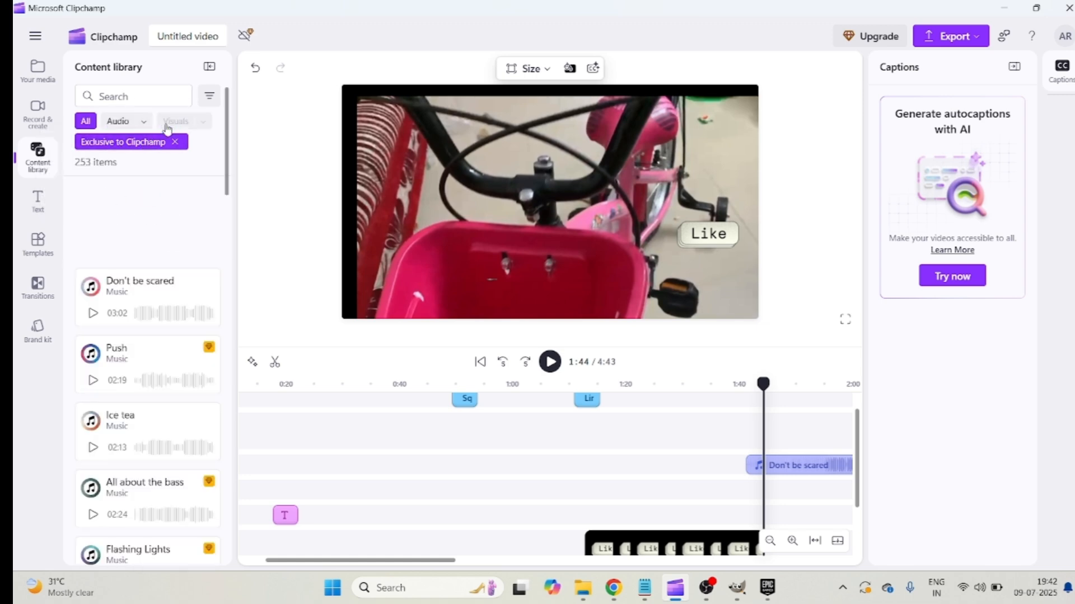
{"action": "left_click", "coordinate": [174, 142]}
{"action": "left_click", "coordinate": [143, 122]}
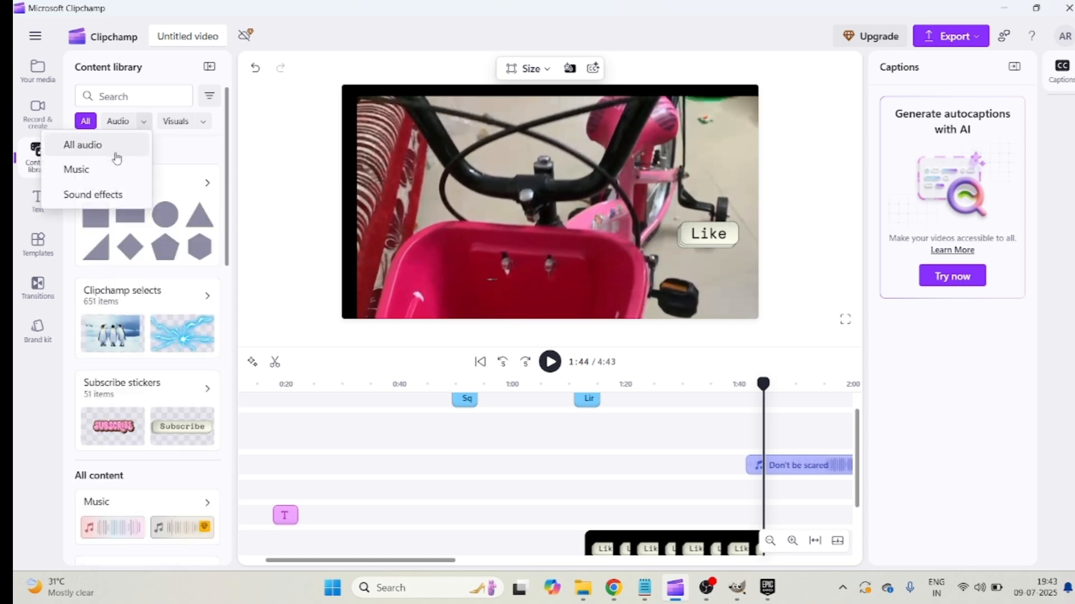
{"action": "left_click", "coordinate": [107, 194]}
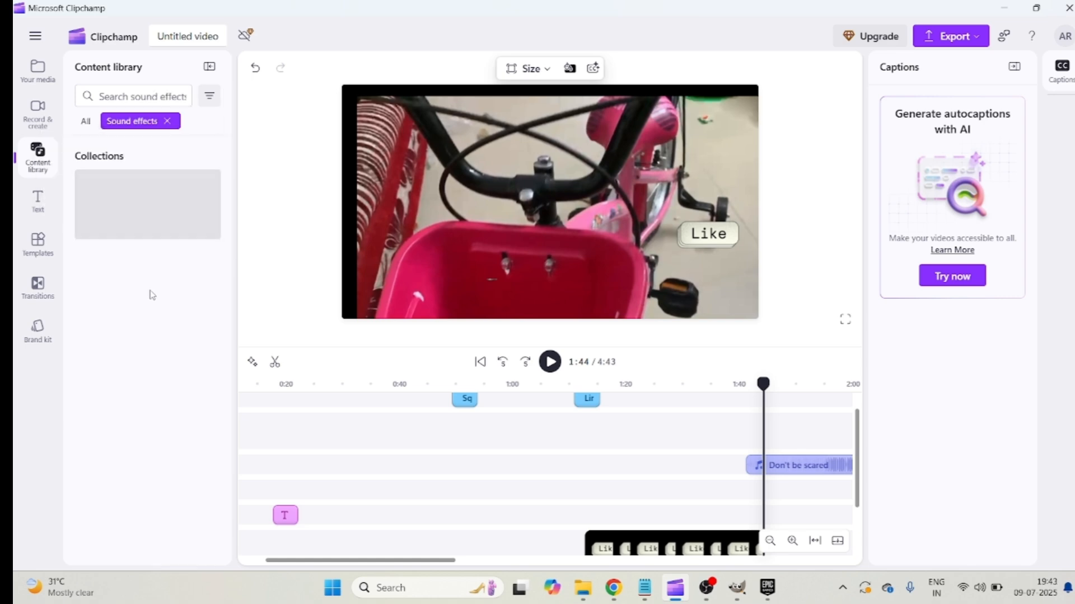
Select the first bicycle clip at 0:42 and open the Transitions collection of sound effects
{"action": "scroll", "coordinate": [562, 420], "scroll_direction": "down", "scroll_amount": 3}
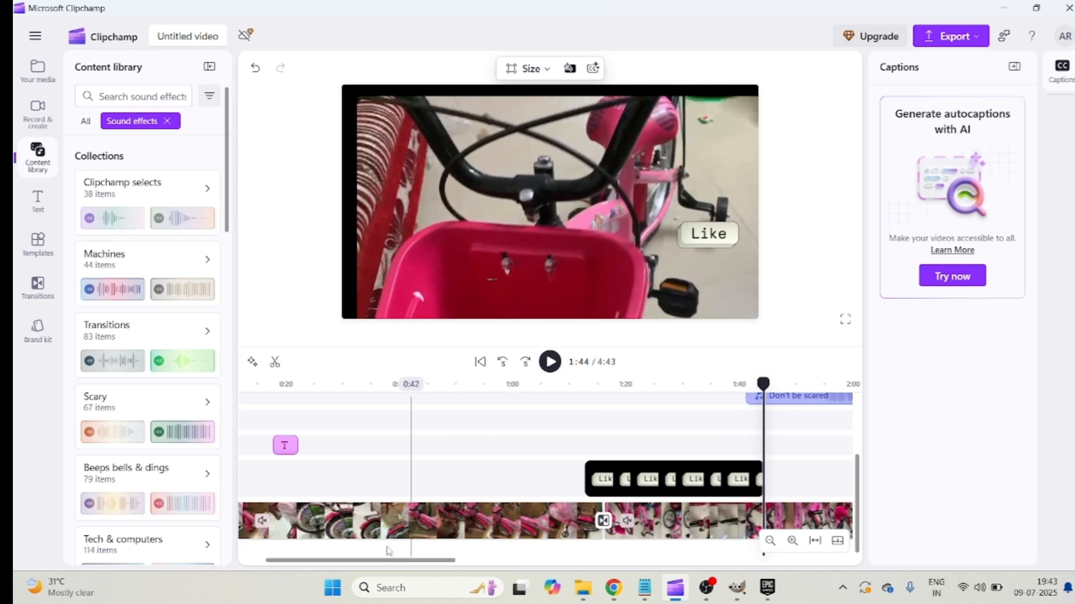
{"action": "left_click", "coordinate": [436, 516]}
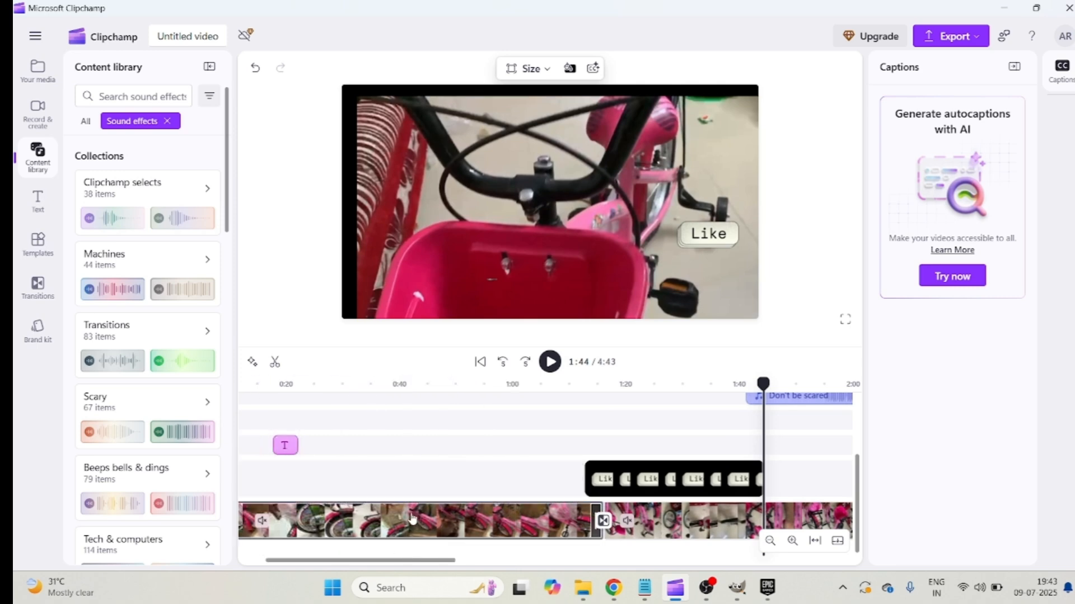
{"action": "left_click", "coordinate": [412, 517]}
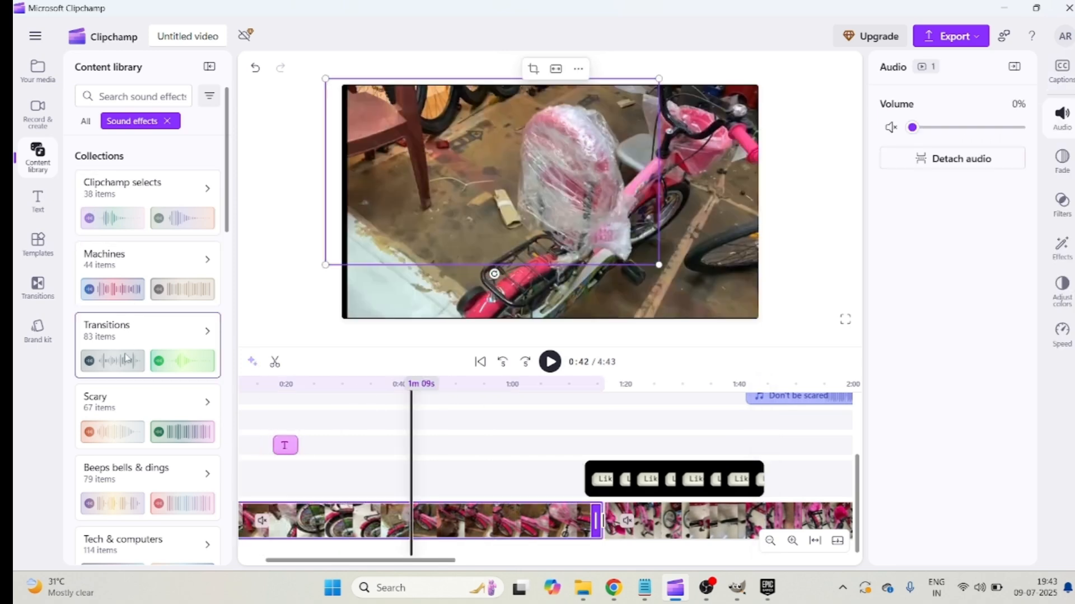
{"action": "left_click", "coordinate": [205, 334]}
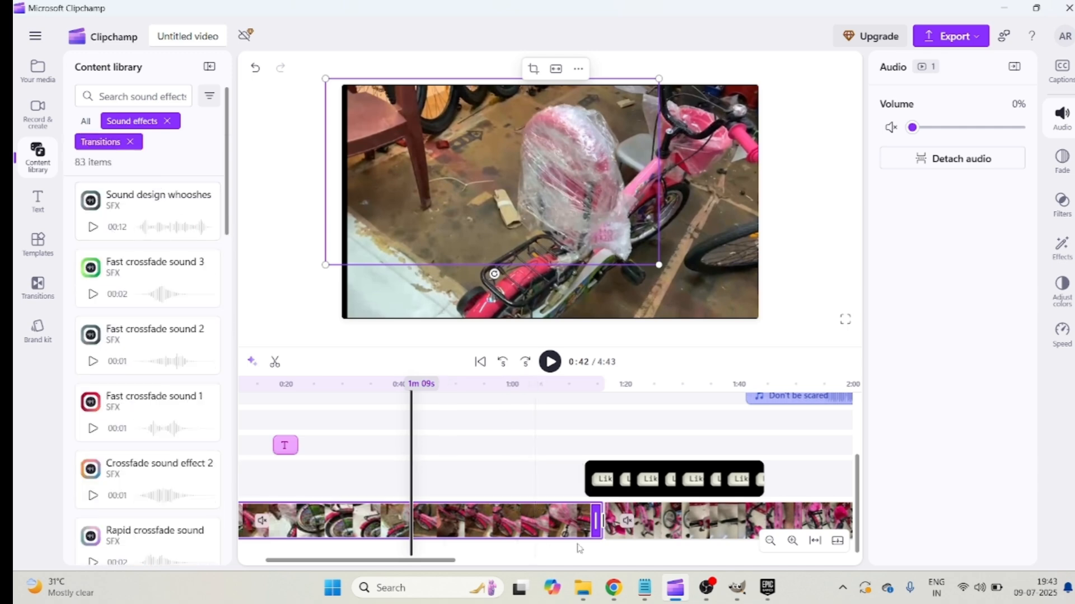
Remove the Soft wipe left transition between the two bicycle clips and add Fast crossfade sound 3 at 1:16
{"action": "left_click", "coordinate": [604, 522]}
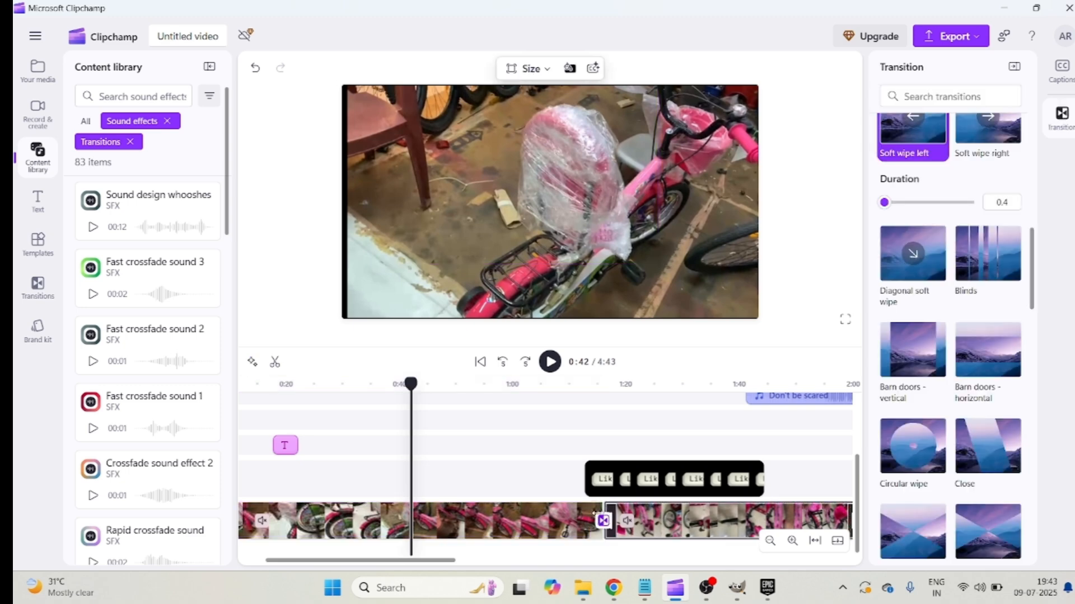
{"action": "key", "text": "ctrl+z"}
{"action": "left_click", "coordinate": [605, 446]}
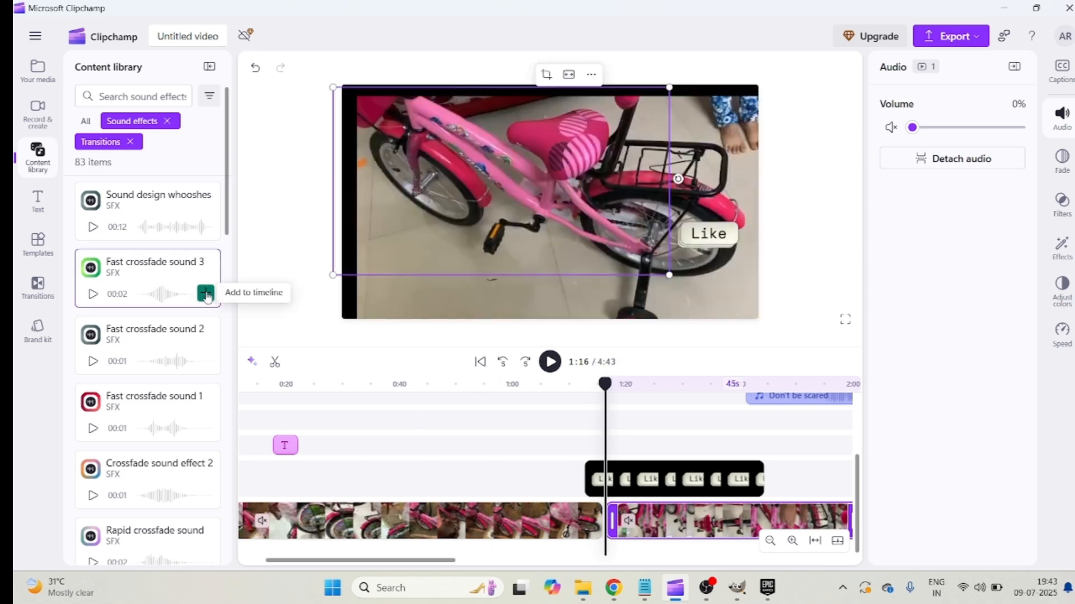
{"action": "left_click", "coordinate": [206, 293]}
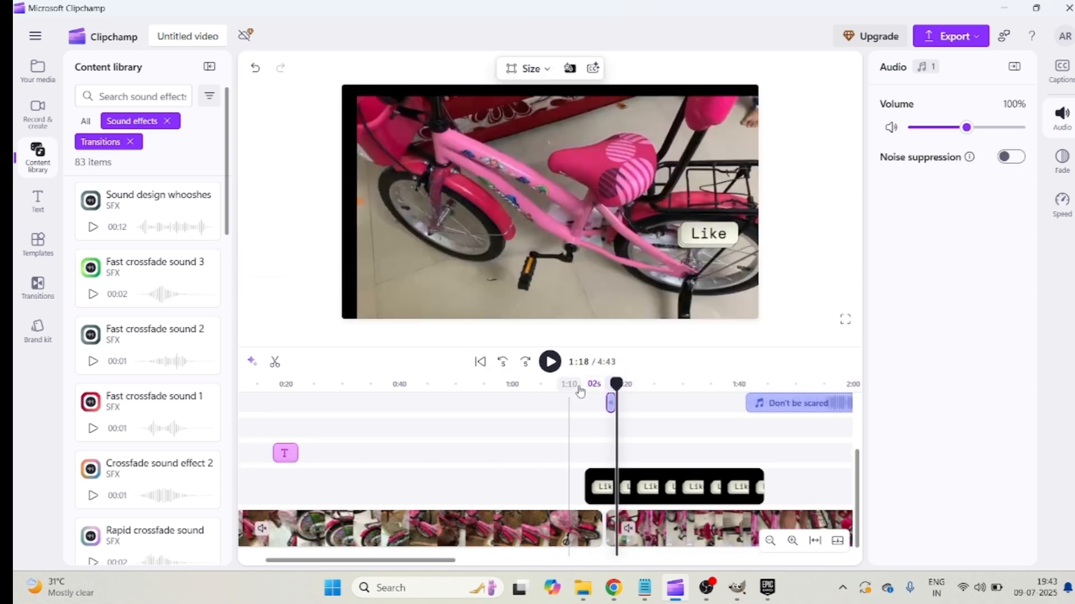
Play the video from 1:15 to check the crossfade sound, and clear the Sound effects and Transitions filters
{"action": "left_click_drag", "start_coordinate": [600, 385], "coordinate": [597, 385]}
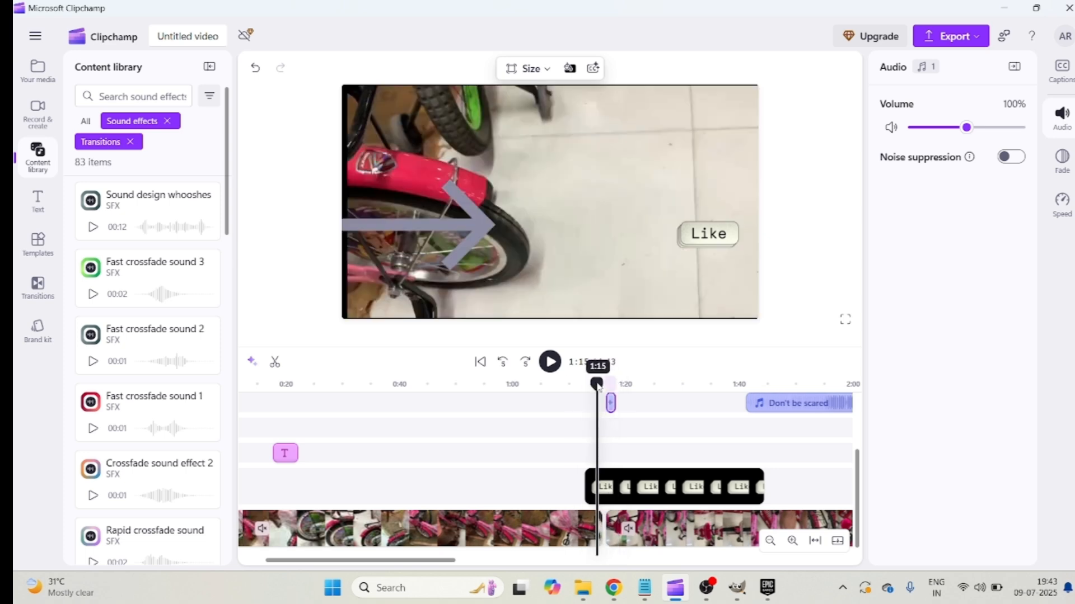
{"action": "left_click", "coordinate": [549, 362]}
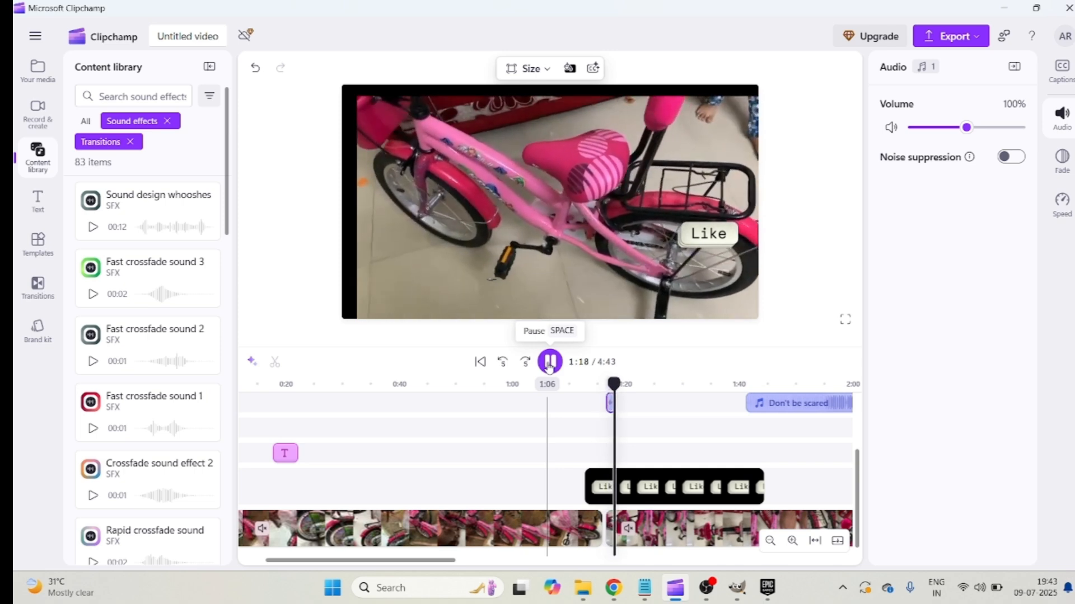
{"action": "scroll", "coordinate": [521, 470], "scroll_direction": "down", "scroll_amount": 1}
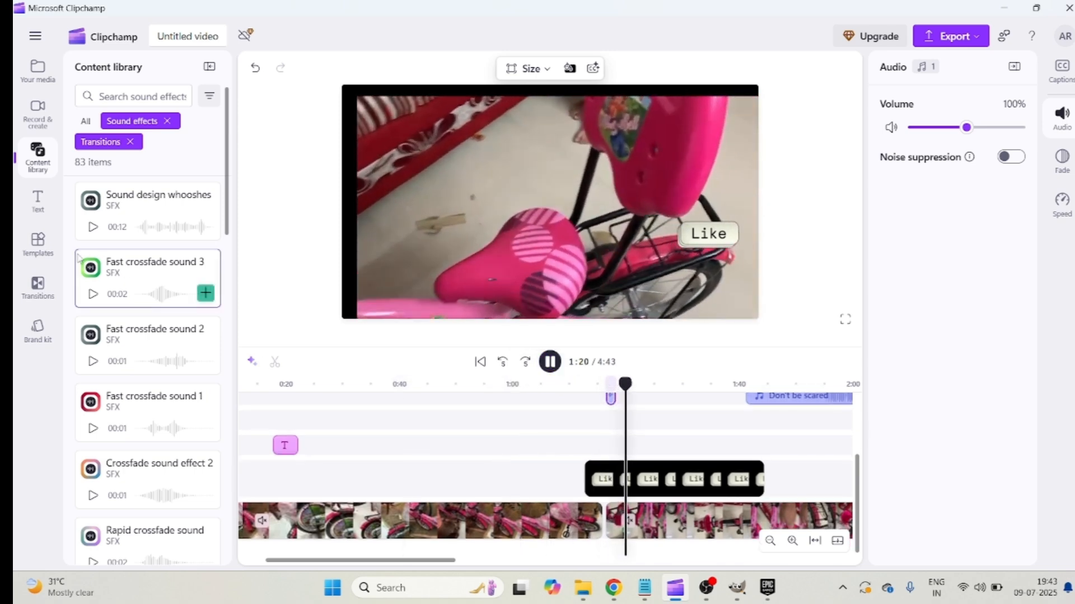
{"action": "left_click", "coordinate": [167, 120]}
{"action": "left_click", "coordinate": [129, 141]}
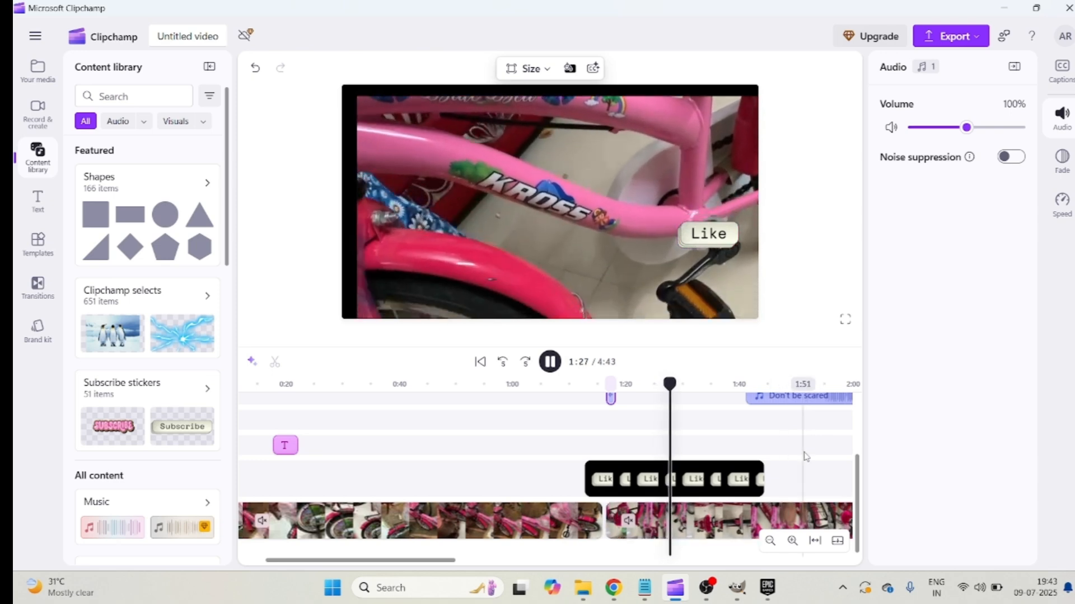
Select the Don't be scared music track and reduce its volume to 0%
{"action": "scroll", "coordinate": [806, 482], "scroll_direction": "up", "scroll_amount": 3}
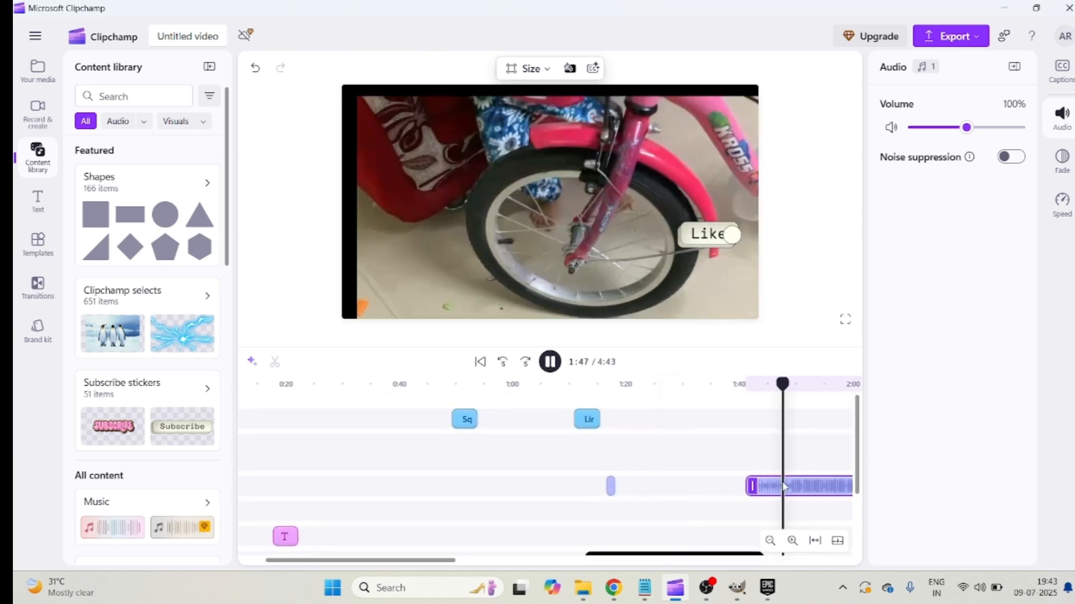
{"action": "left_click", "coordinate": [784, 486]}
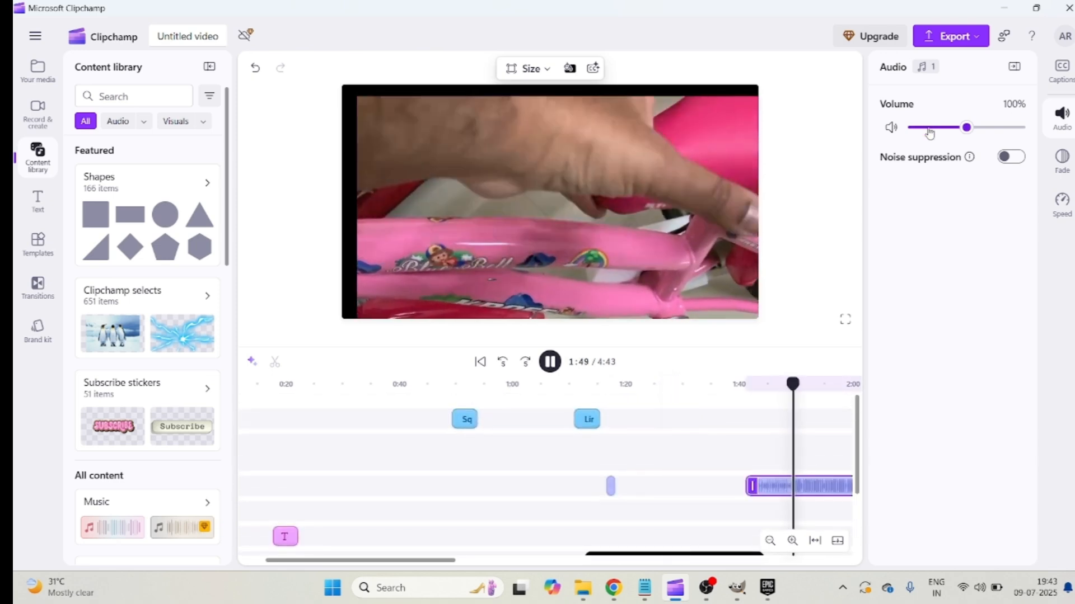
{"action": "left_click", "coordinate": [926, 128]}
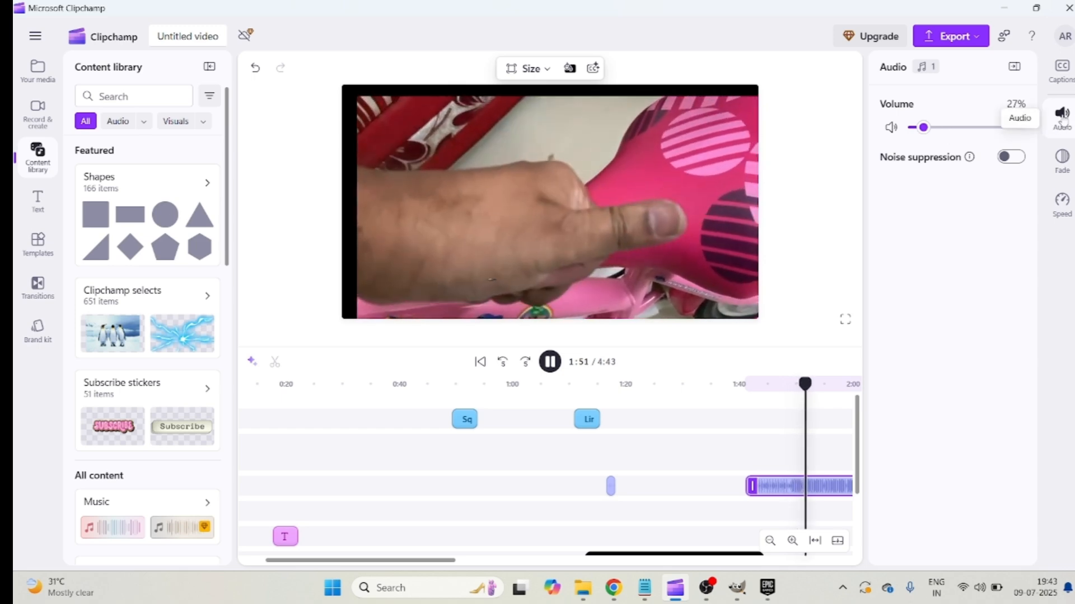
{"action": "left_click", "coordinate": [913, 129]}
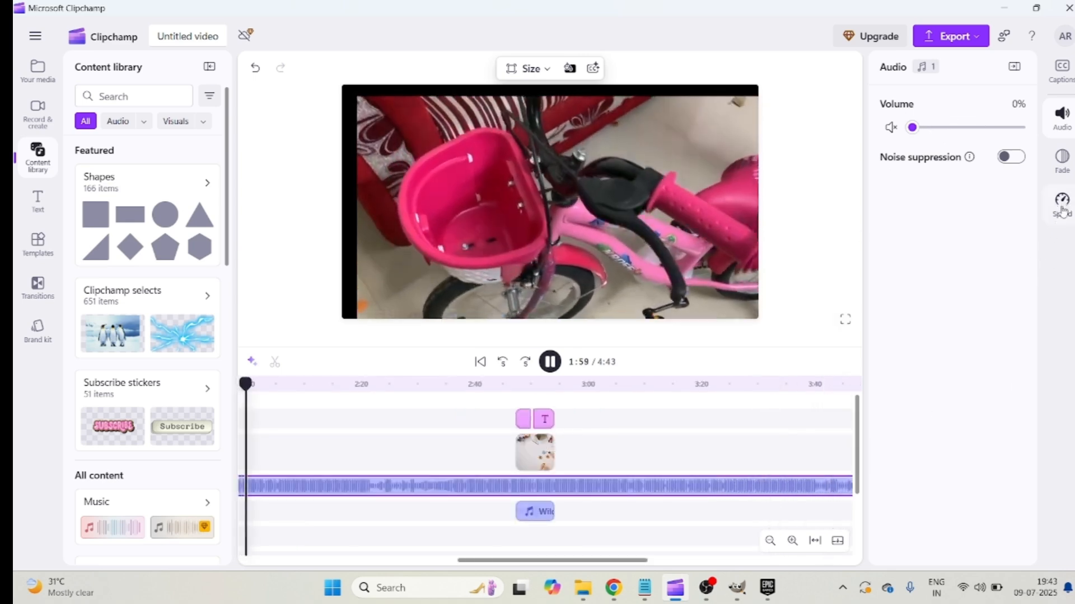
Select the first bicycle clip and try playback speeds of 0.3 and 2.5 on it
{"action": "left_click_drag", "start_coordinate": [592, 560], "coordinate": [375, 559]}
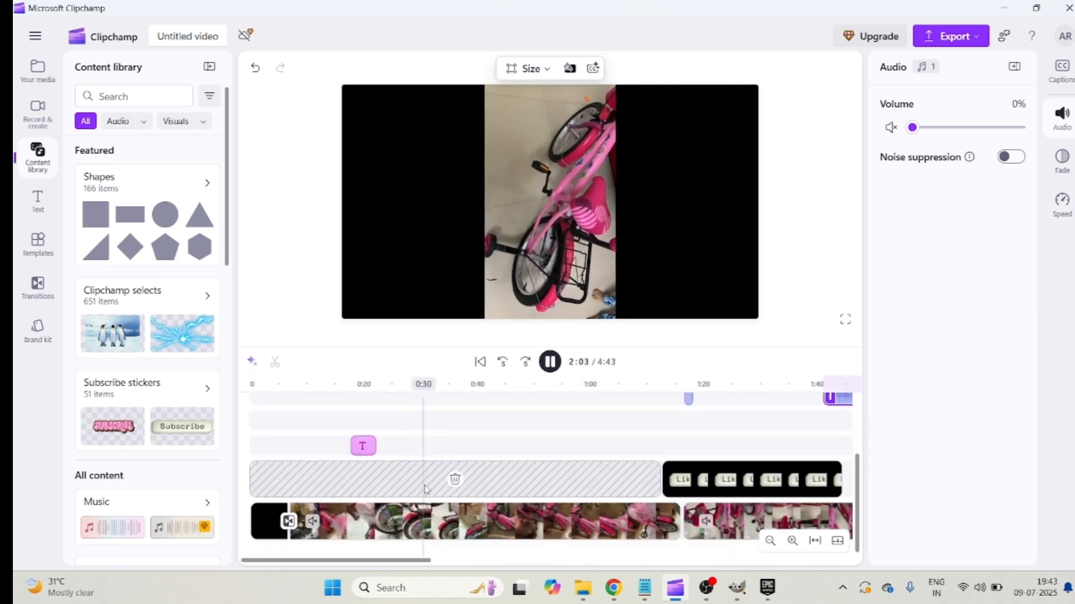
{"action": "left_click", "coordinate": [398, 521]}
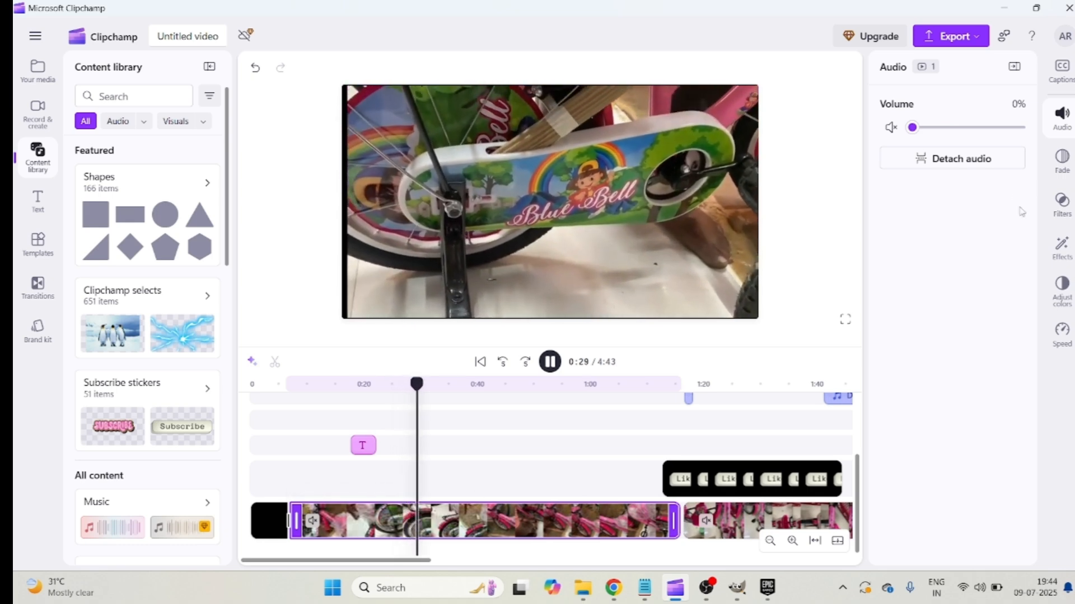
{"action": "left_click", "coordinate": [1062, 335]}
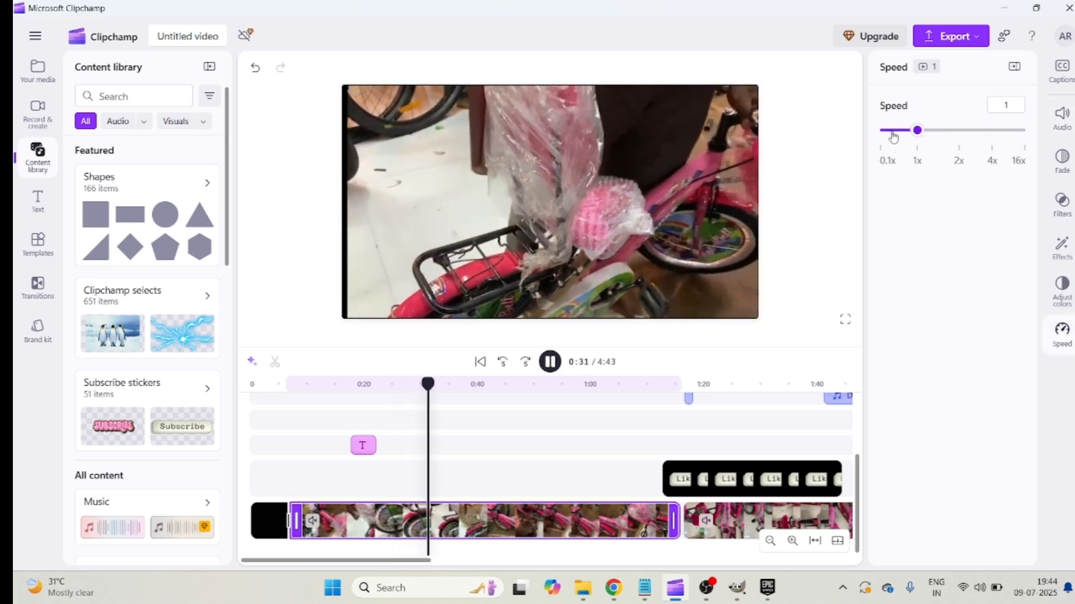
{"action": "left_click", "coordinate": [892, 132]}
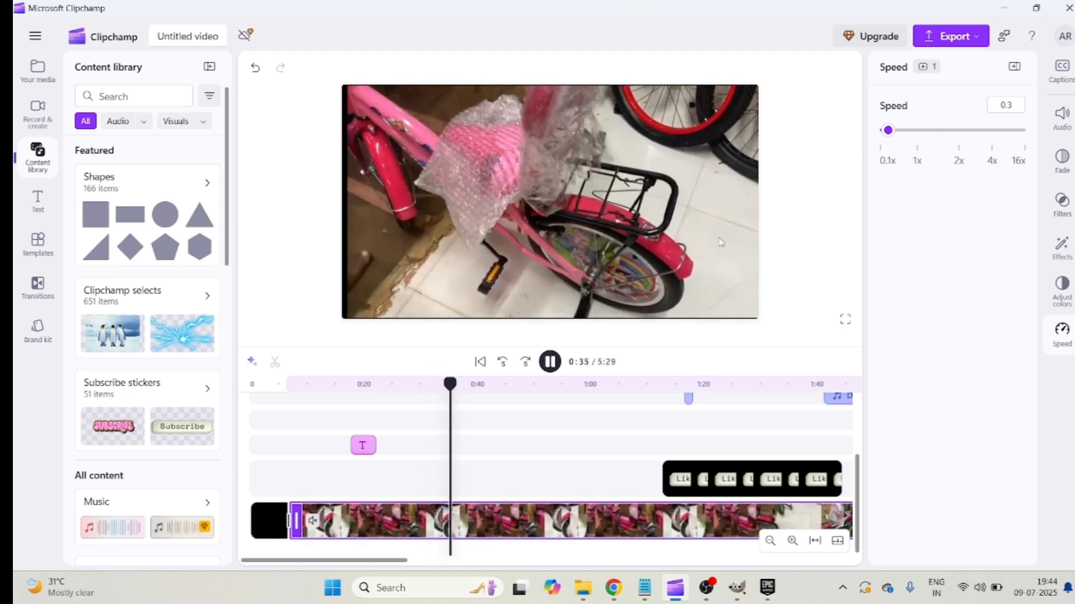
{"action": "left_click", "coordinate": [968, 133]}
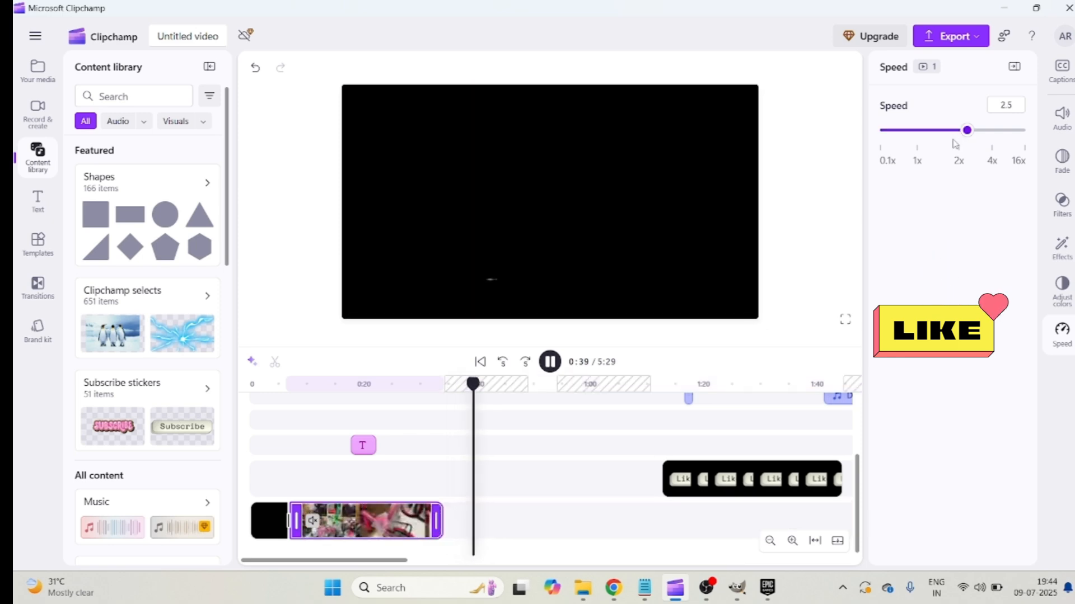
{"action": "left_click", "coordinate": [353, 521]}
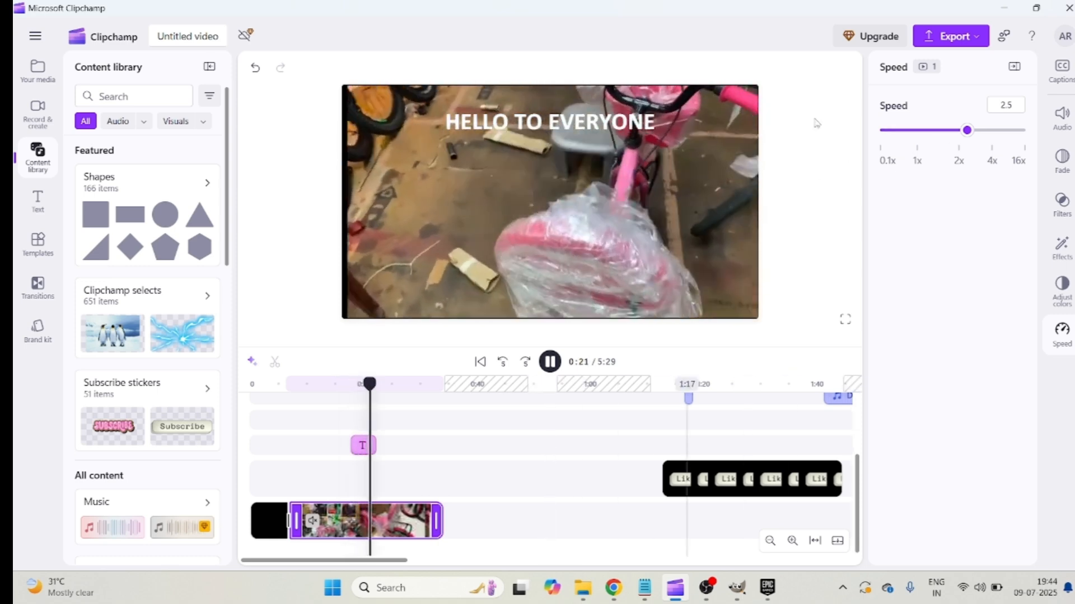
Set the first bicycle clip's speed to 0.9
{"action": "left_click_drag", "start_coordinate": [1011, 105], "coordinate": [989, 100]}
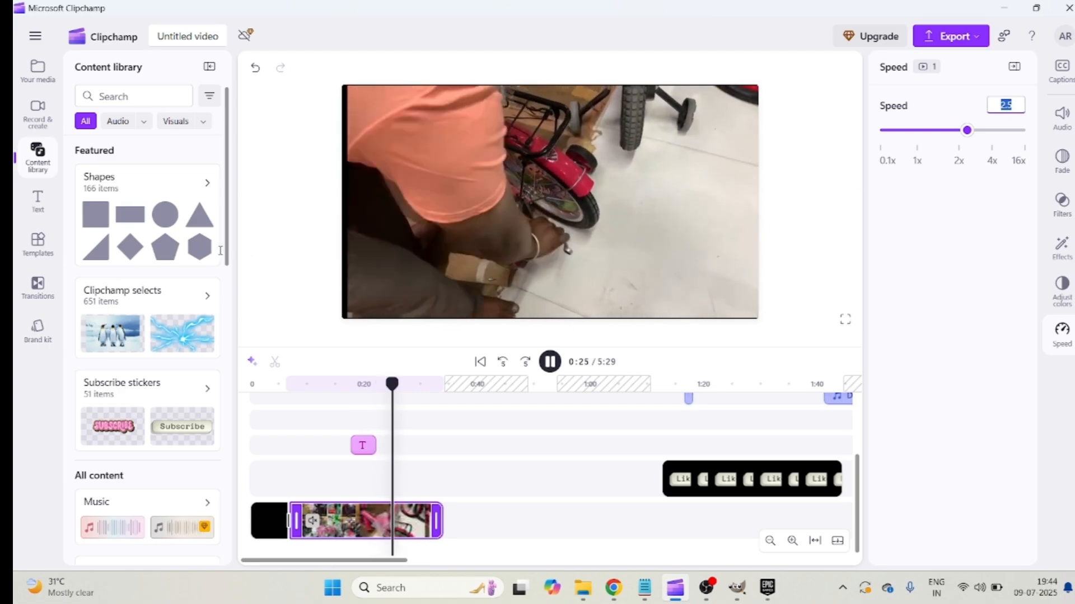
{"action": "left_click", "coordinate": [68, 589]}
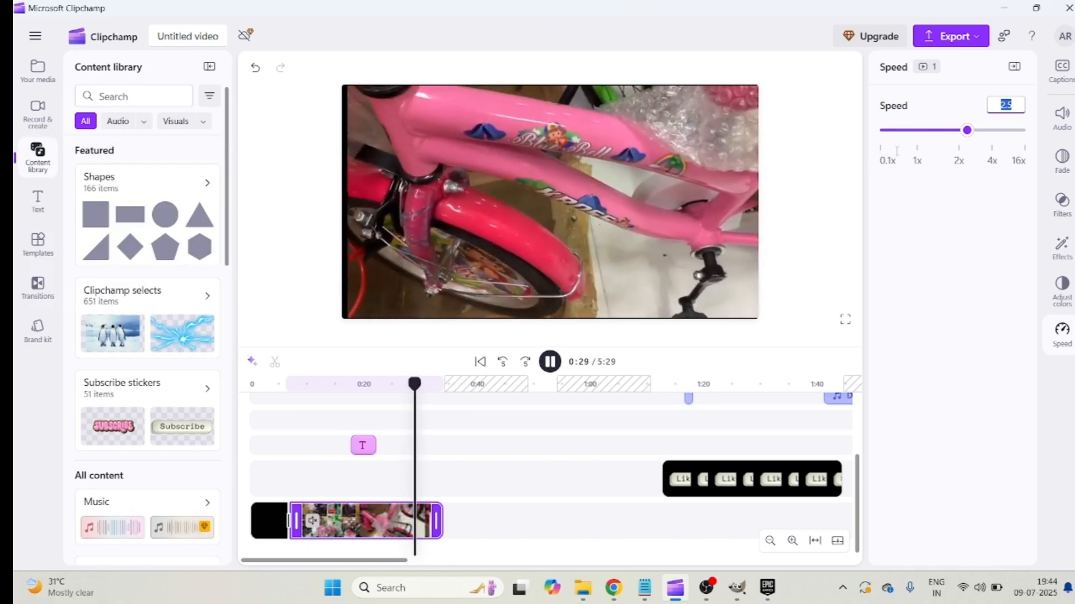
{"action": "left_click_drag", "start_coordinate": [913, 130], "coordinate": [916, 132]}
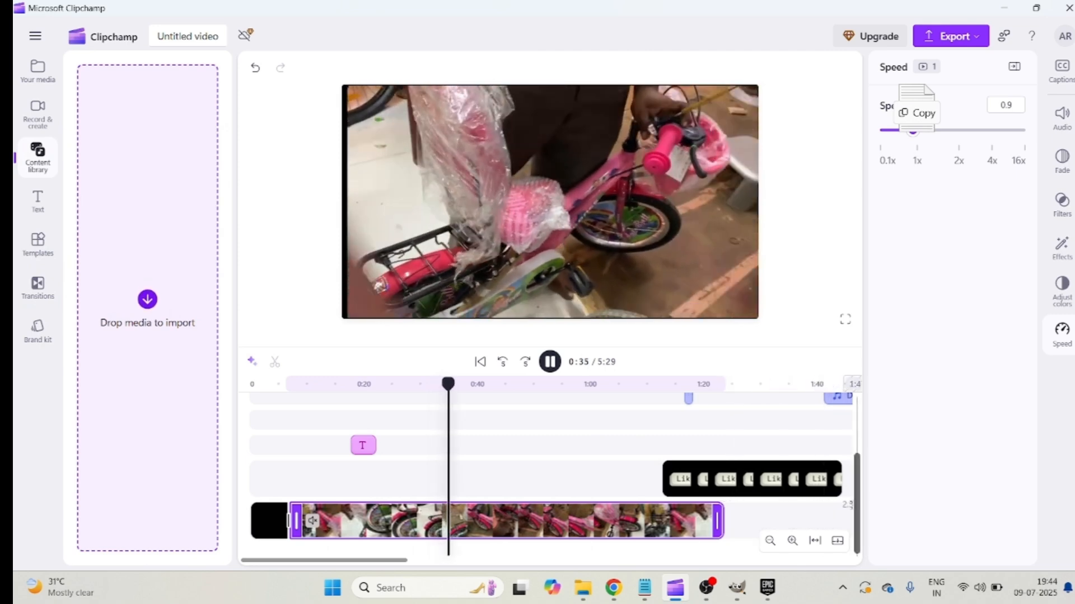
Move the second and third bicycle clips up against the first so no gaps remain between them on the timeline
{"action": "left_click", "coordinate": [771, 541]}
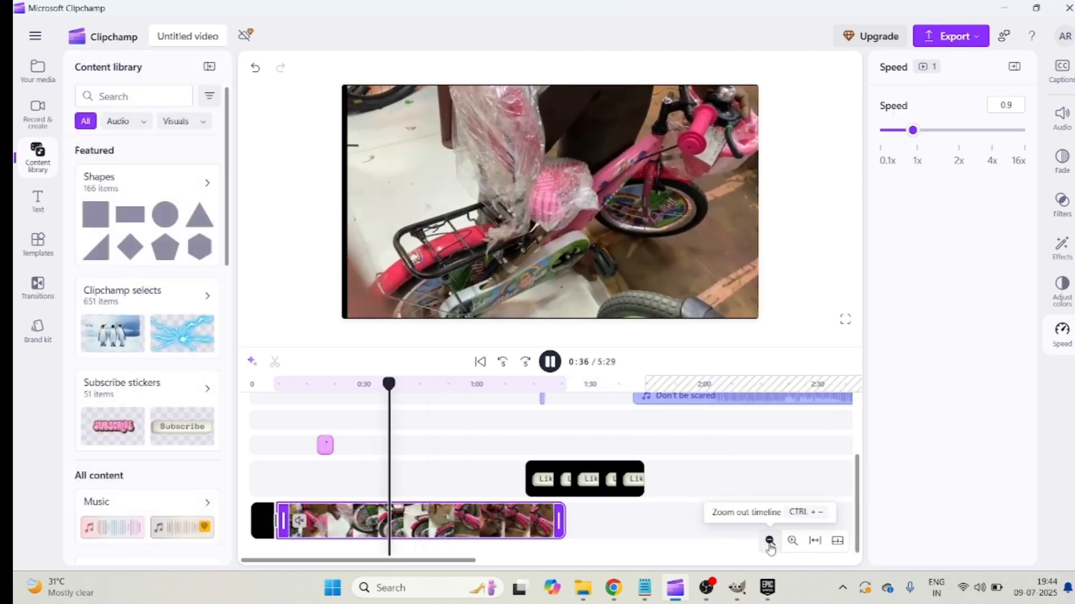
{"action": "left_click", "coordinate": [769, 541]}
{"action": "left_click", "coordinate": [769, 542]}
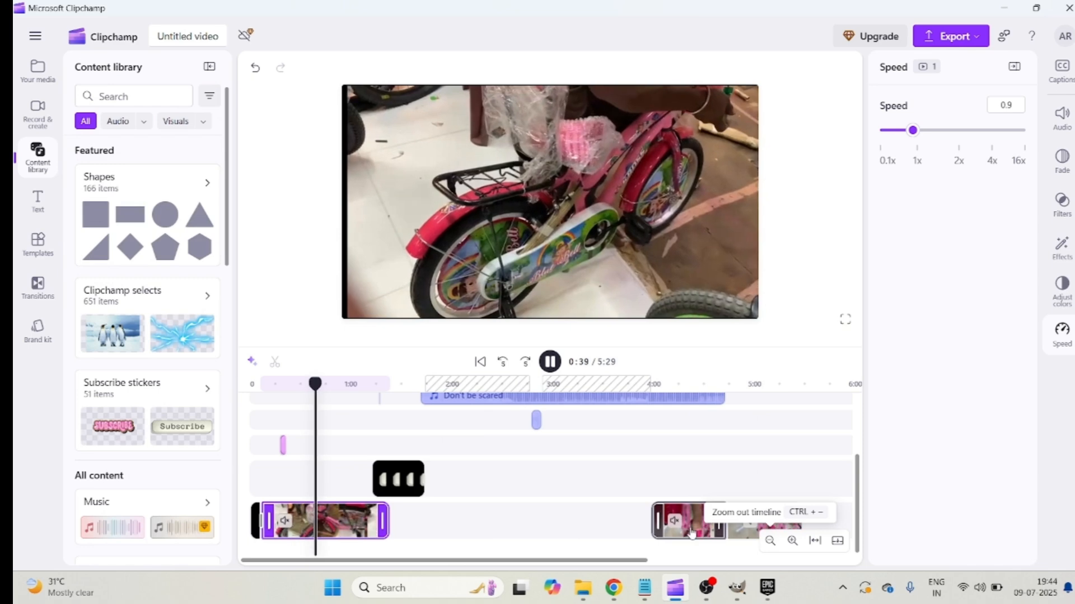
{"action": "left_click_drag", "start_coordinate": [671, 521], "coordinate": [412, 521]}
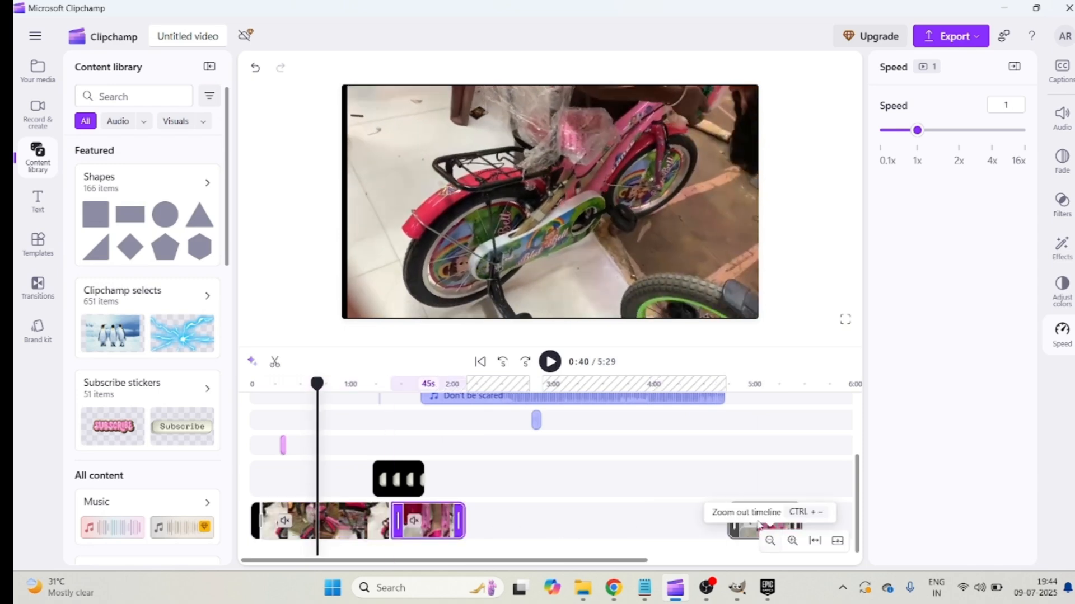
{"action": "left_click_drag", "start_coordinate": [751, 536], "coordinate": [447, 526]}
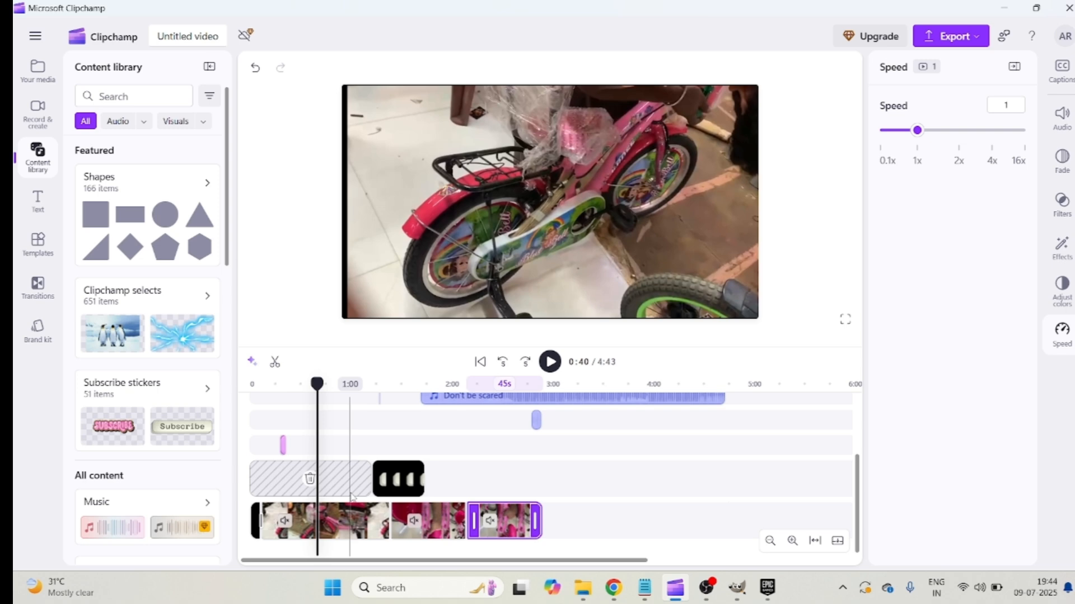
Export the video at 1080p and save it in the final folder on drive D: as BEGINNERS CLIPCHAMP TUTORIAL
{"action": "left_click", "coordinate": [951, 37]}
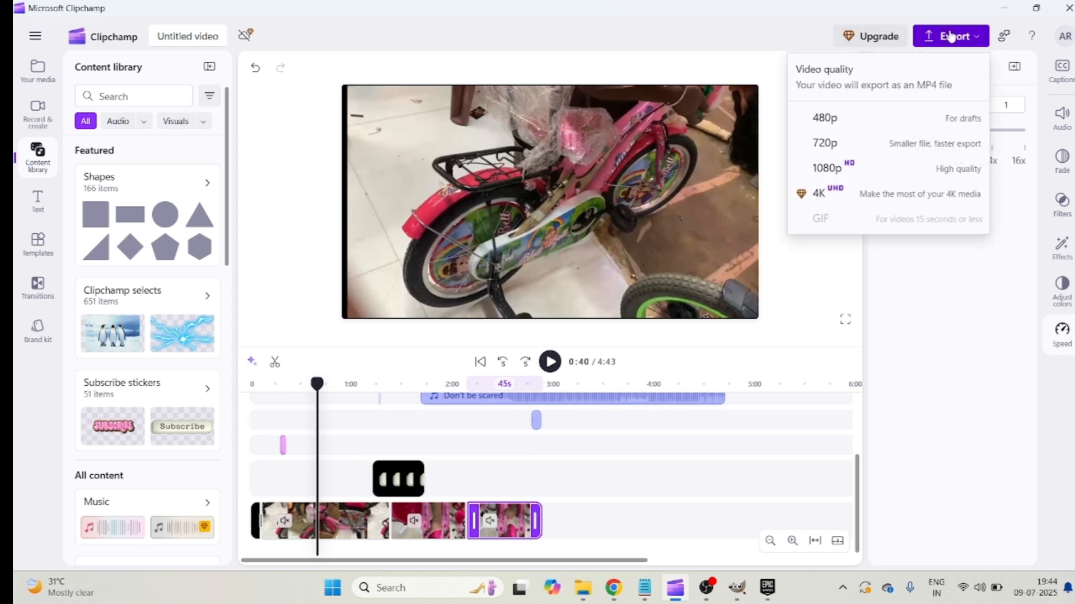
{"action": "left_click", "coordinate": [843, 170]}
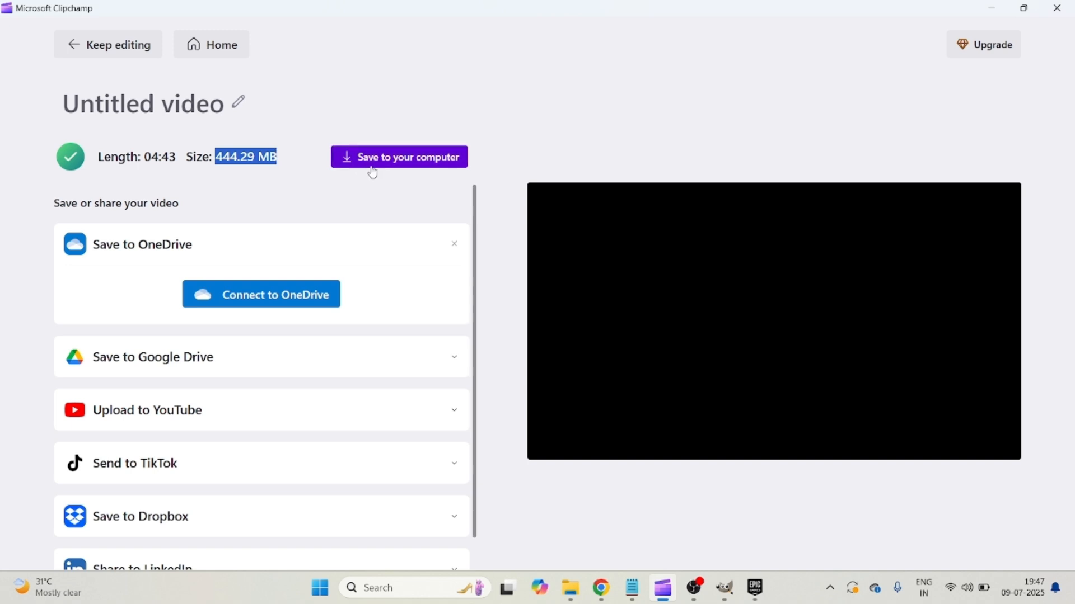
{"action": "left_click", "coordinate": [391, 159]}
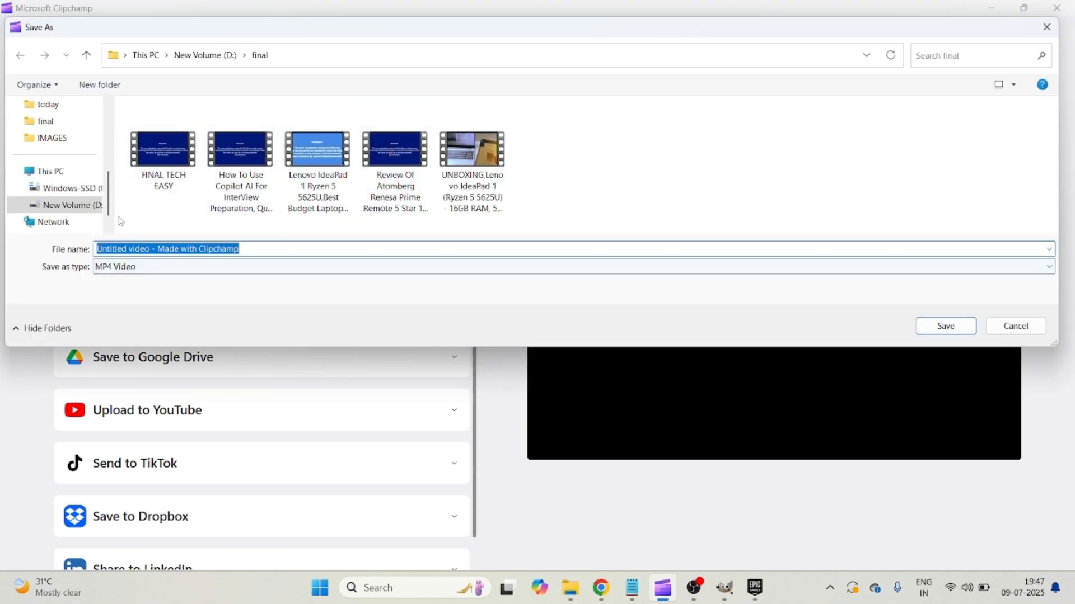
{"action": "left_click", "coordinate": [70, 177]}
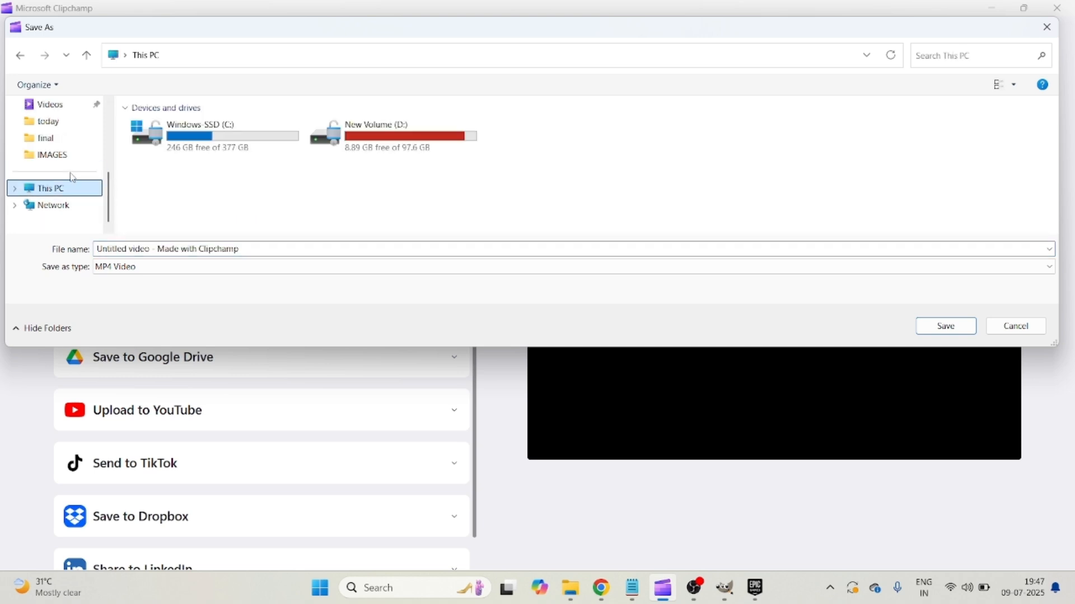
{"action": "left_click", "coordinate": [67, 143]}
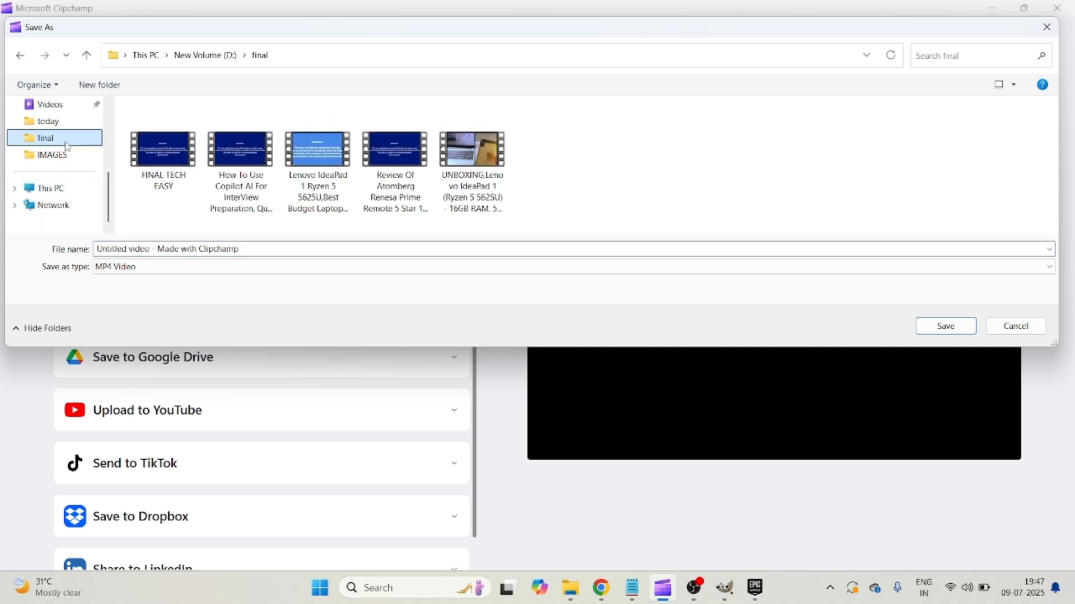
{"action": "left_click", "coordinate": [266, 248]}
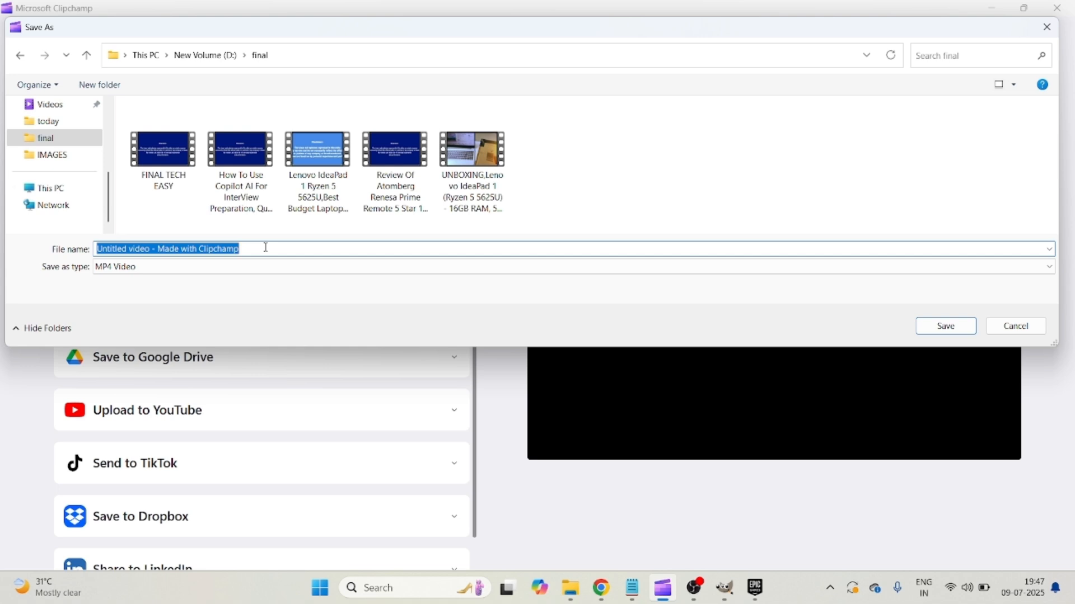
{"action": "type", "text": "BEGINNERS CLIPCHAMP TUTORIAL"}
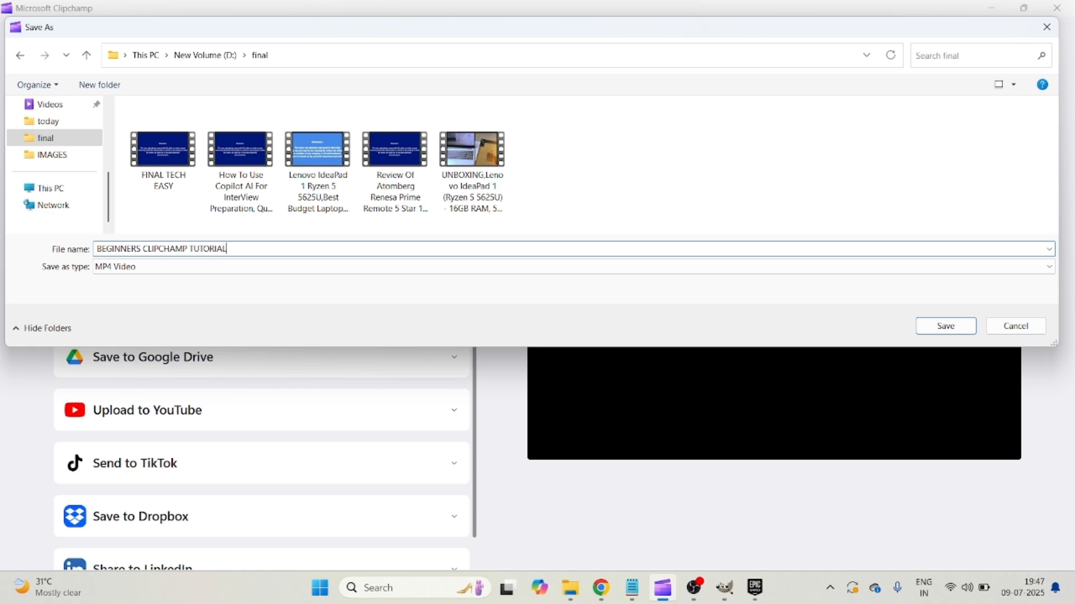
{"action": "key", "text": "Return"}
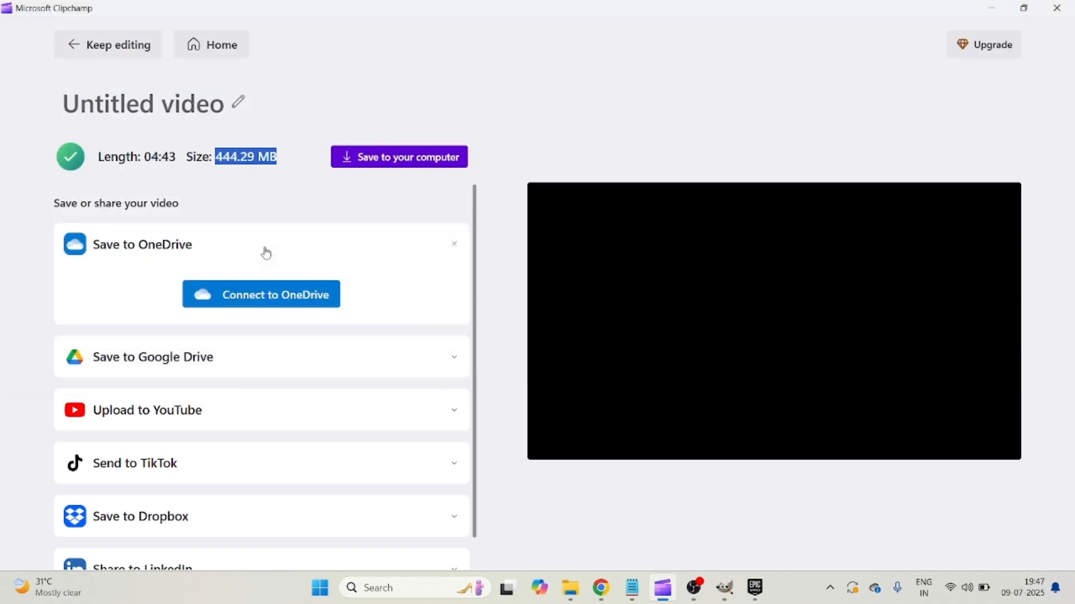
Switch to File Explorer and open BEGINNERS CLIPCHAMP TUTORIAL from the final folder on drive D: for playback
{"action": "mouse_move", "coordinate": [571, 588]}
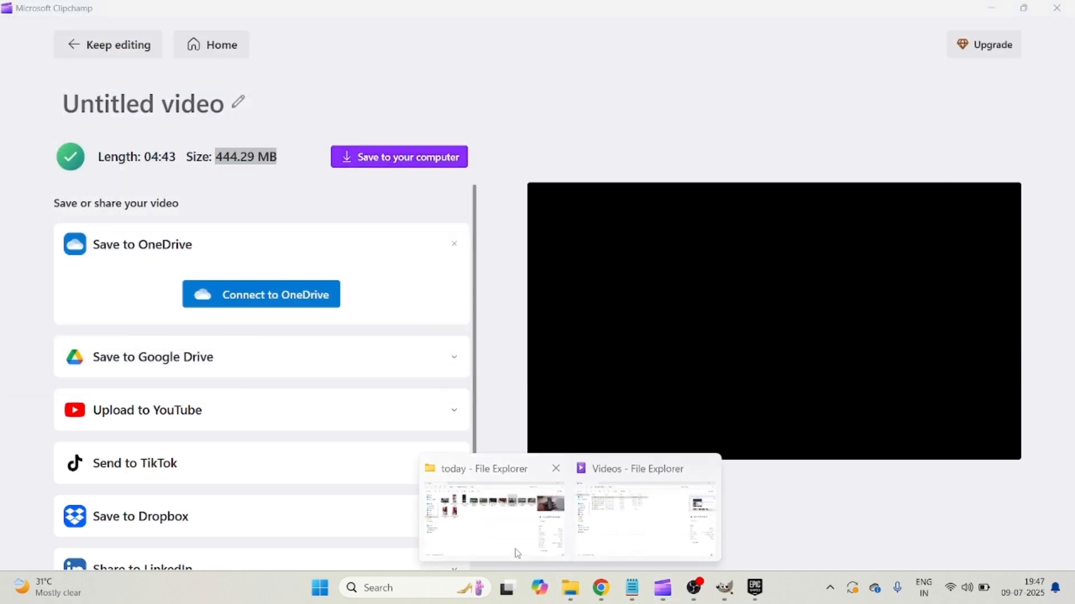
{"action": "left_click", "coordinate": [515, 553]}
{"action": "left_click", "coordinate": [46, 338]}
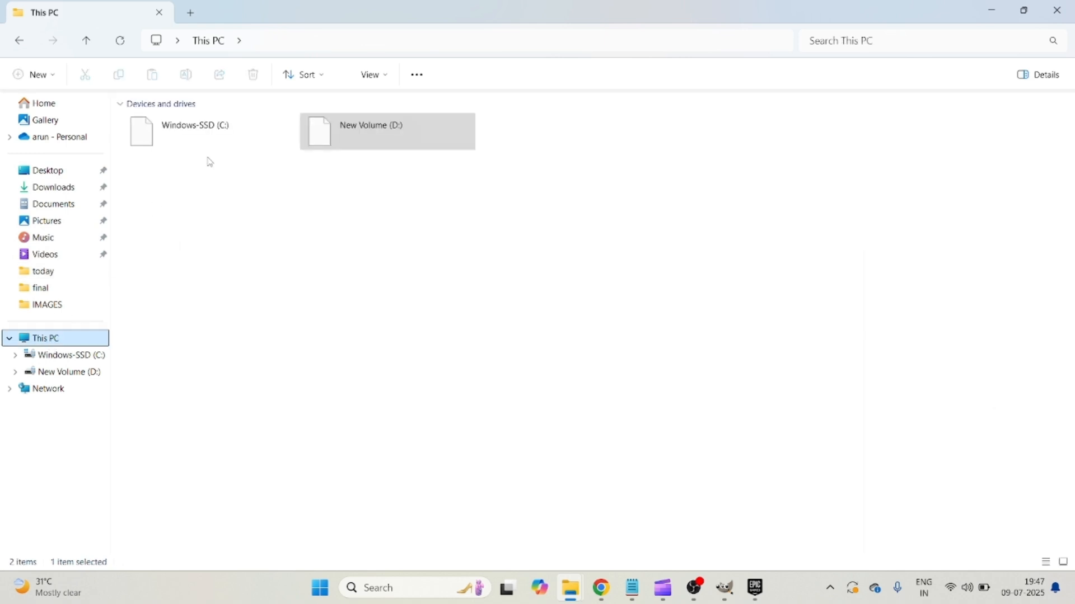
{"action": "double_click", "coordinate": [354, 150]}
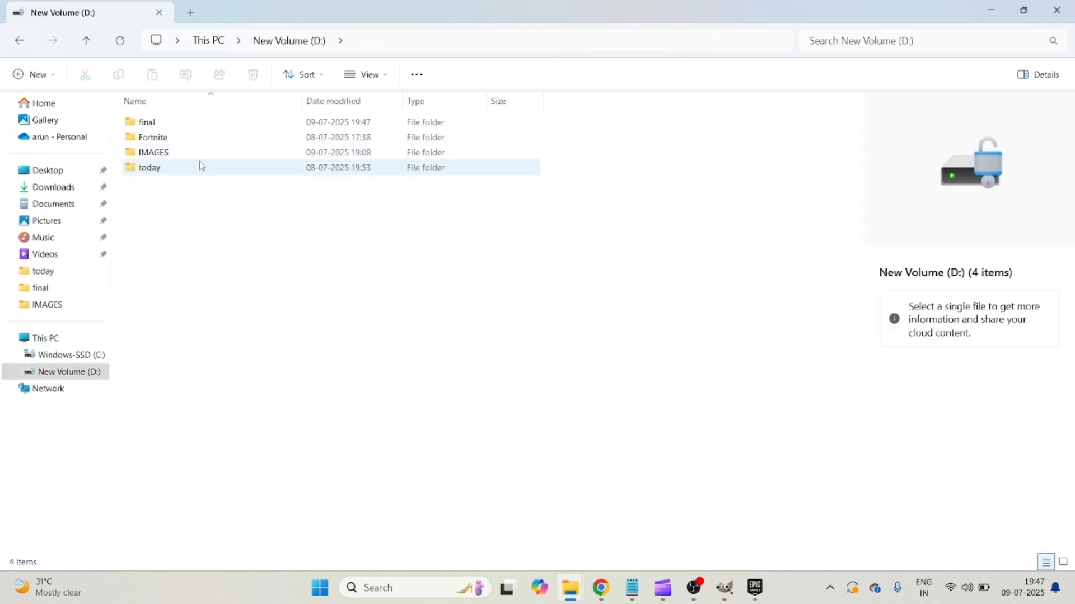
{"action": "double_click", "coordinate": [159, 124]}
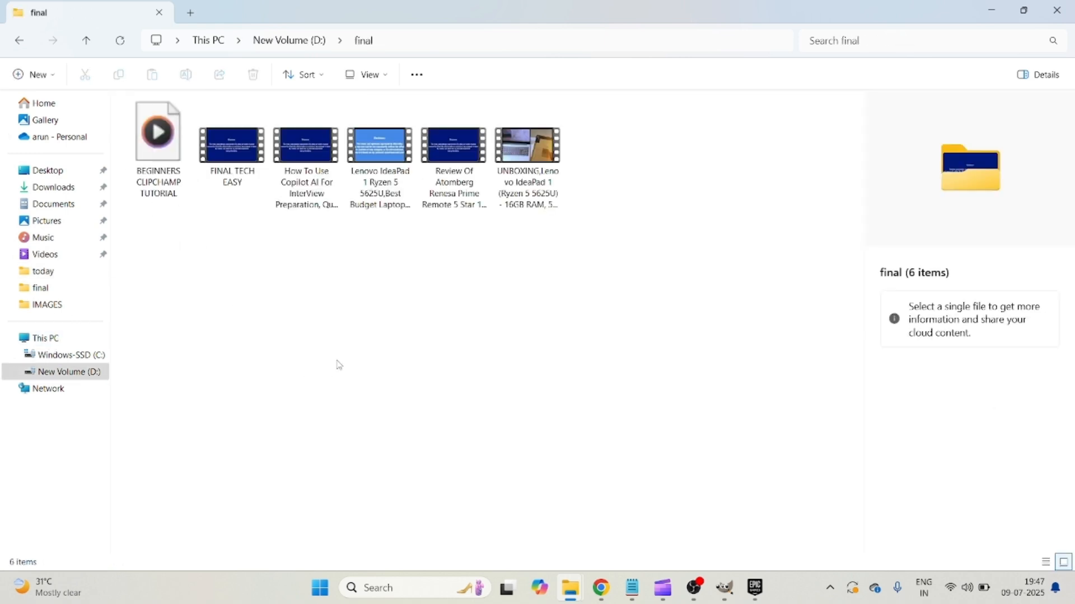
{"action": "double_click", "coordinate": [144, 160]}
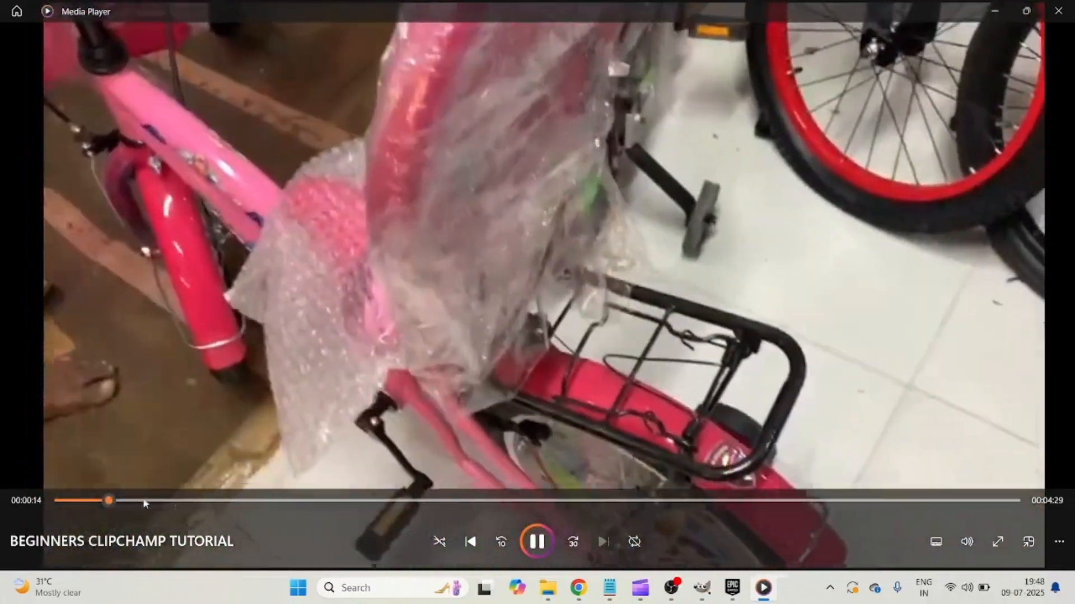
Skip through the exported video in Media Player to check the title, sticker and clips, and close the player
{"action": "left_click", "coordinate": [144, 503]}
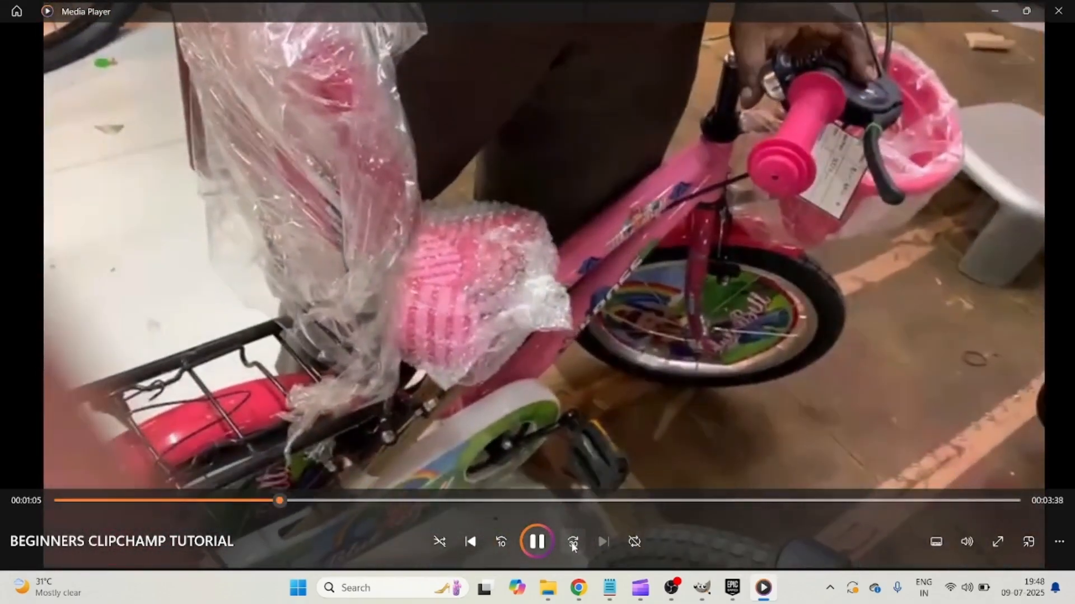
{"action": "left_click", "coordinate": [574, 544]}
{"action": "left_click", "coordinate": [573, 544]}
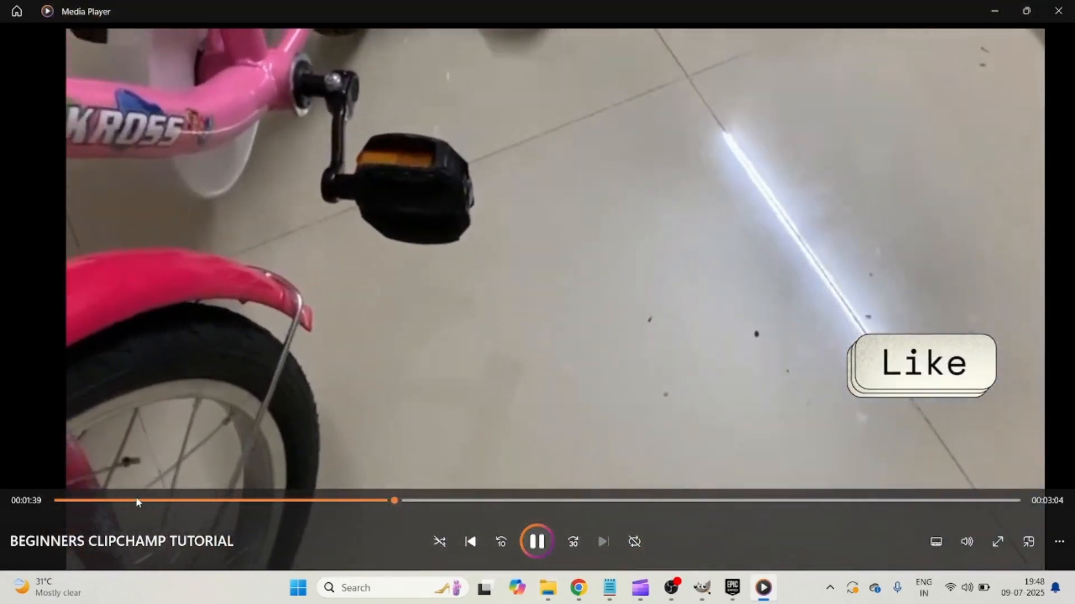
{"action": "mouse_move", "coordinate": [138, 502]}
{"action": "left_mouse_down"}
{"action": "mouse_move", "coordinate": [55, 496]}
{"action": "mouse_move", "coordinate": [131, 504]}
{"action": "mouse_move", "coordinate": [116, 499]}
{"action": "left_mouse_up"}
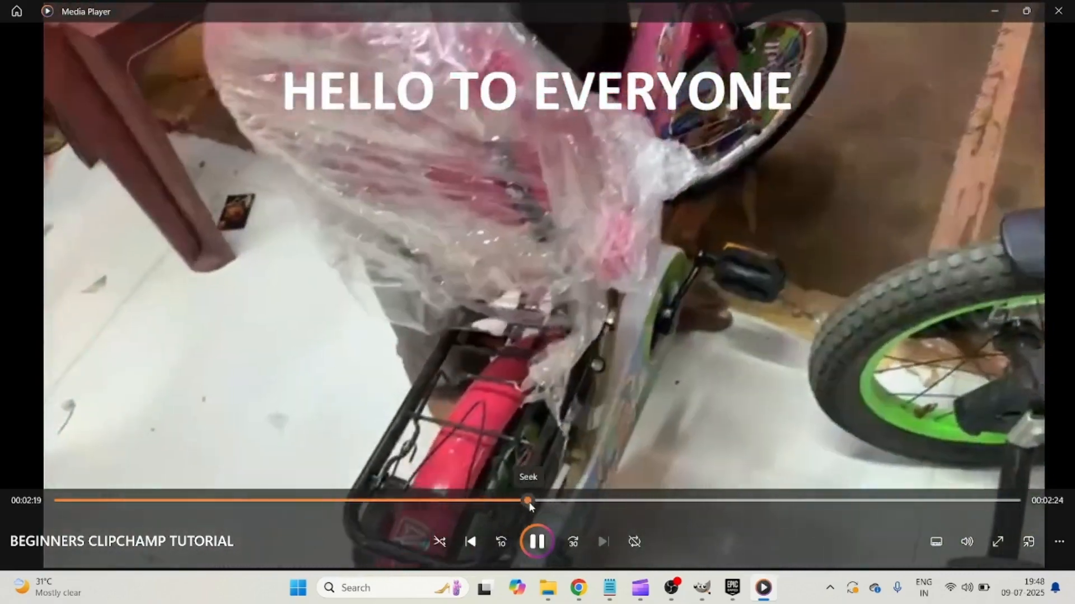
{"action": "left_click", "coordinate": [530, 500]}
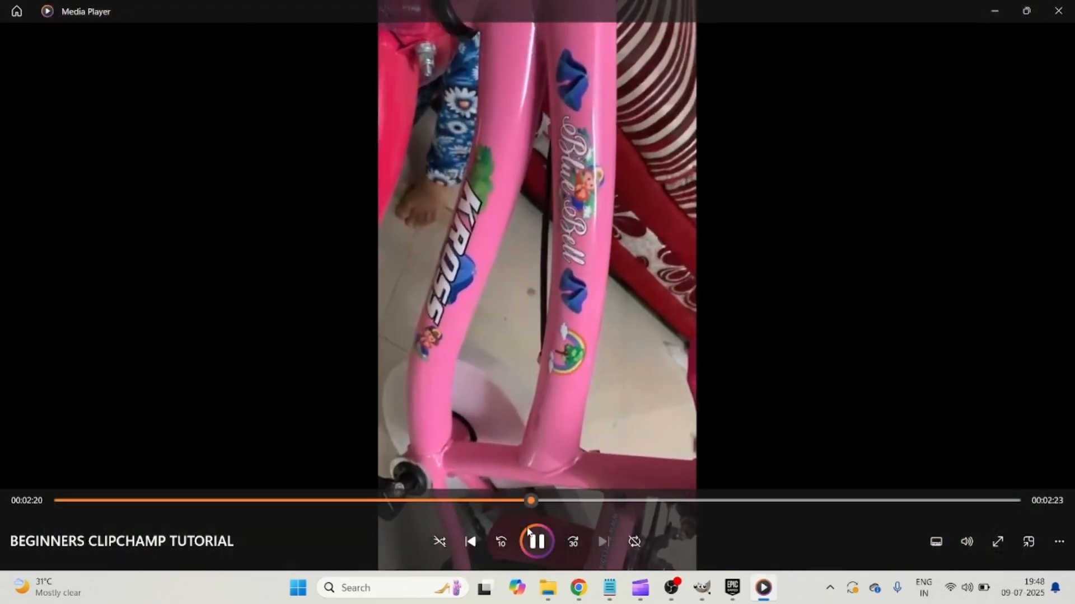
{"action": "left_click", "coordinate": [573, 541]}
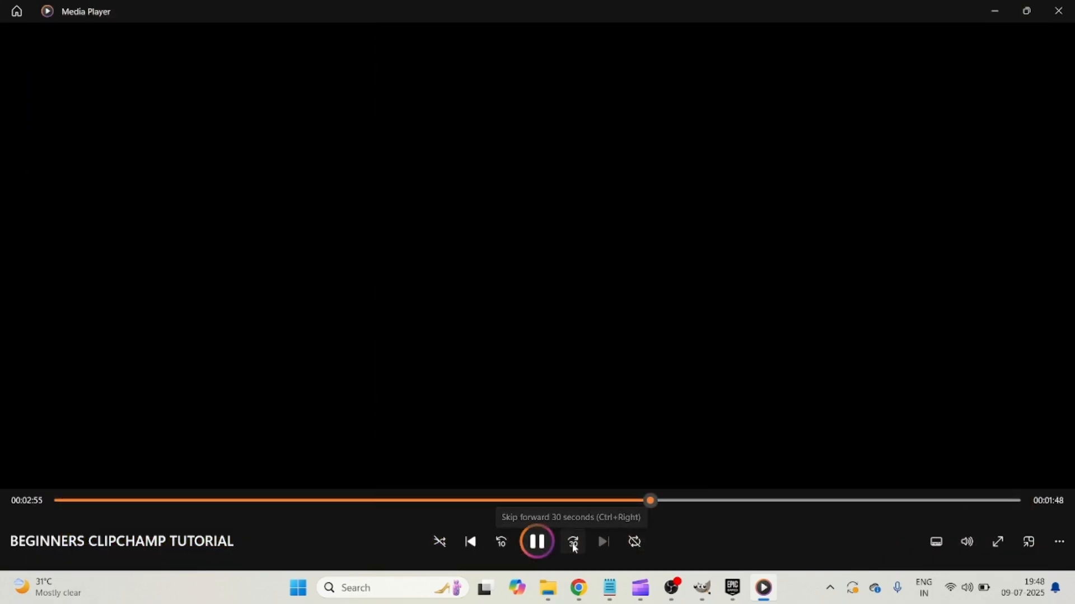
{"action": "left_click", "coordinate": [1050, 17]}
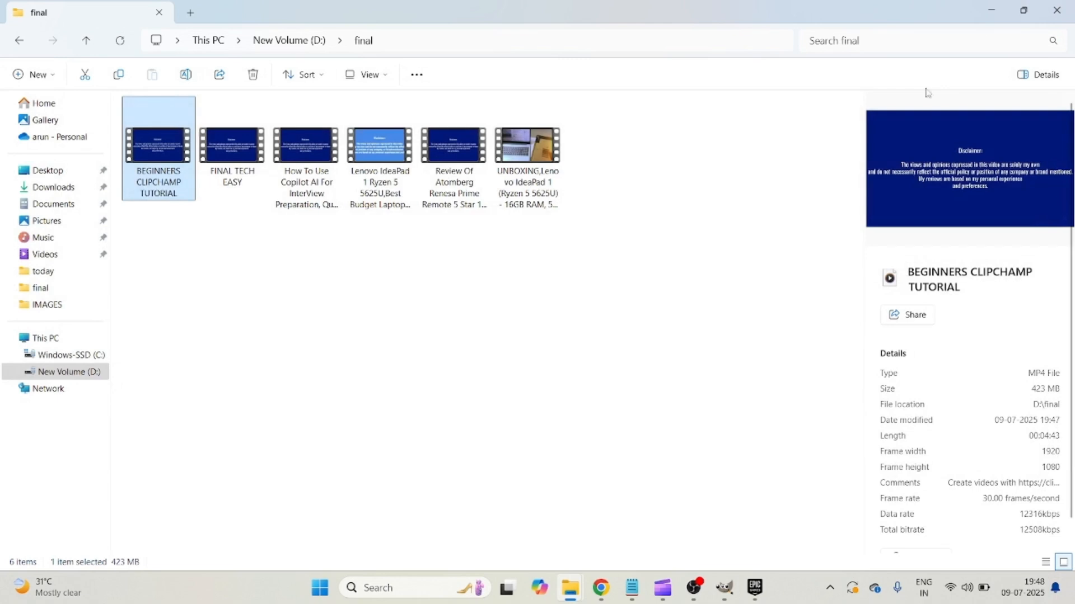
Return to the Clipchamp project, show the imported media and select the first bicycle clip at 0:44
{"action": "left_click", "coordinate": [994, 12]}
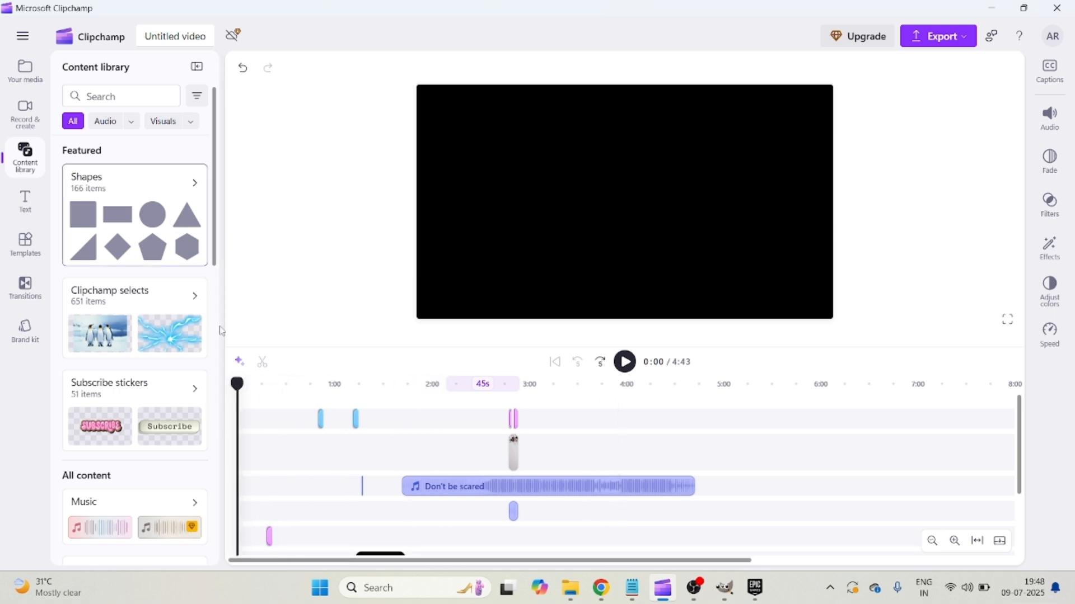
{"action": "left_click", "coordinate": [10, 85]}
{"action": "scroll", "coordinate": [448, 402], "scroll_direction": "down", "scroll_amount": 2}
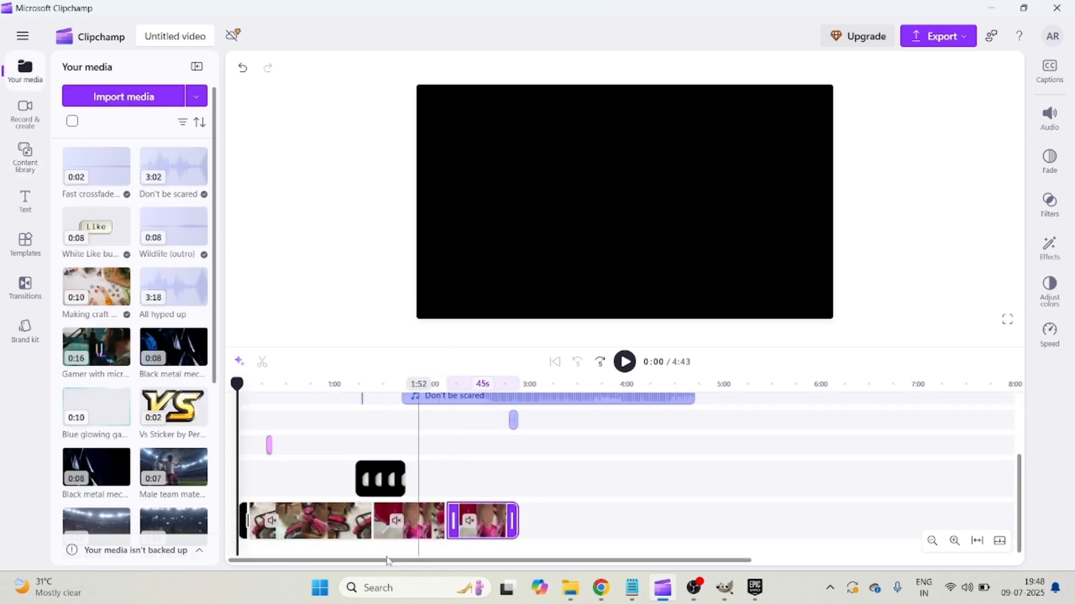
{"action": "left_click", "coordinate": [311, 532]}
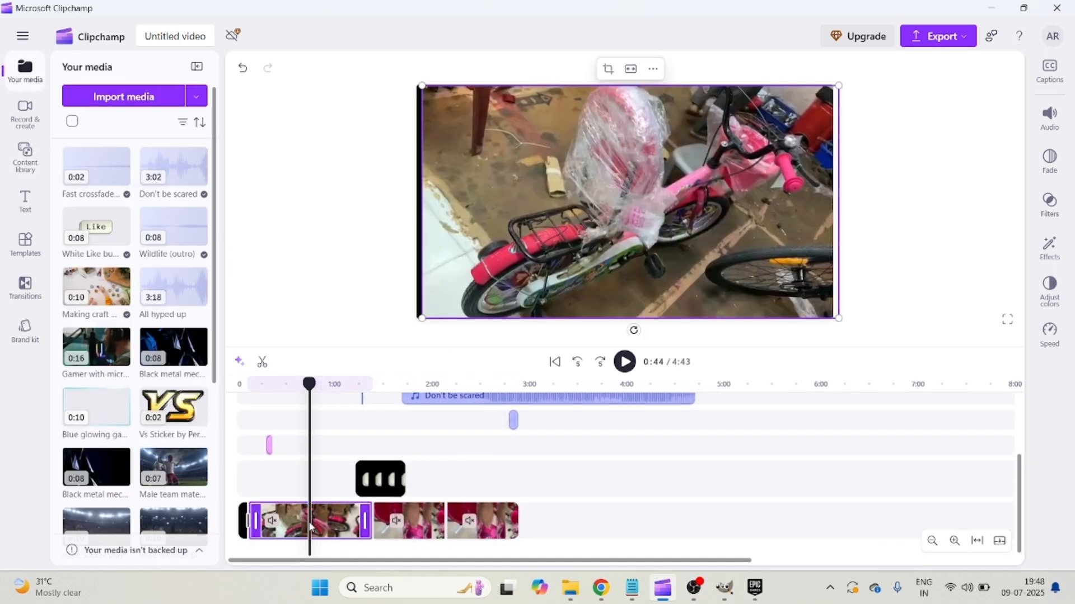